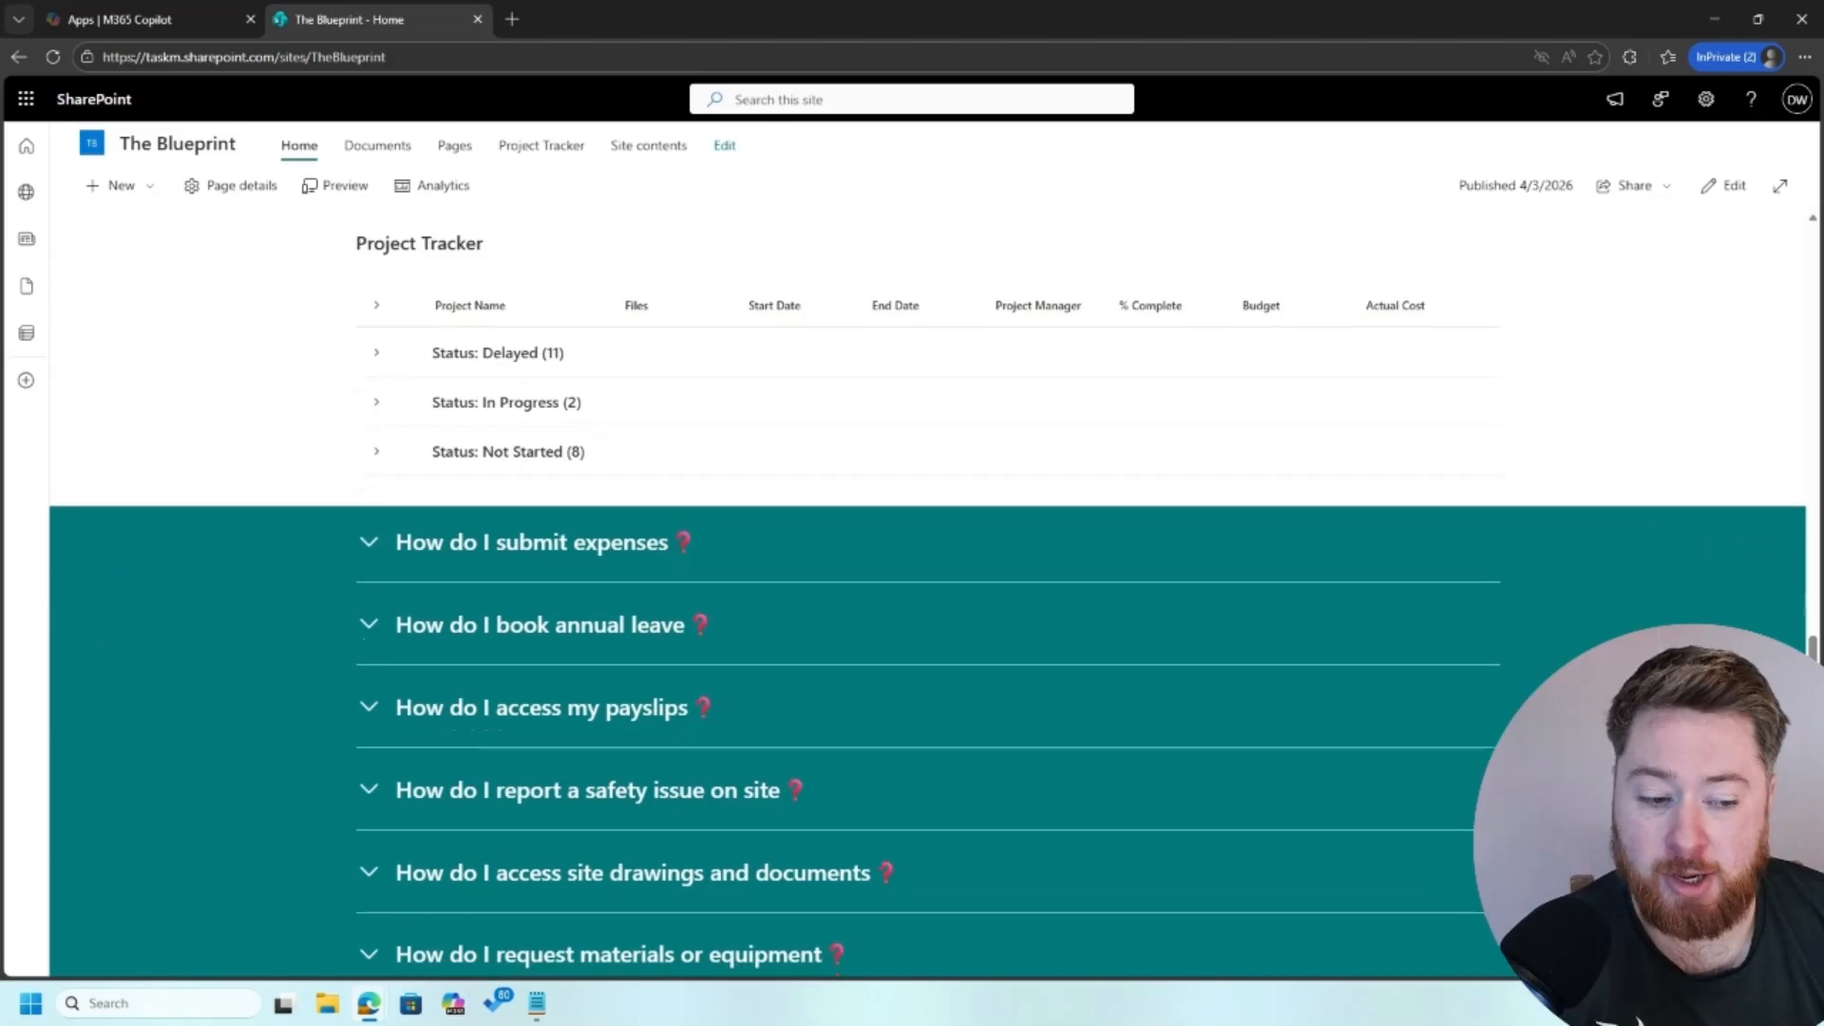
Step: Open the site branding settings for The Blueprint and start creating a new theme
scroll(912, 571, up, 3)
scroll(913, 570, up, 3)
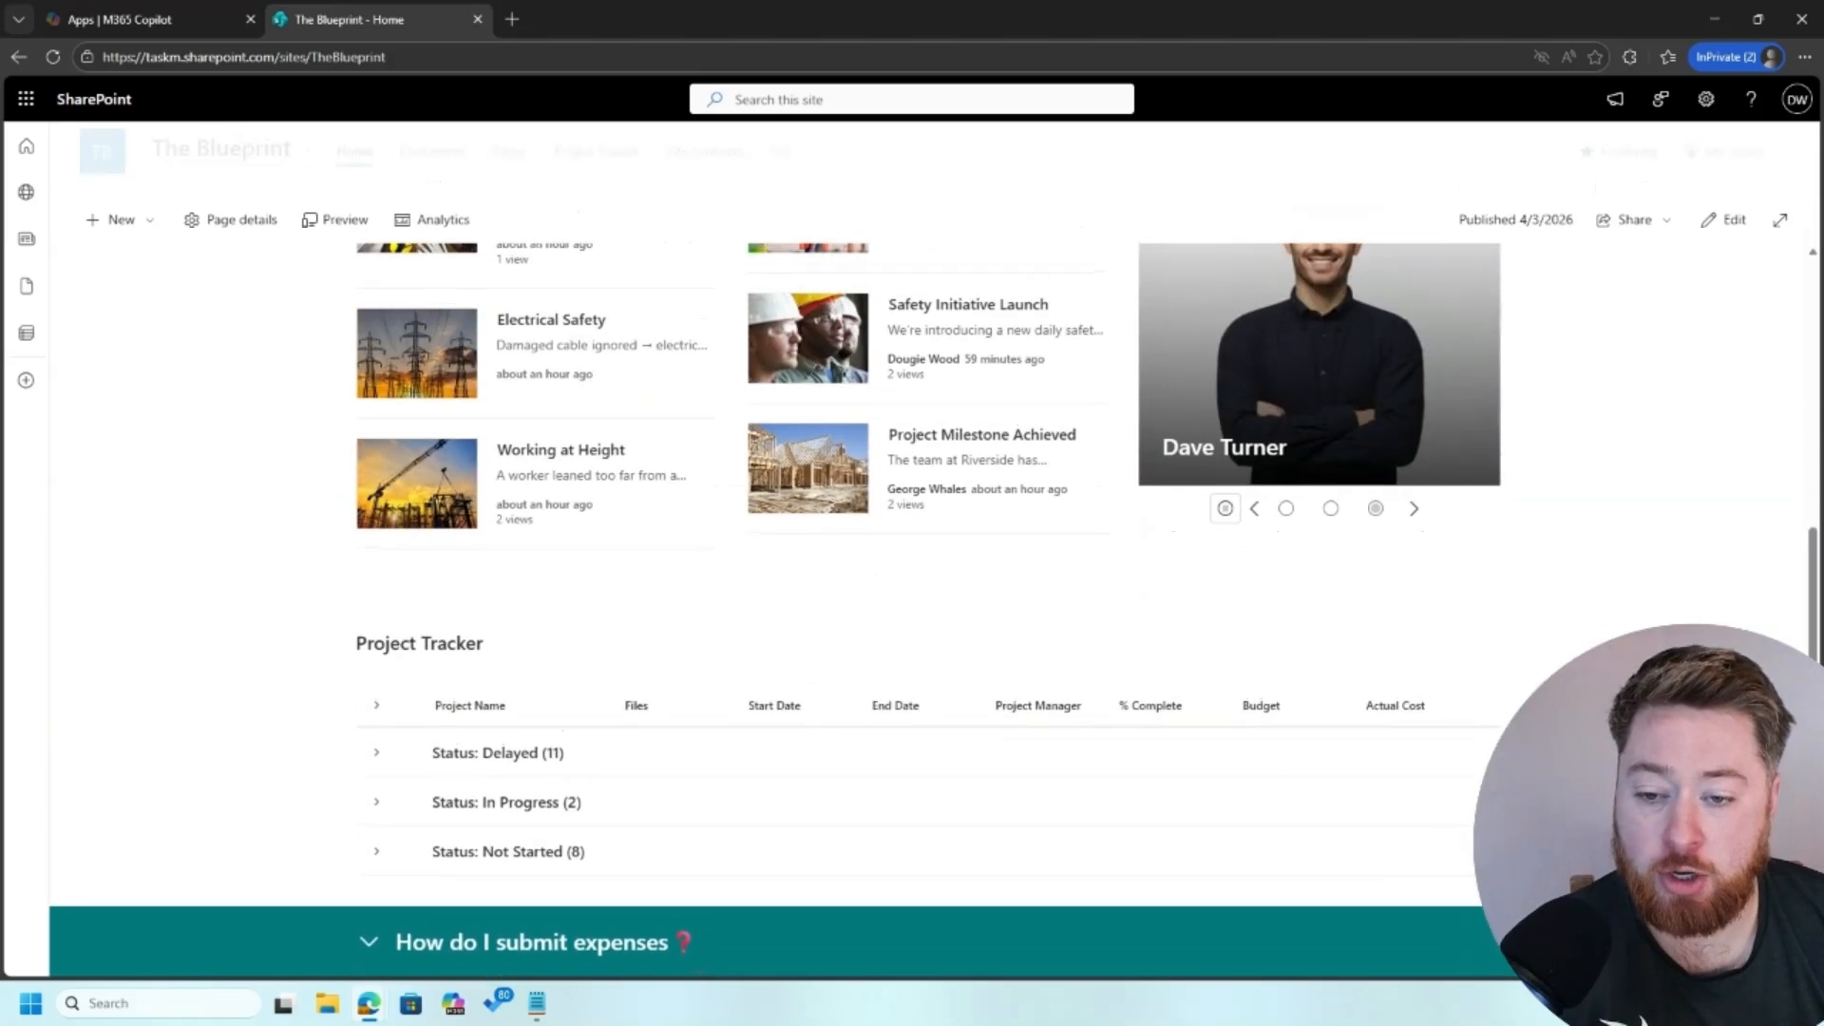
scroll(913, 570, up, 1)
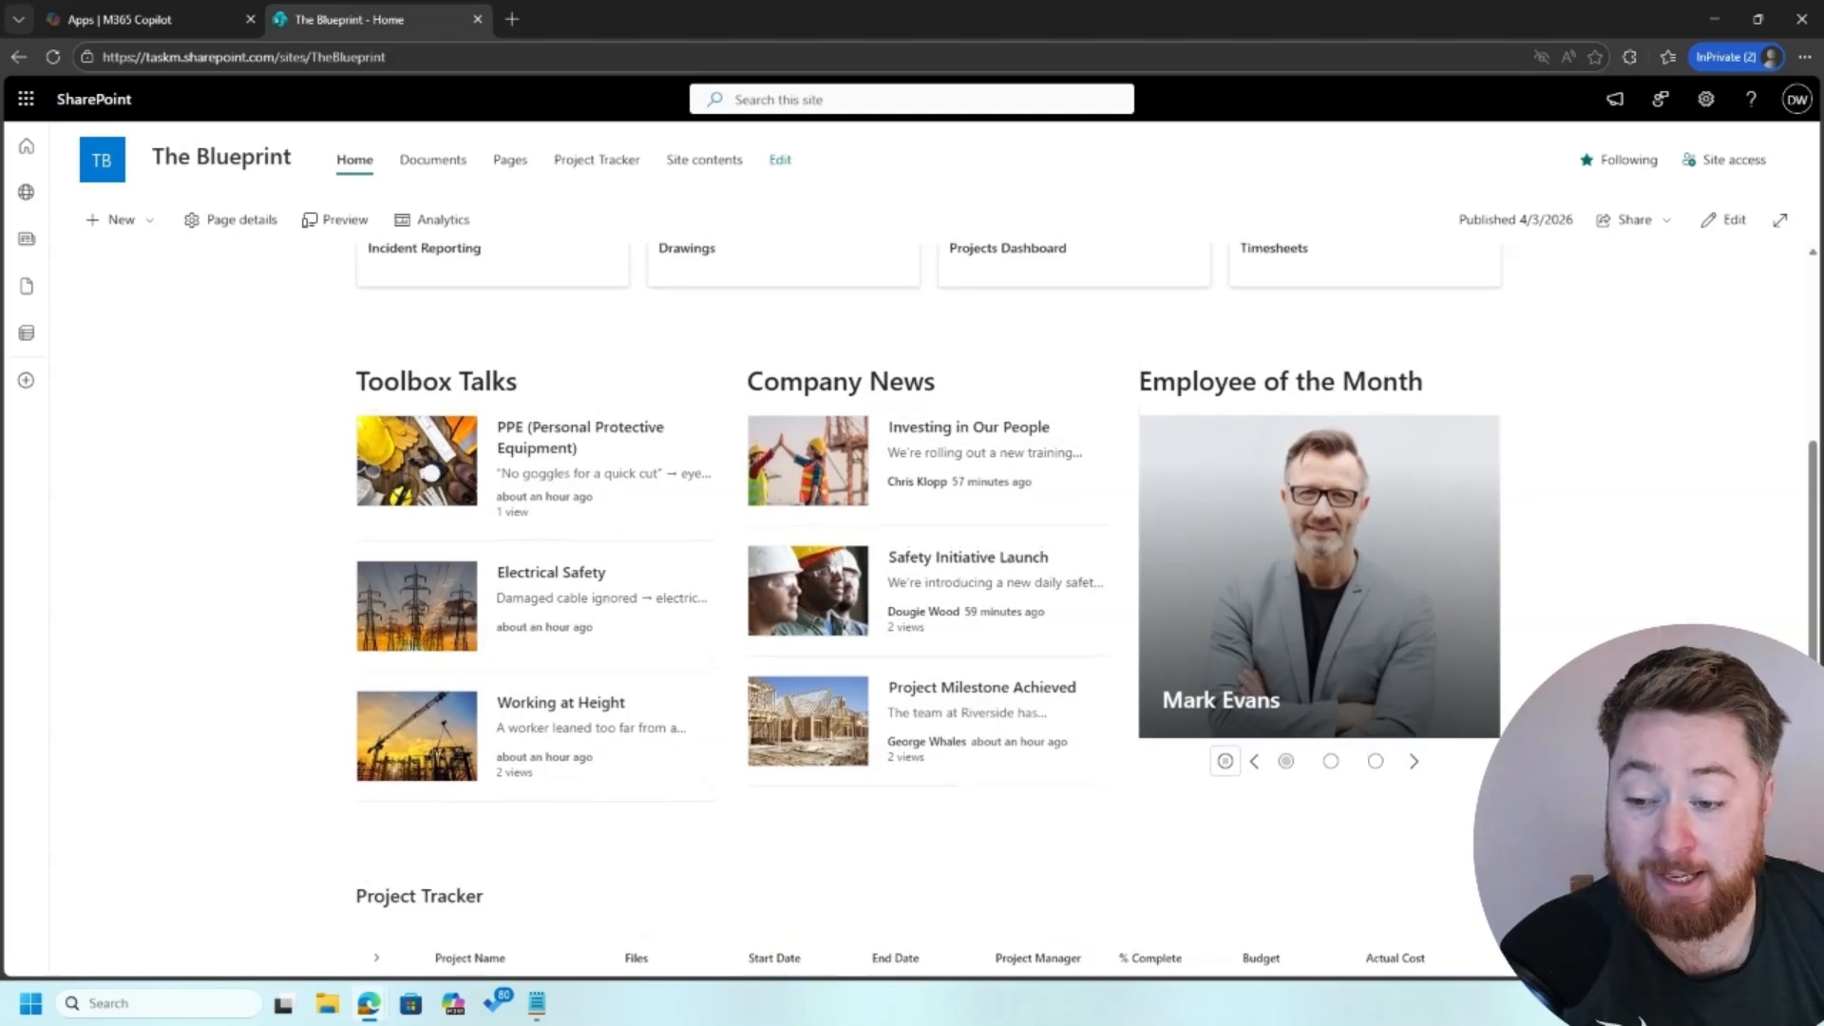
scroll(927, 610, up, 1)
scroll(928, 608, up, 3)
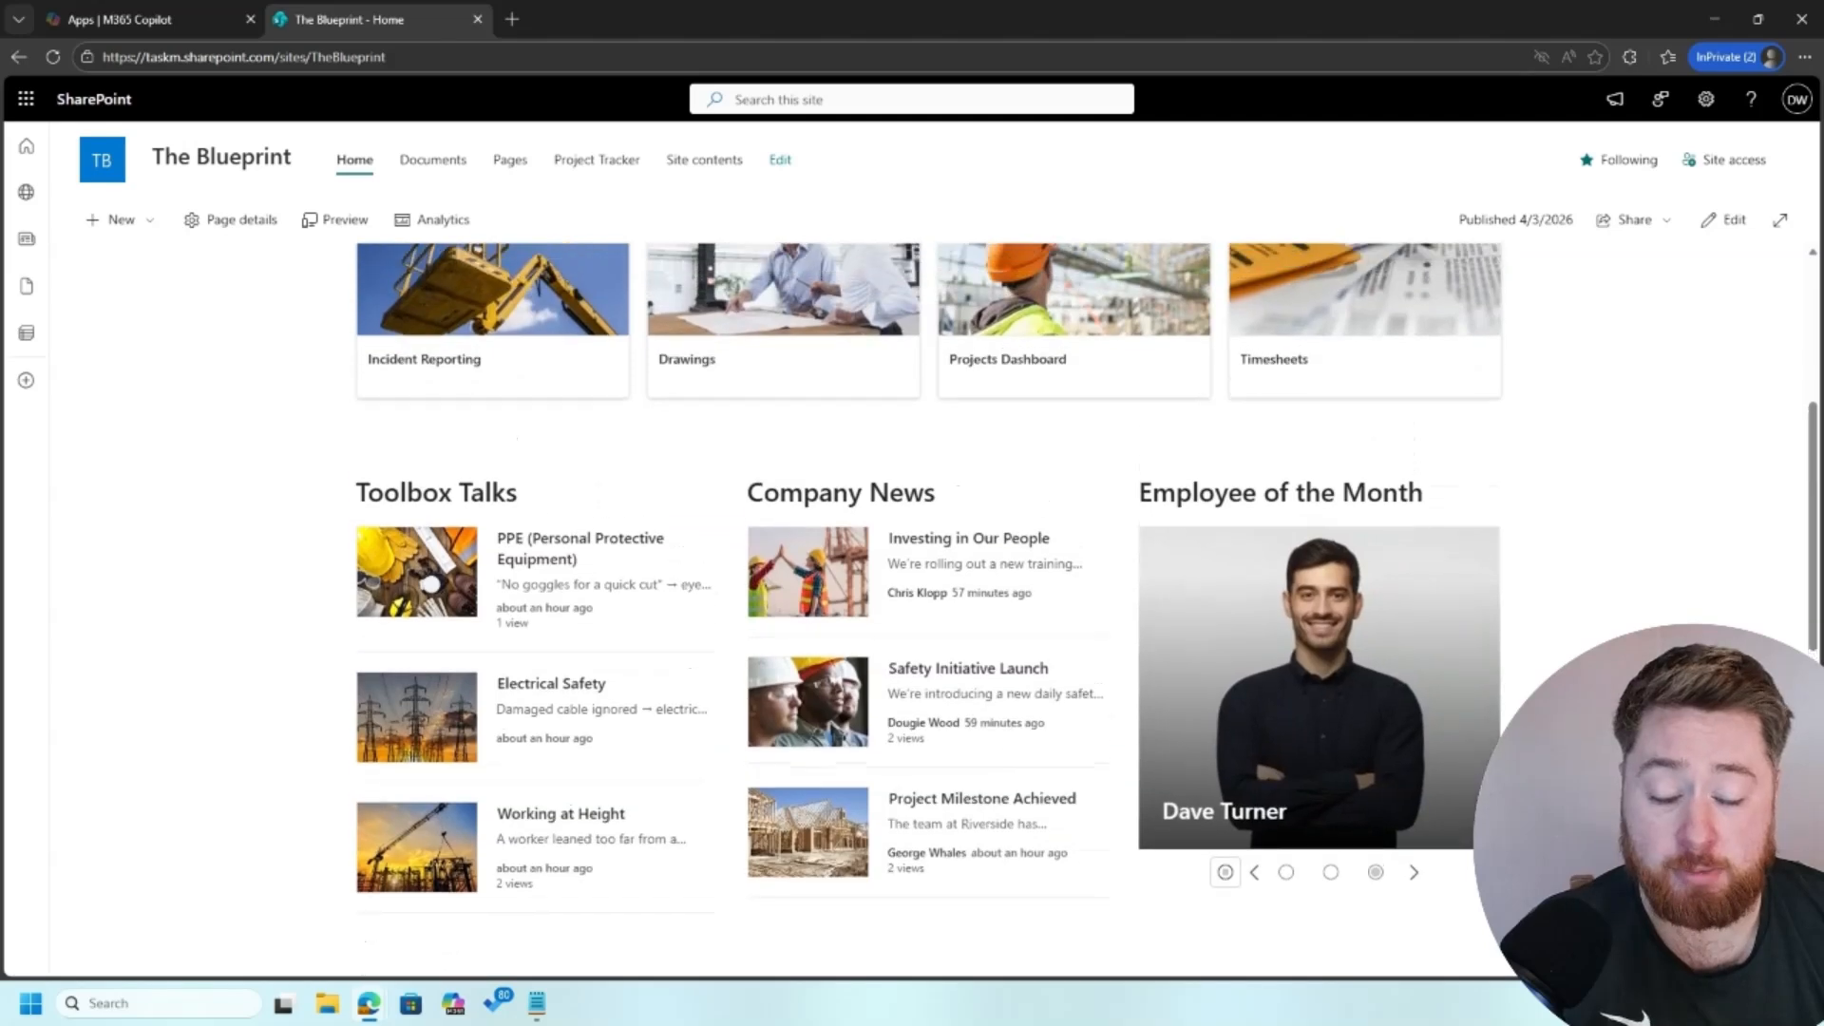
scroll(928, 608, up, 7)
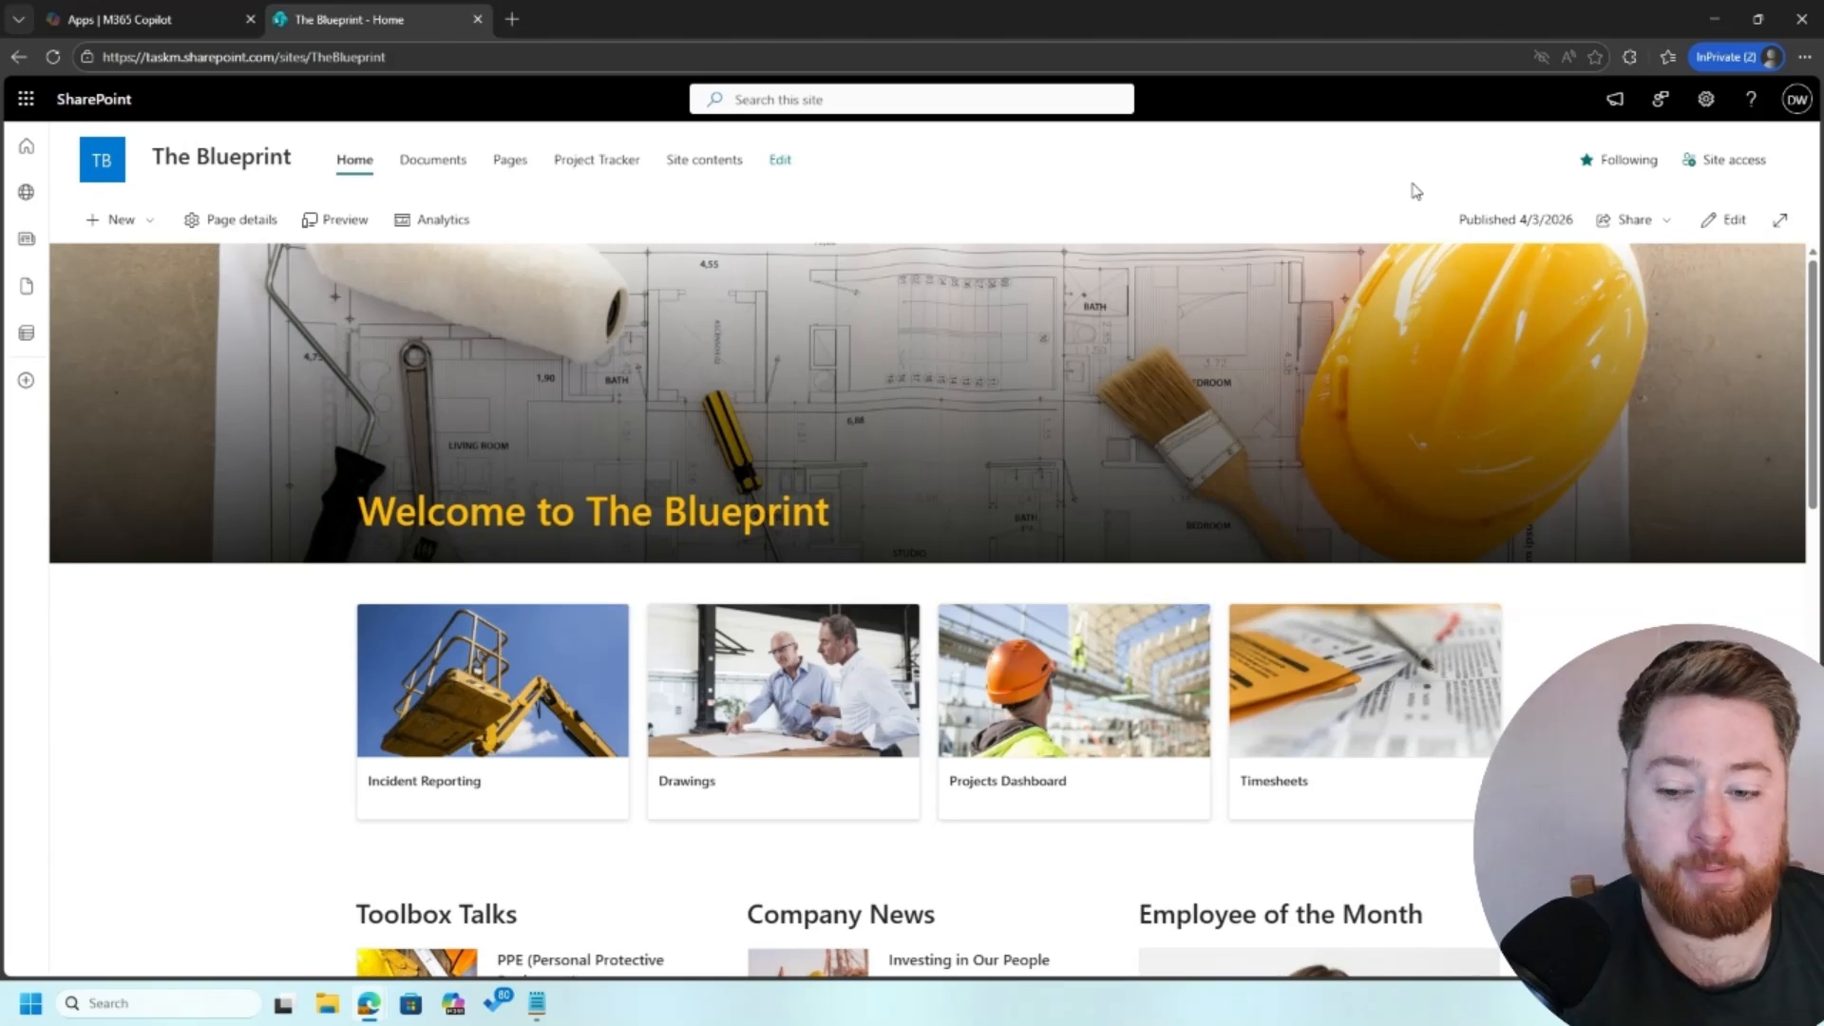
click(1707, 98)
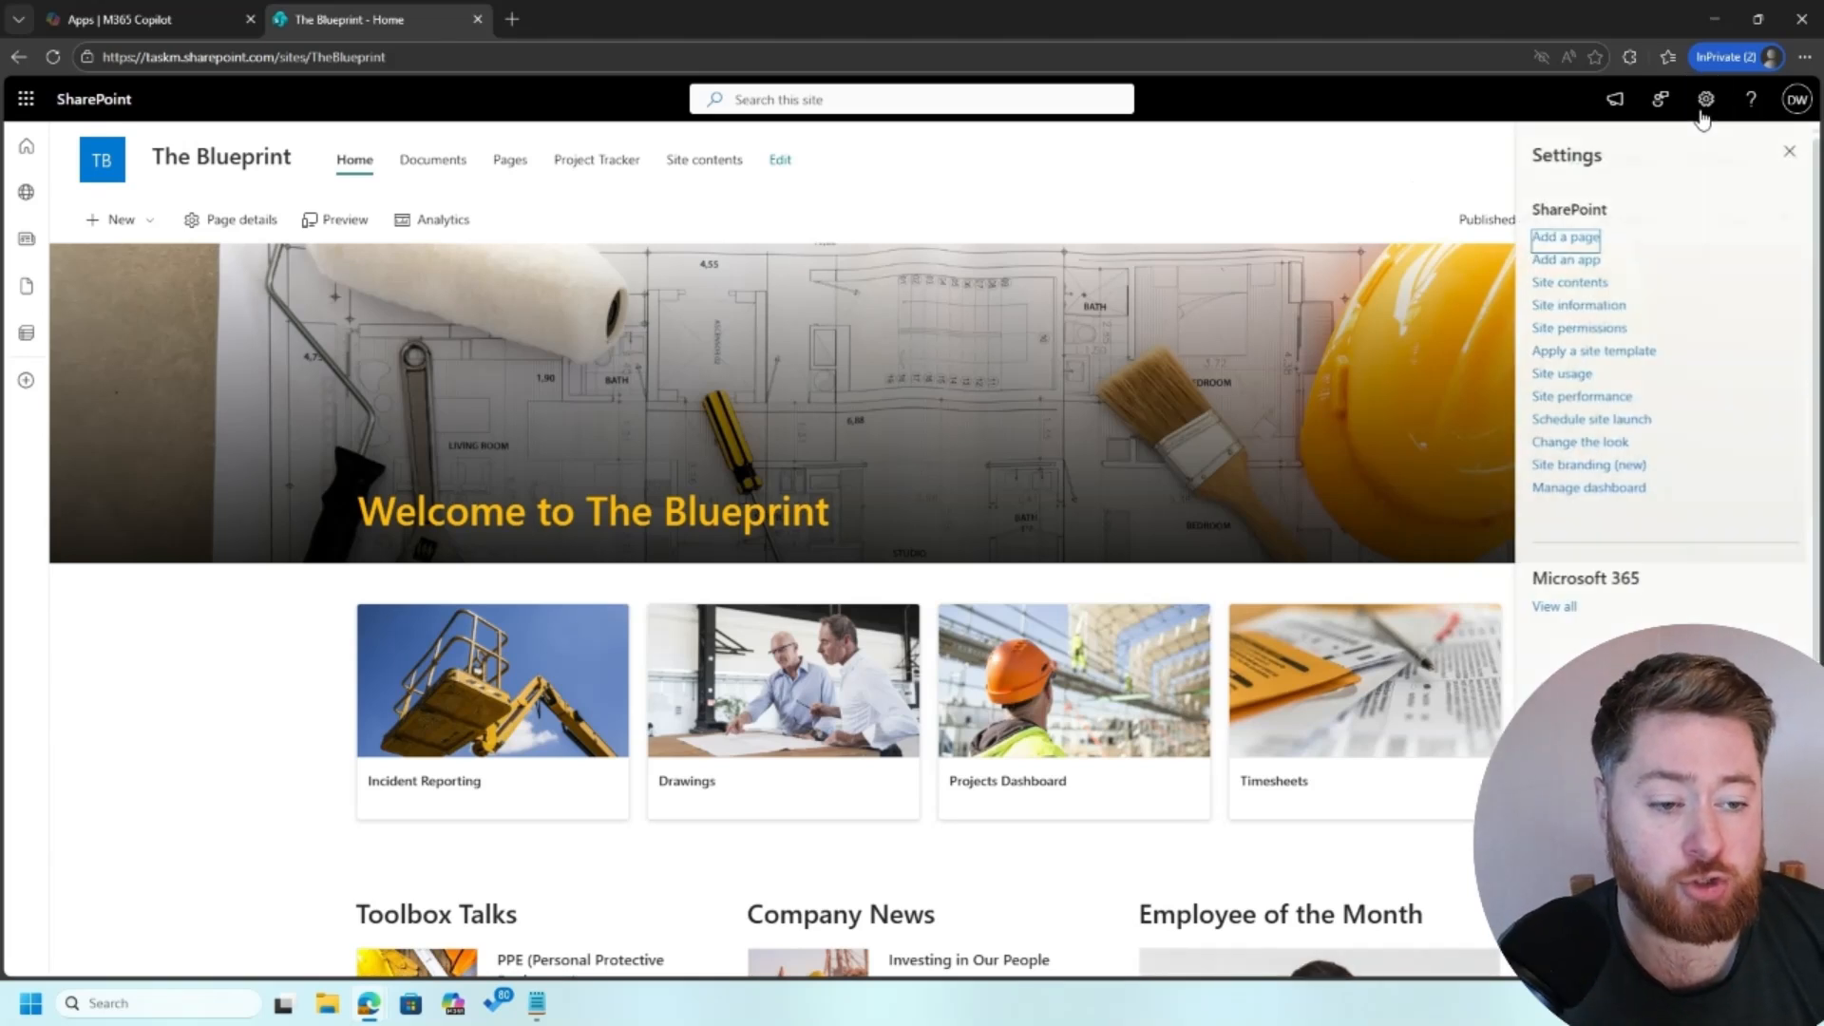
click(1608, 472)
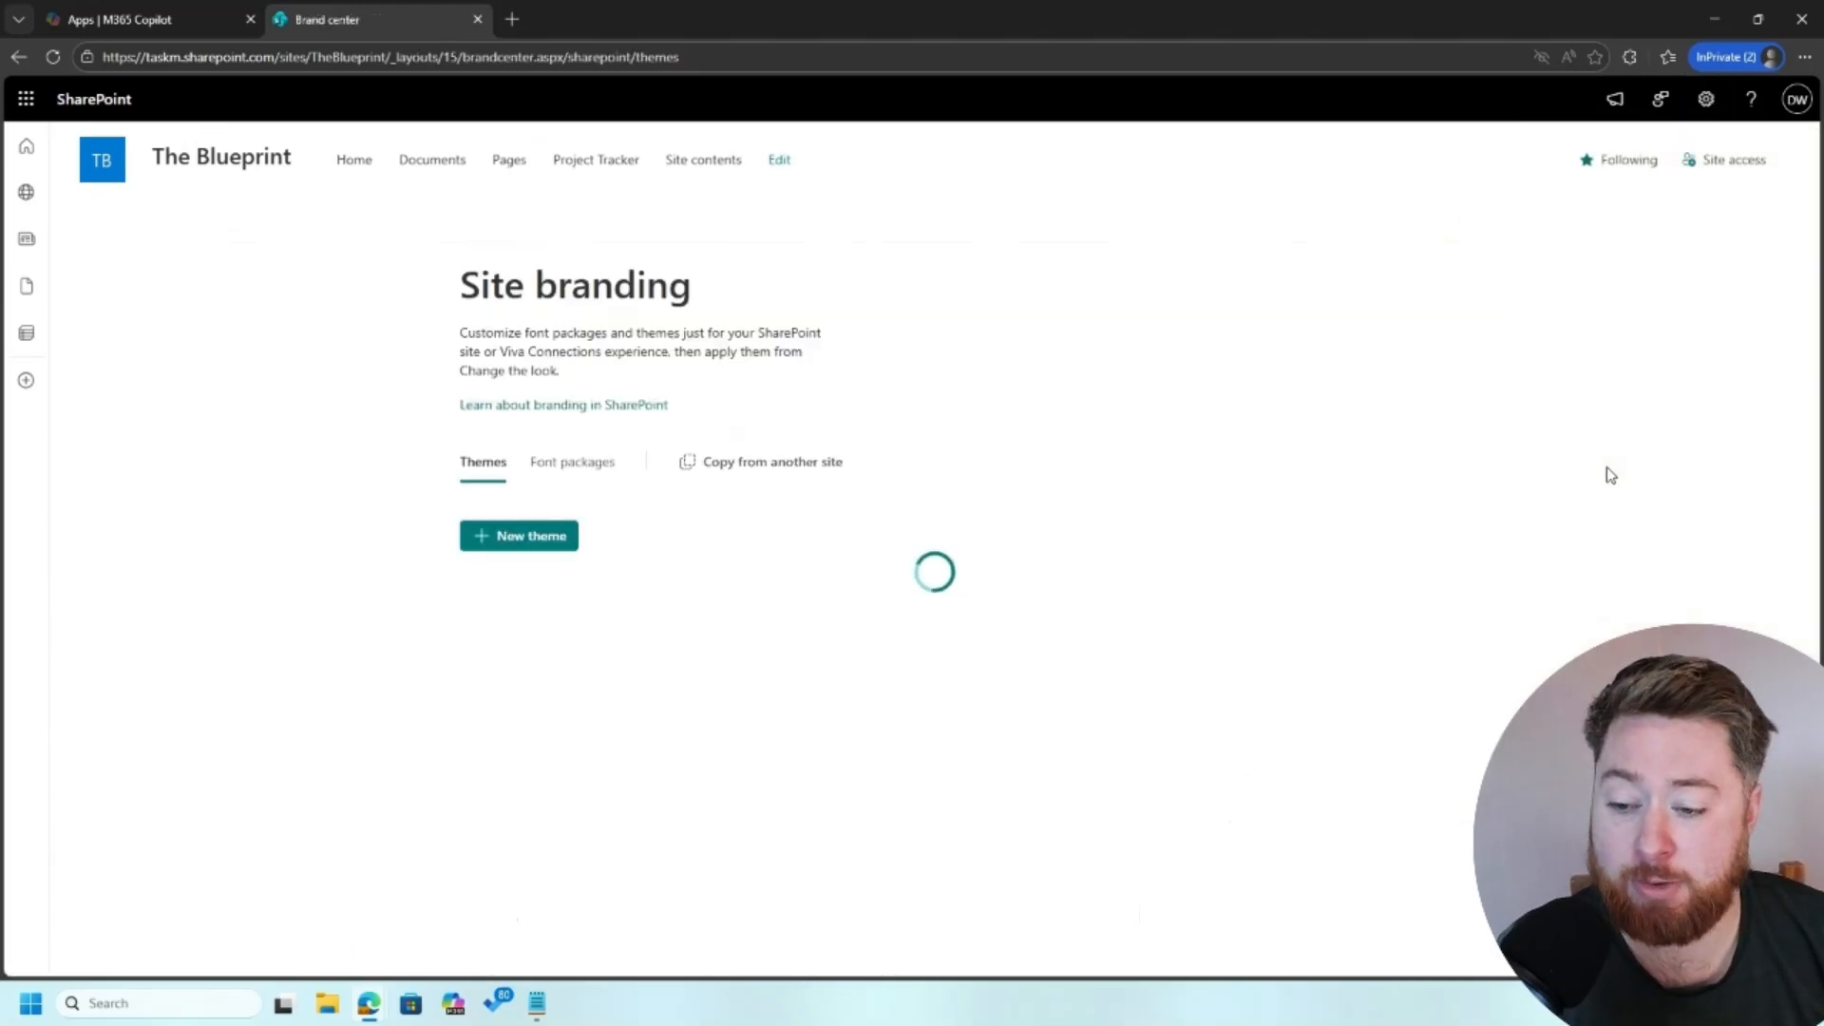
click(554, 534)
Step: Add a new custom orange, hex FF9500, as the theme's primary color
click(429, 443)
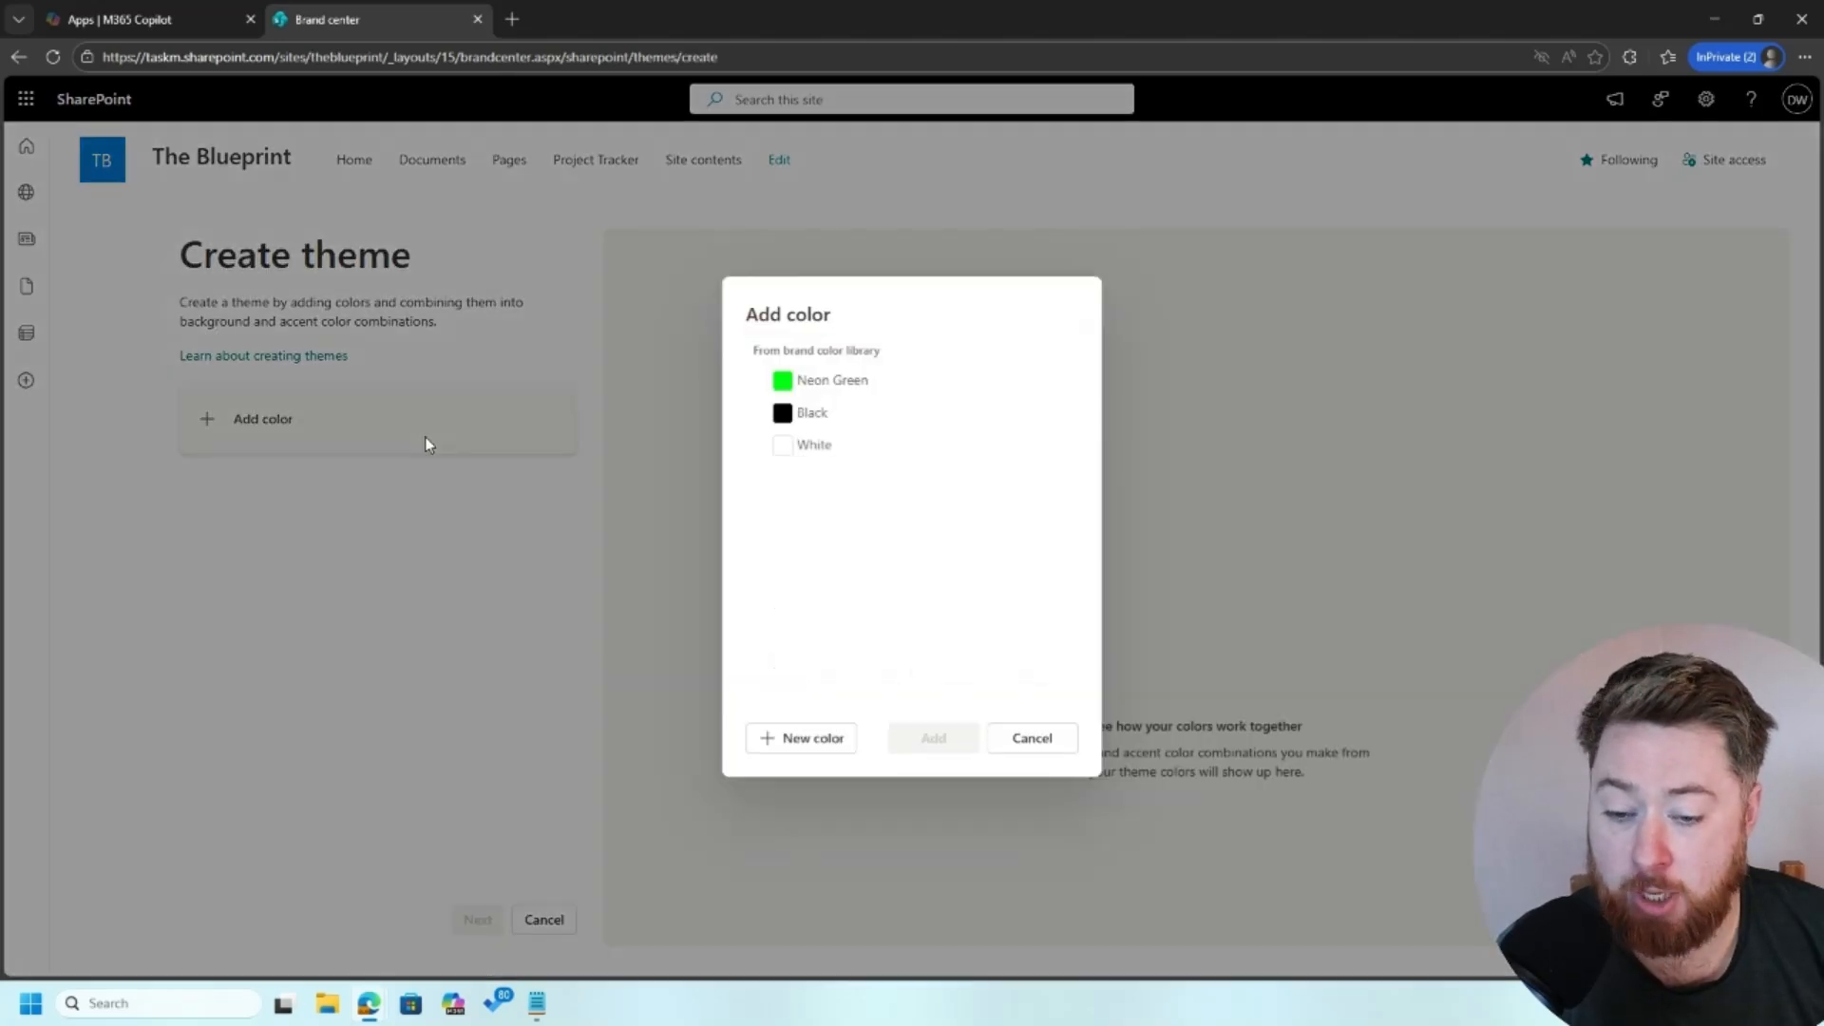
click(804, 747)
drag(775, 637, 796, 644)
drag(782, 370, 1047, 358)
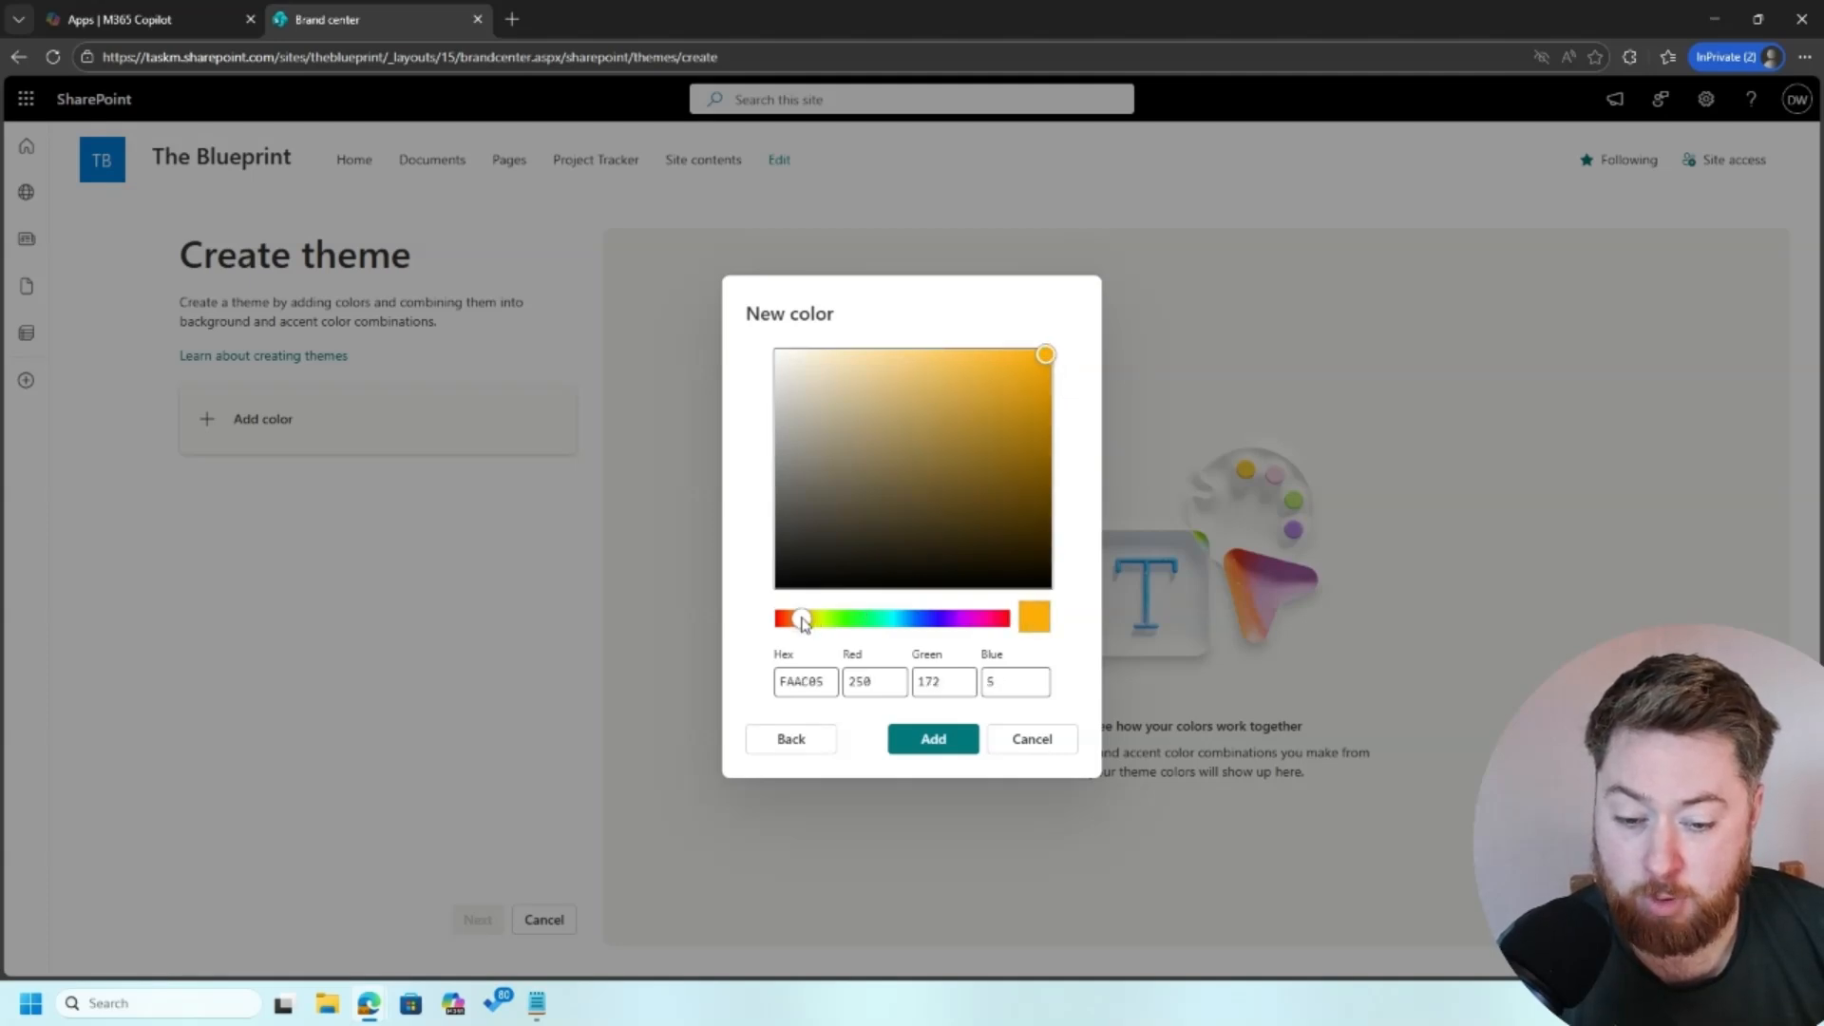
drag(801, 619, 797, 620)
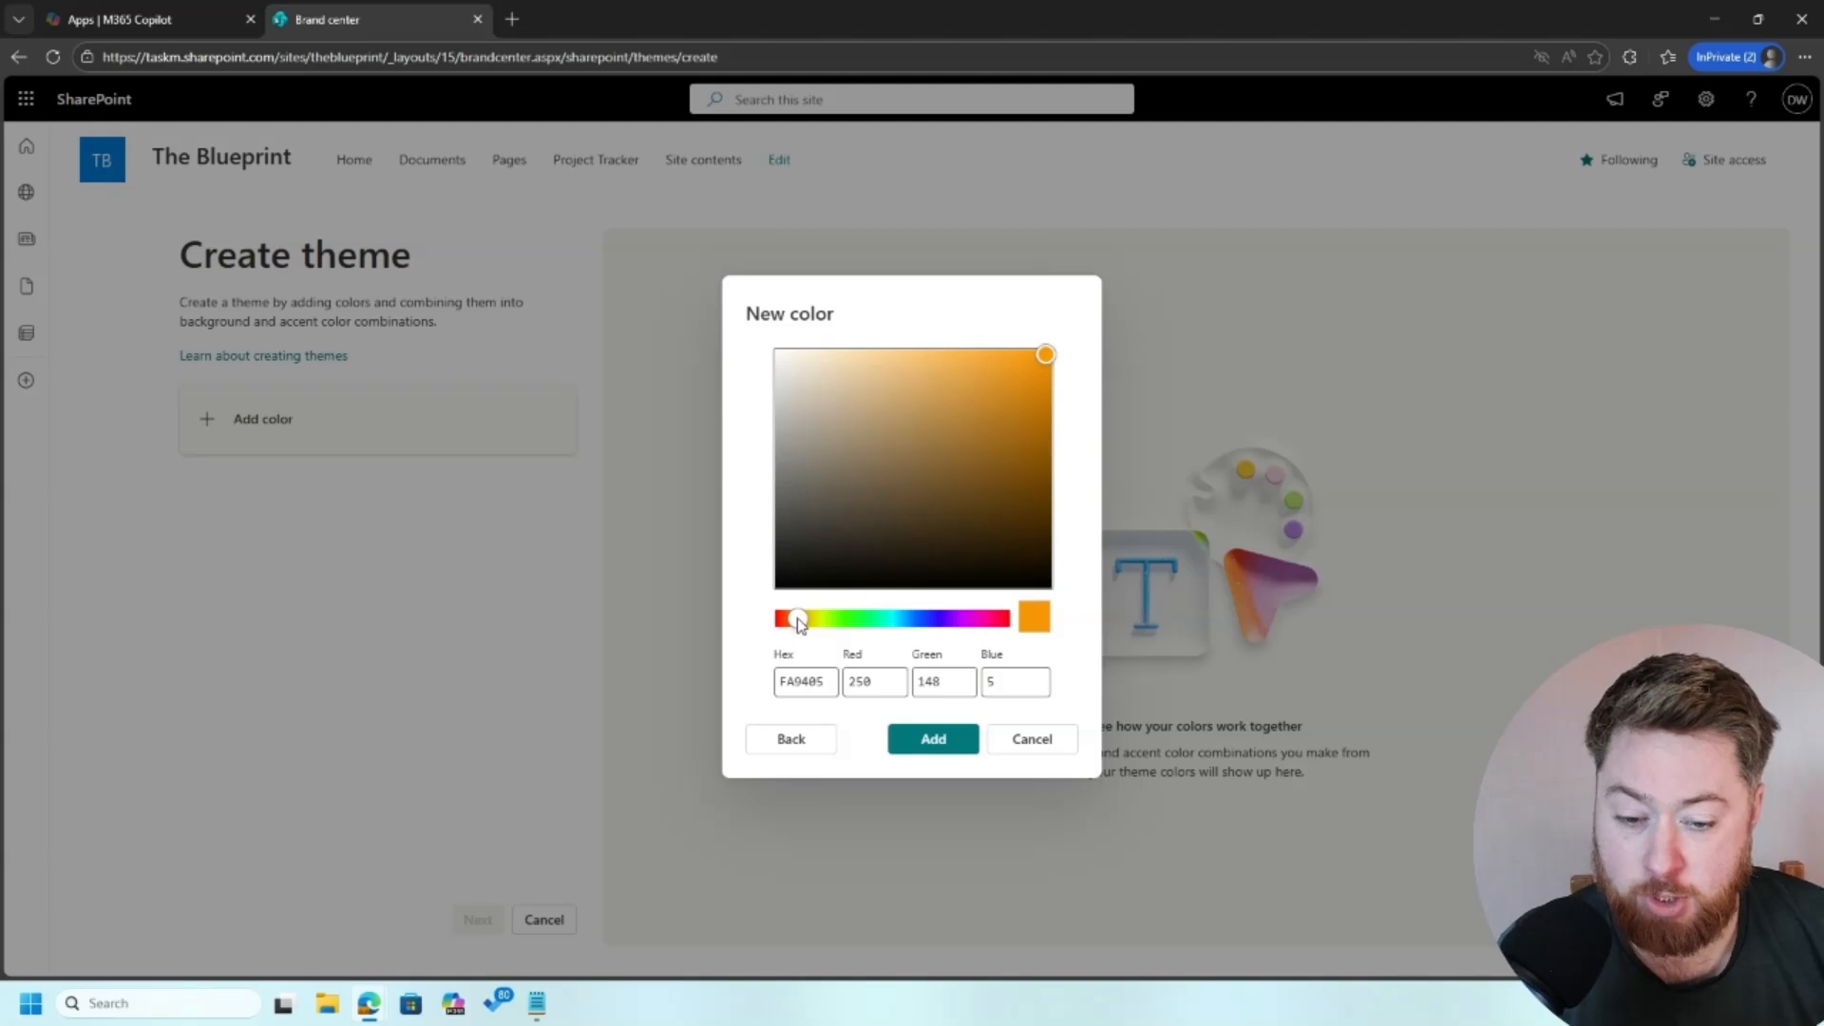
click(1046, 359)
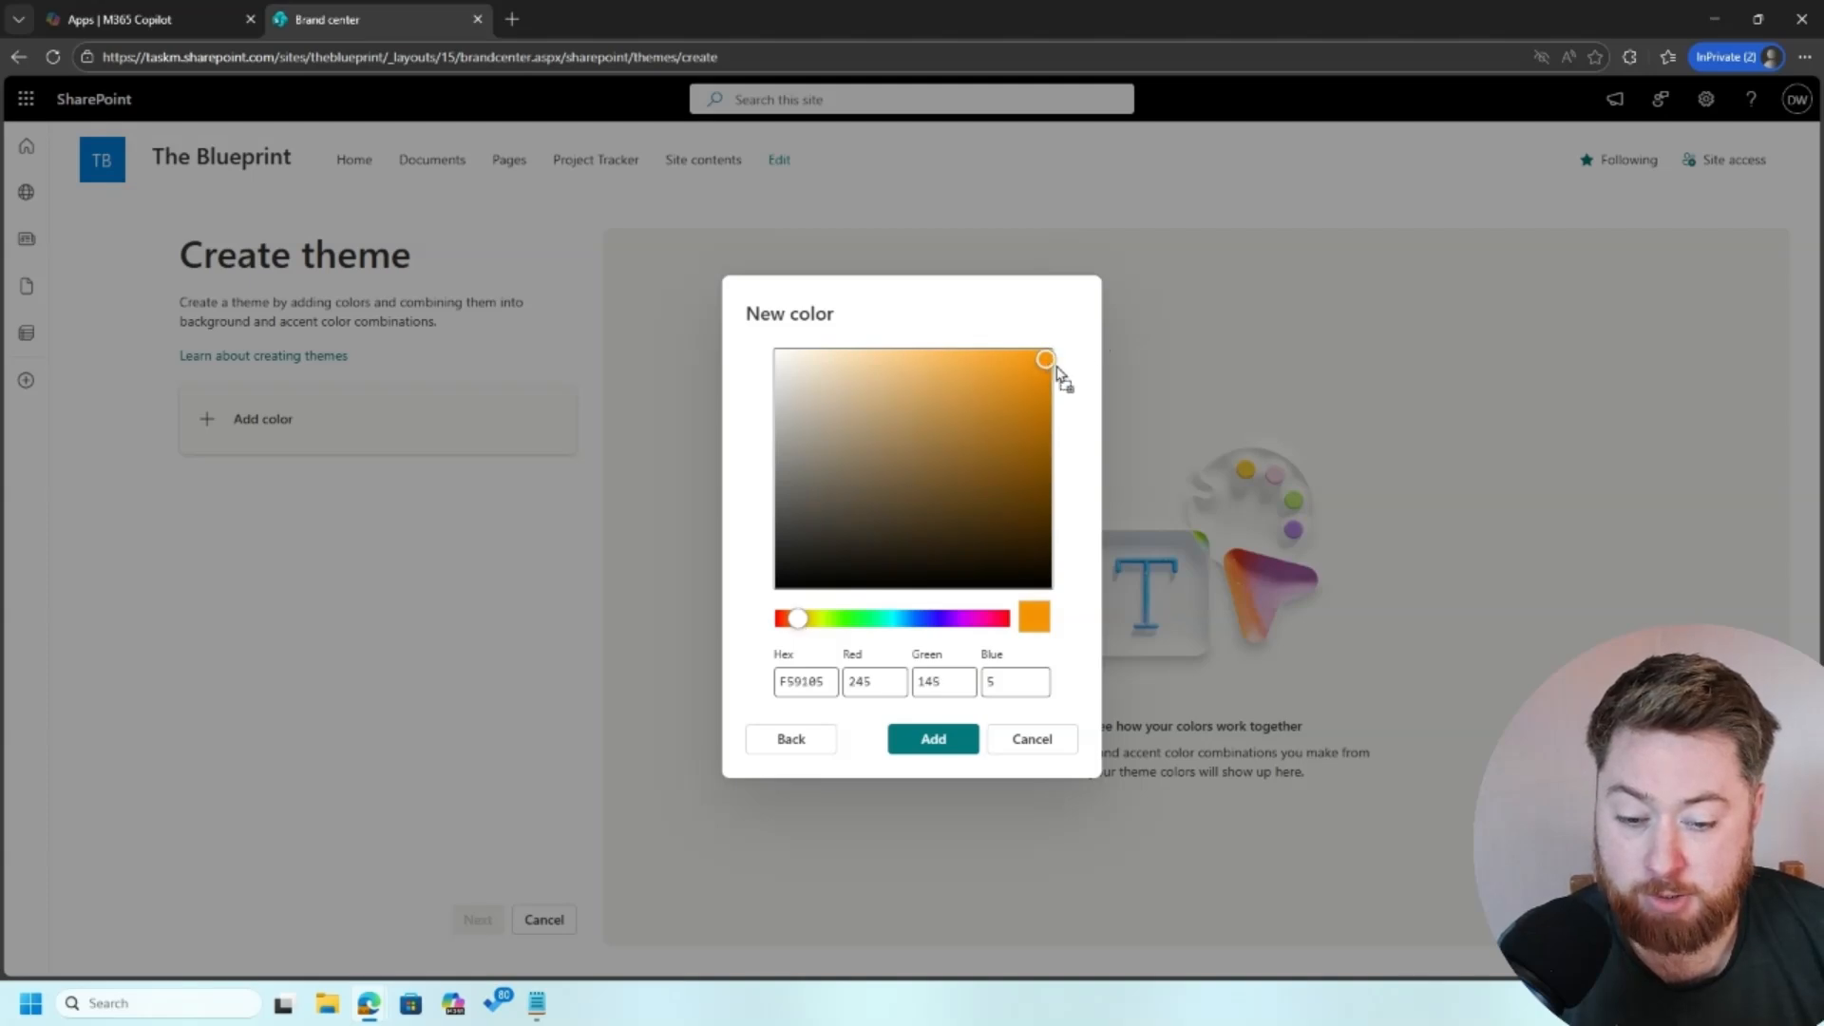
click(921, 588)
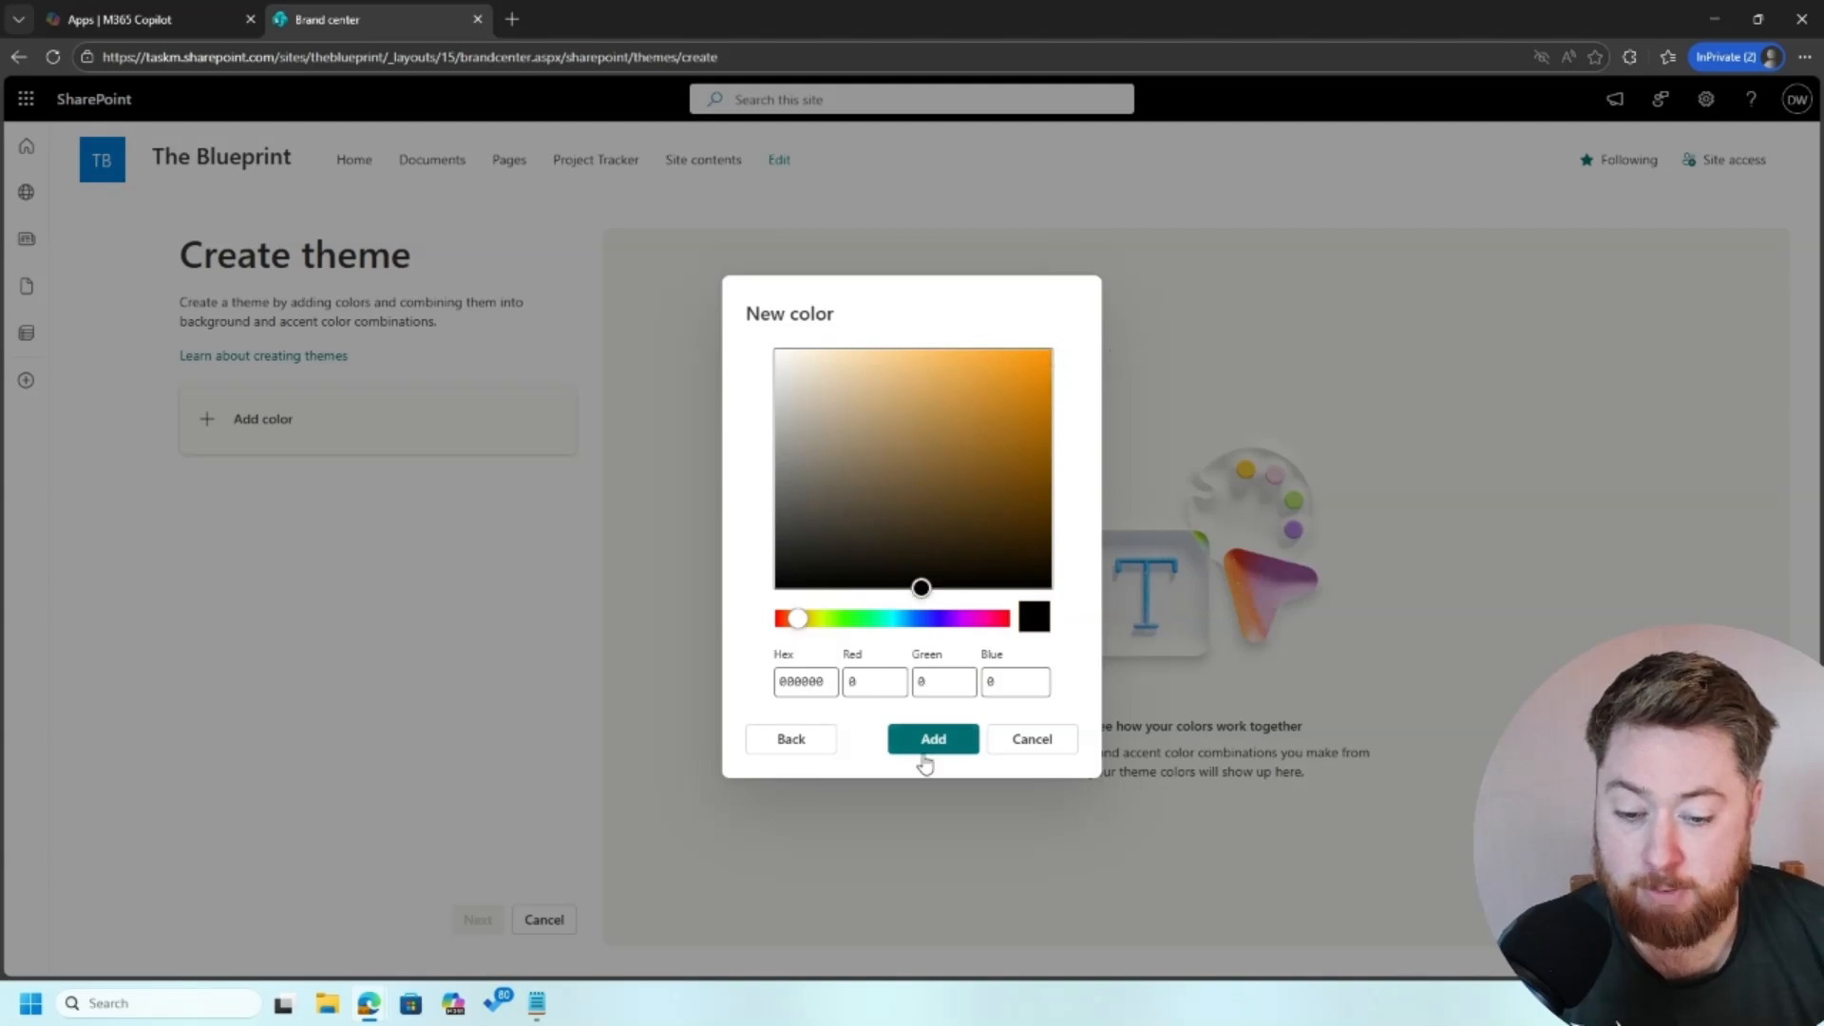
click(1051, 350)
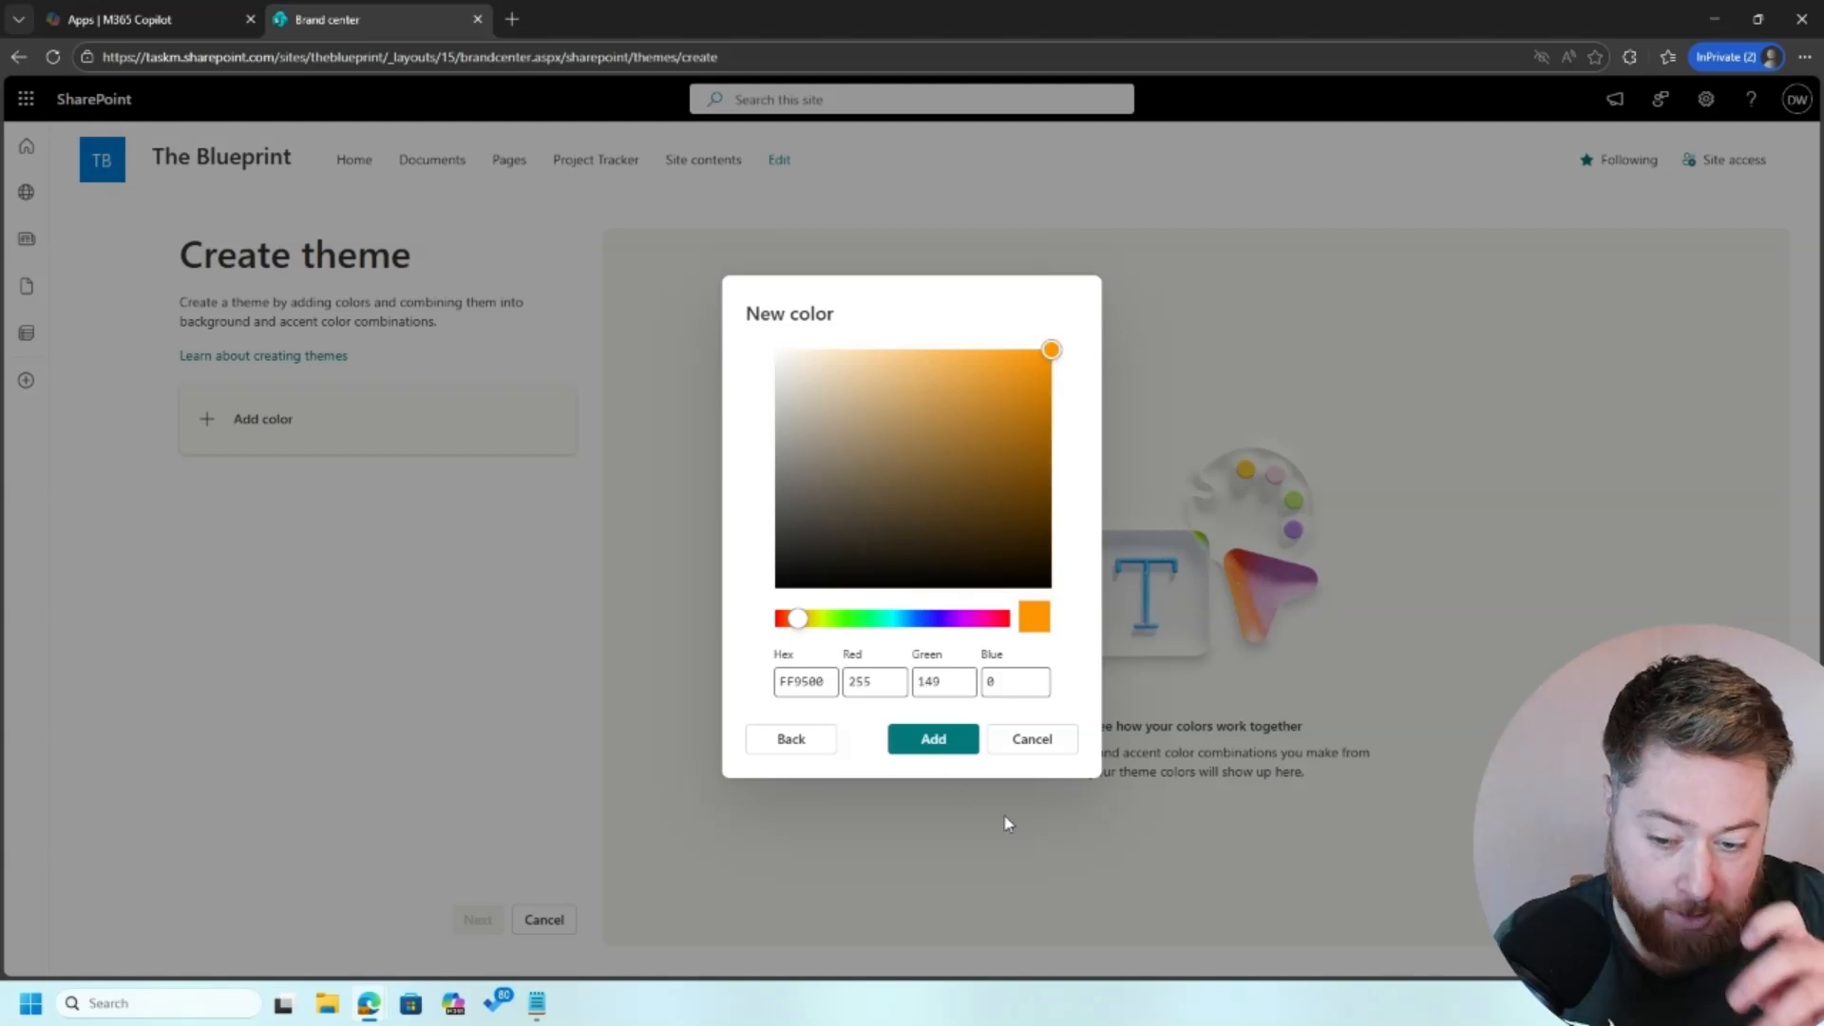
click(950, 743)
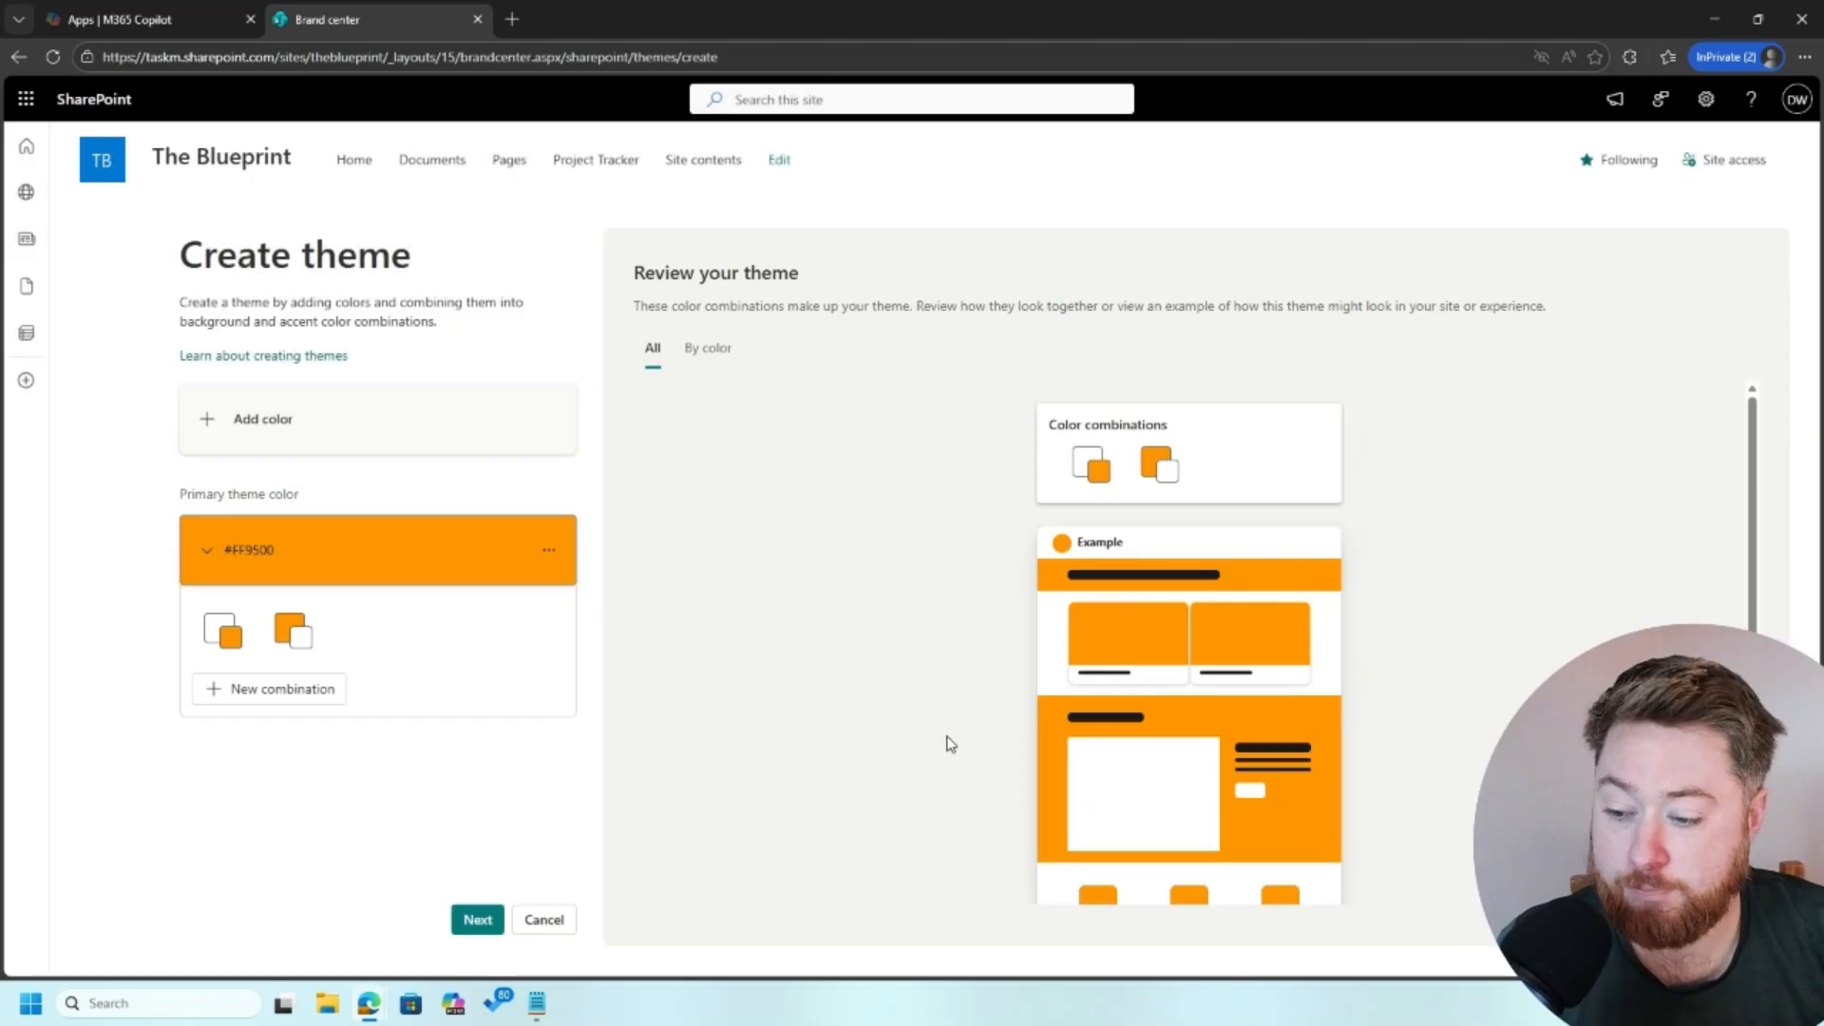
Step: Add a color combination with a Black background and the #FF9500 accent to the primary theme color
click(291, 701)
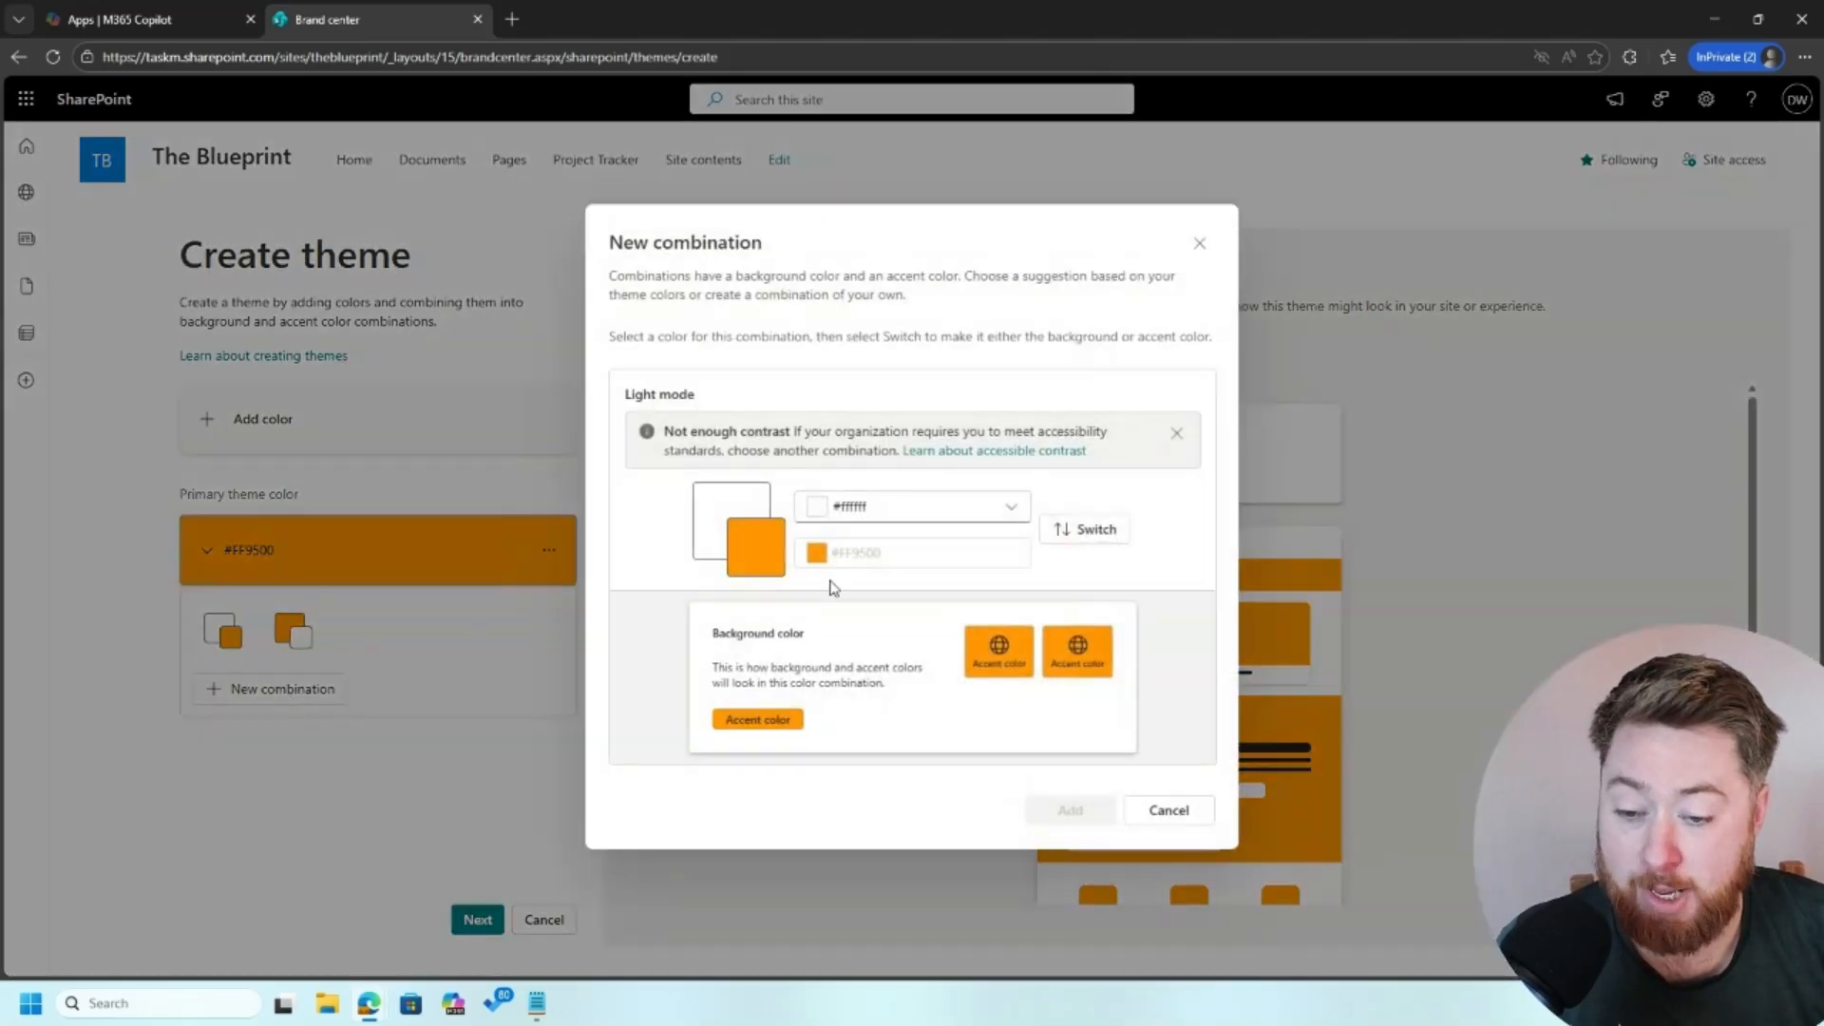
click(1009, 512)
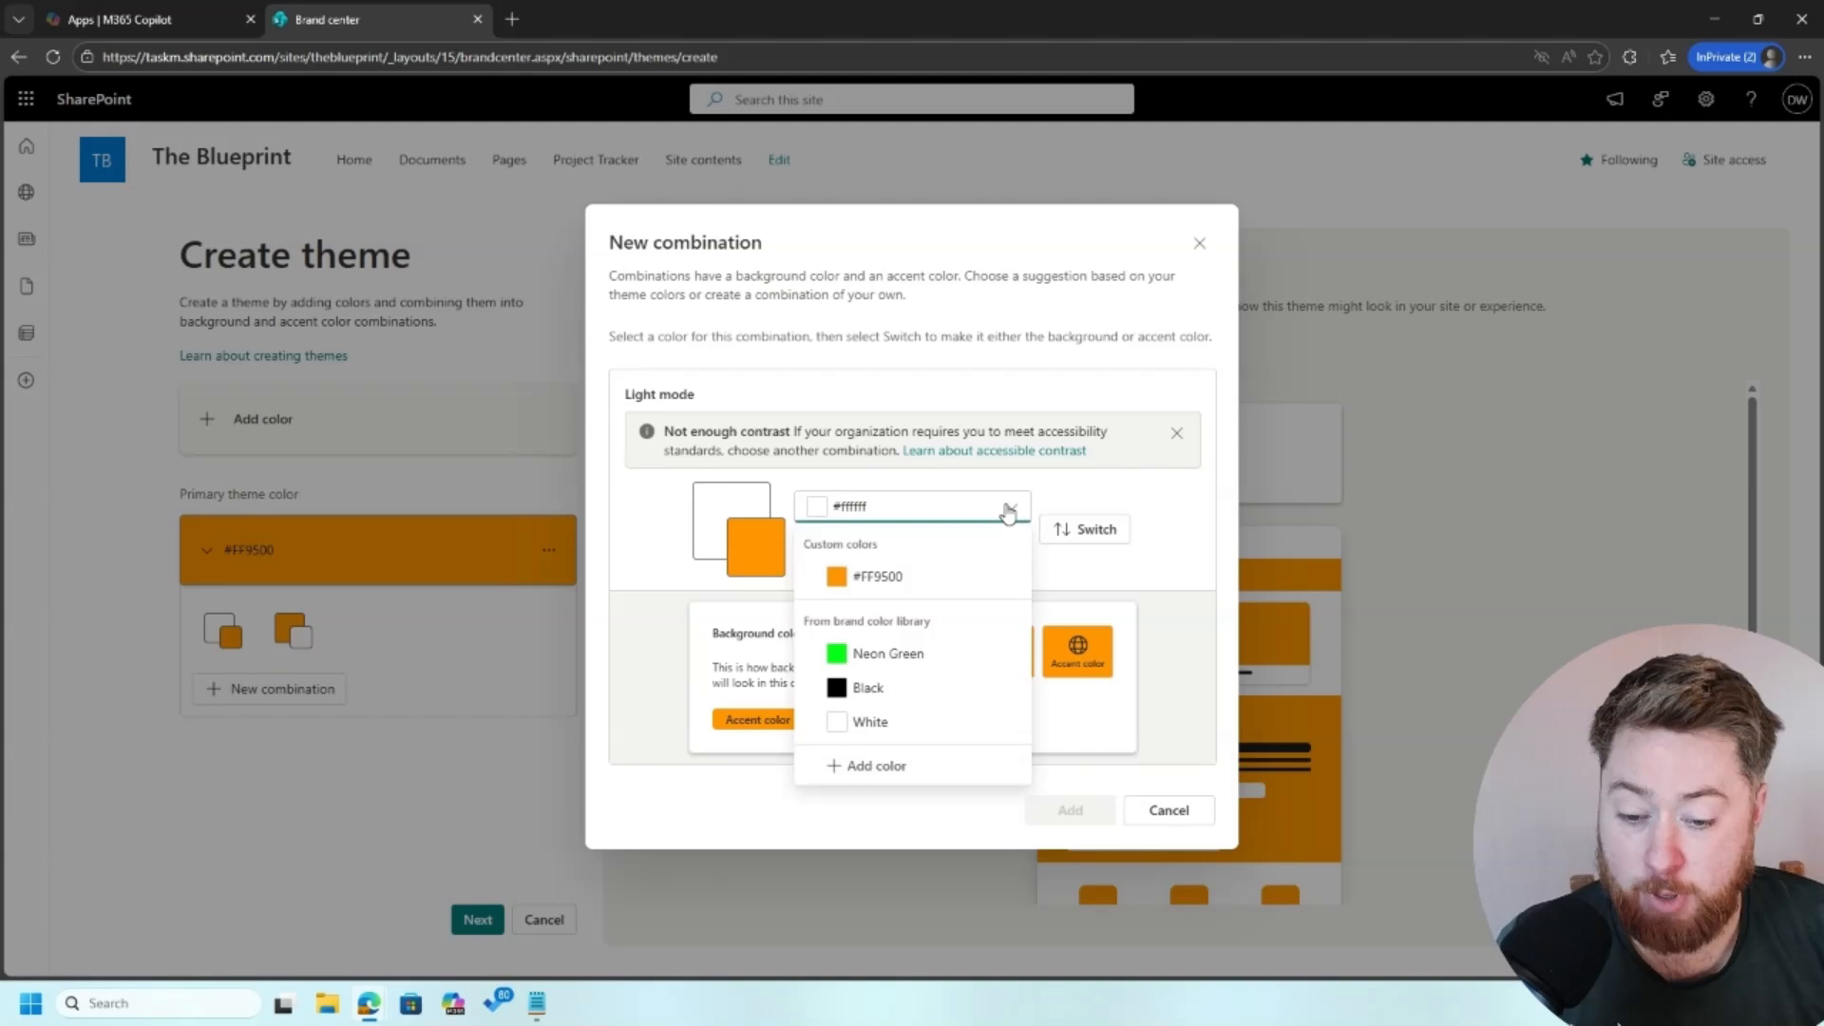
click(884, 688)
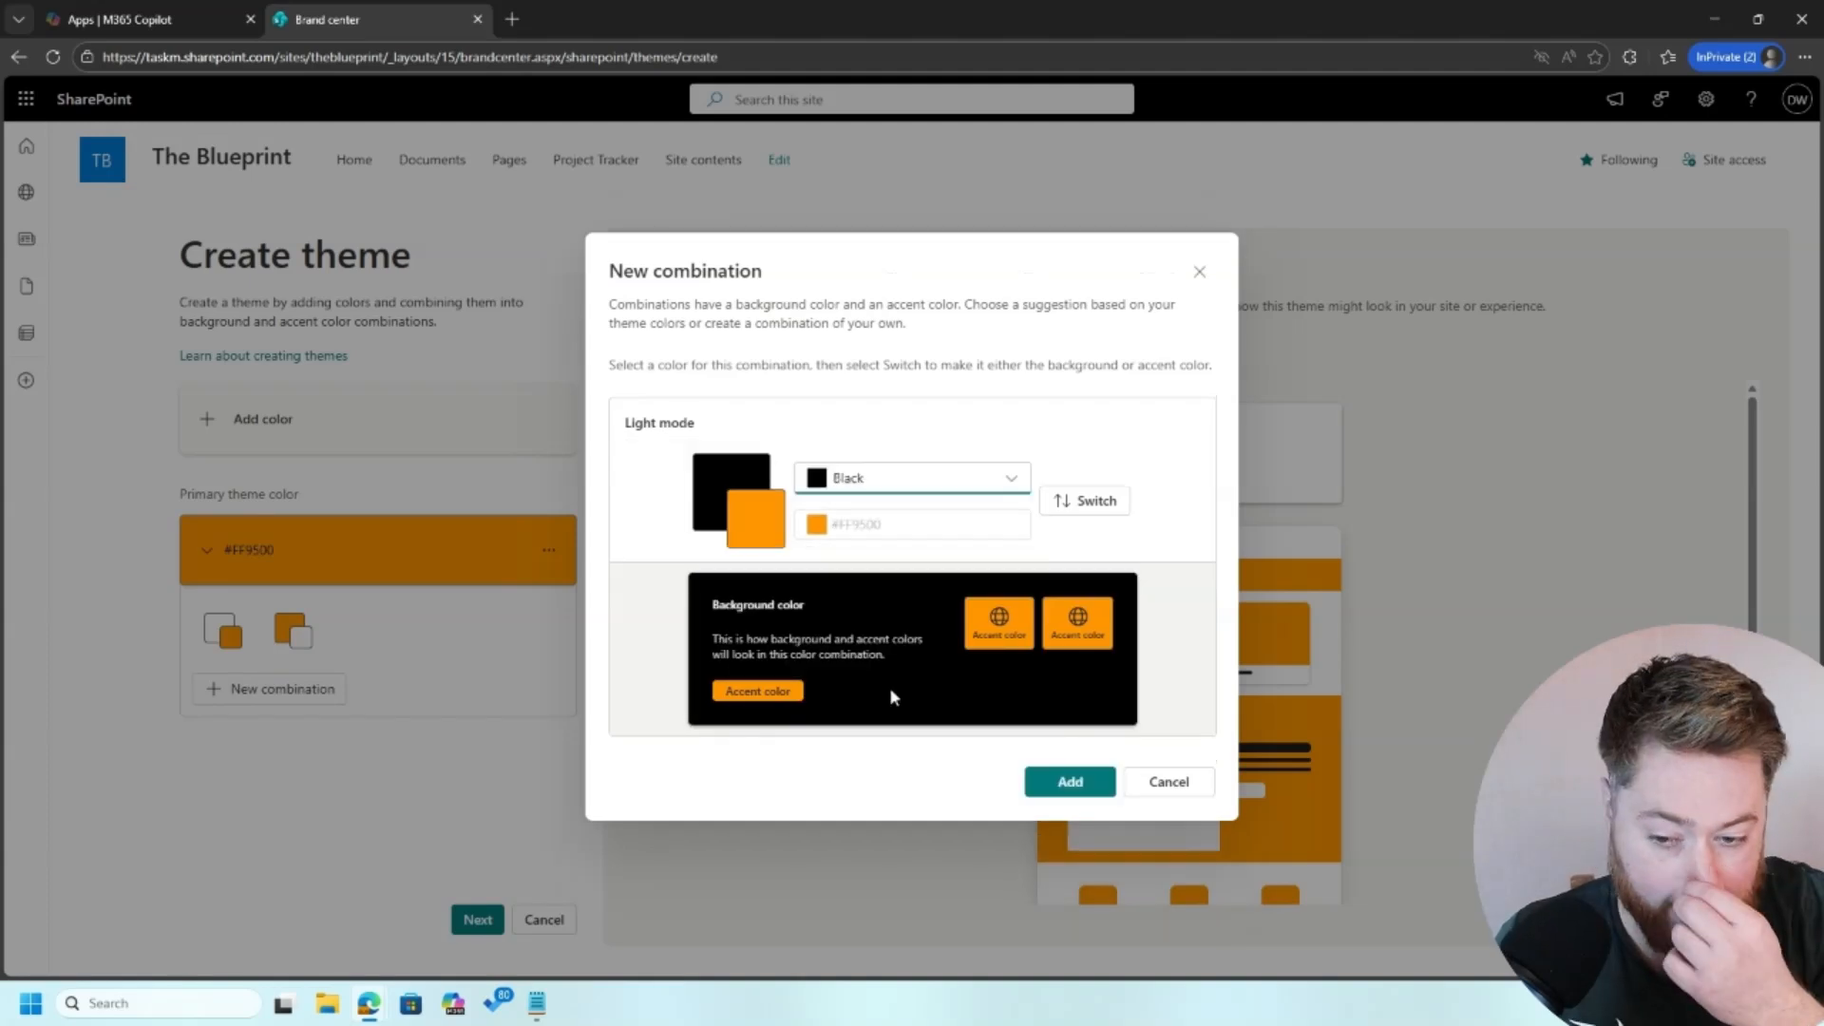
click(1107, 502)
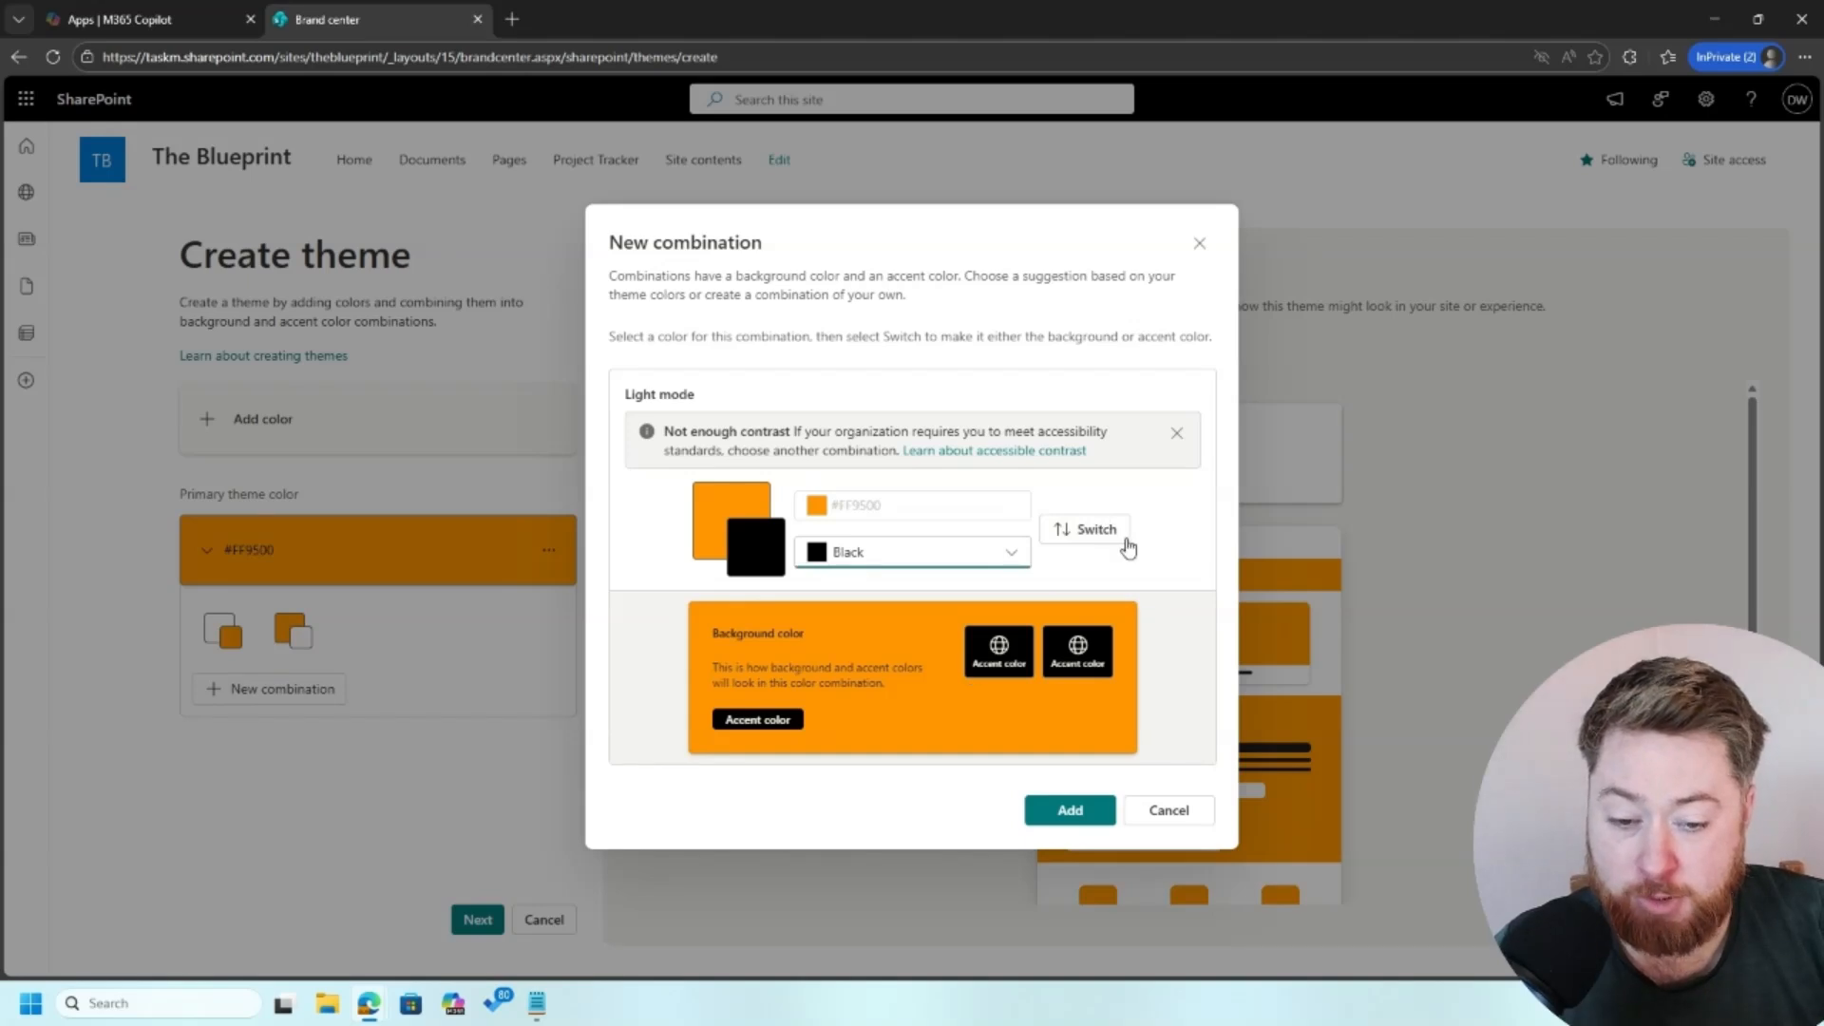
click(1123, 531)
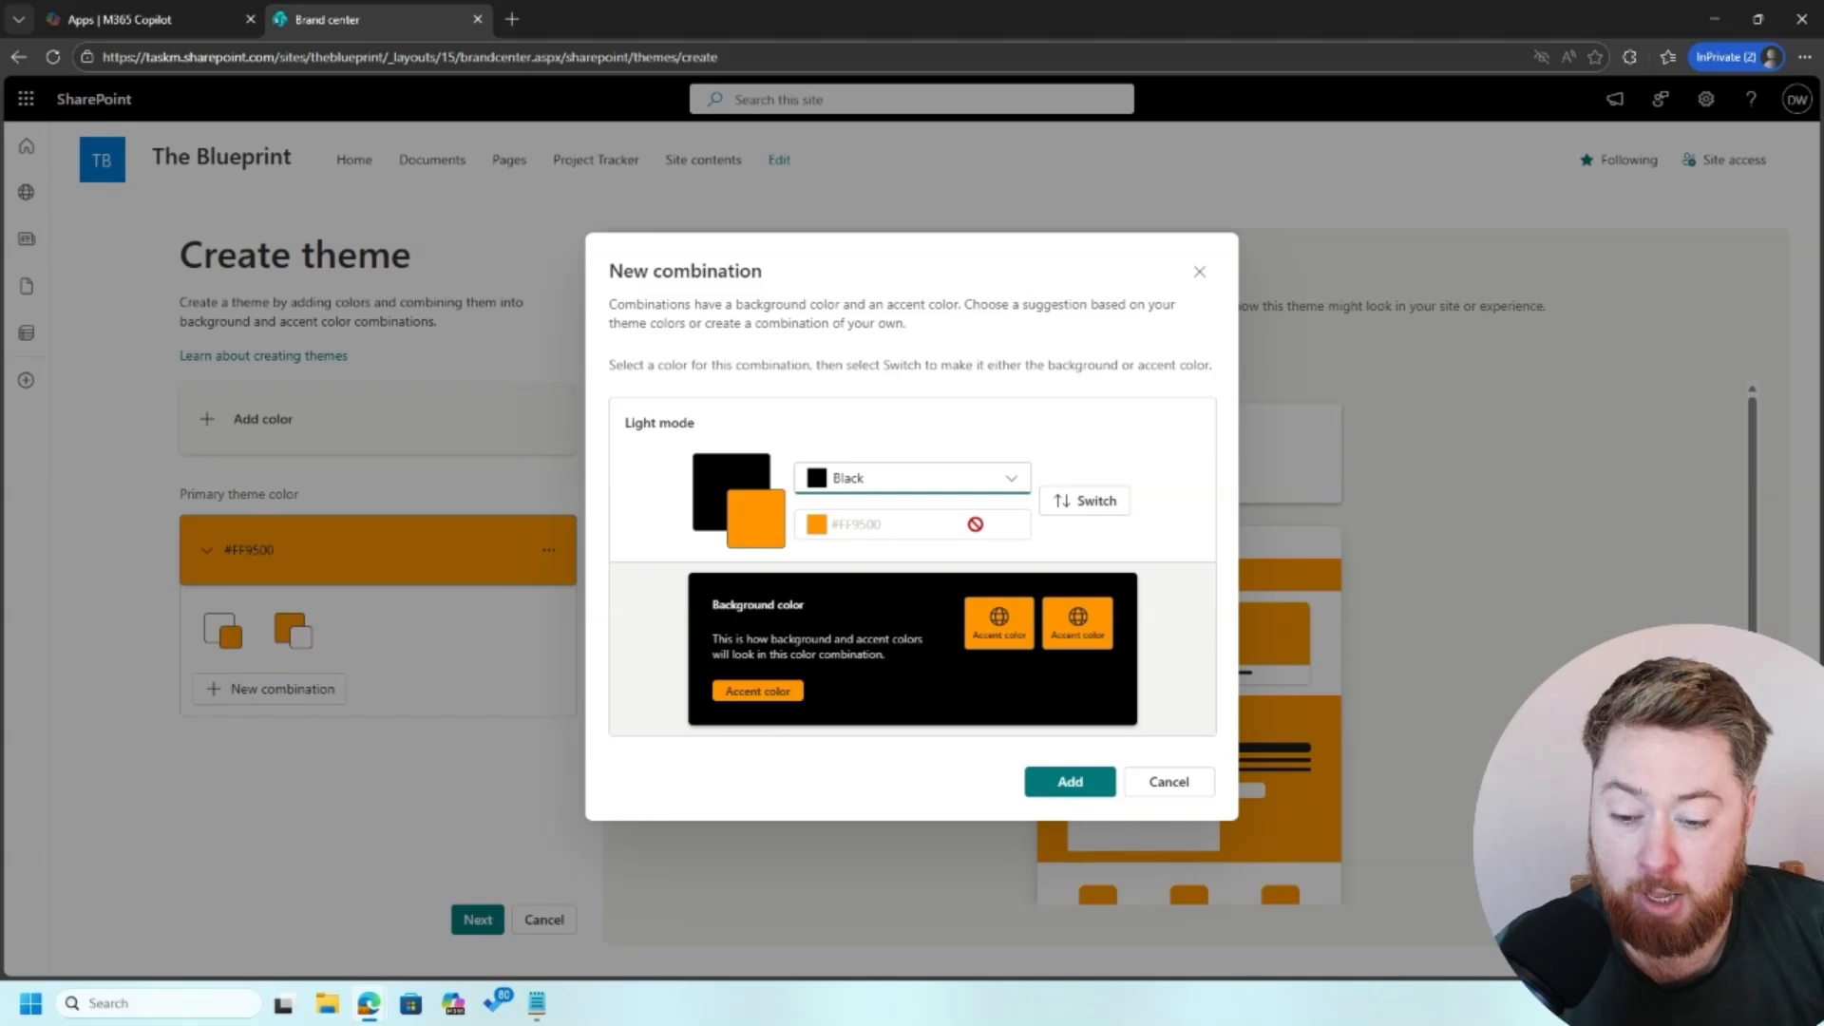
click(1077, 787)
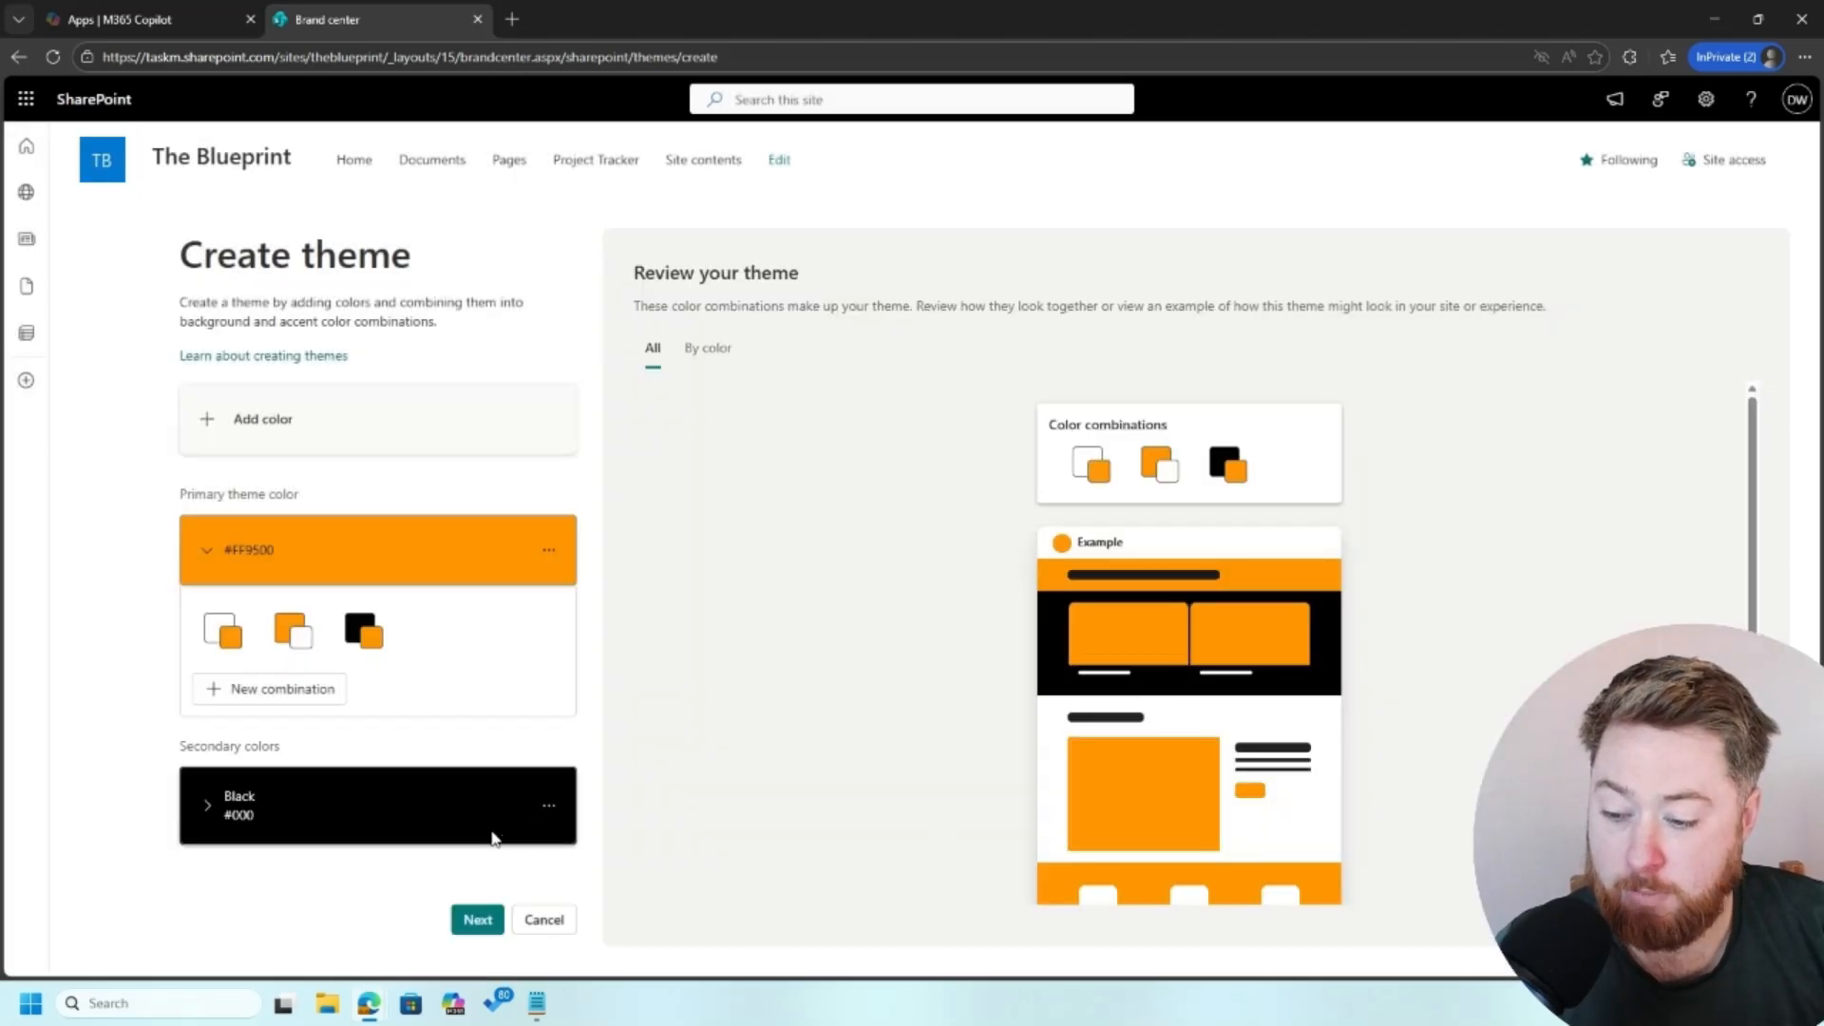
click(317, 694)
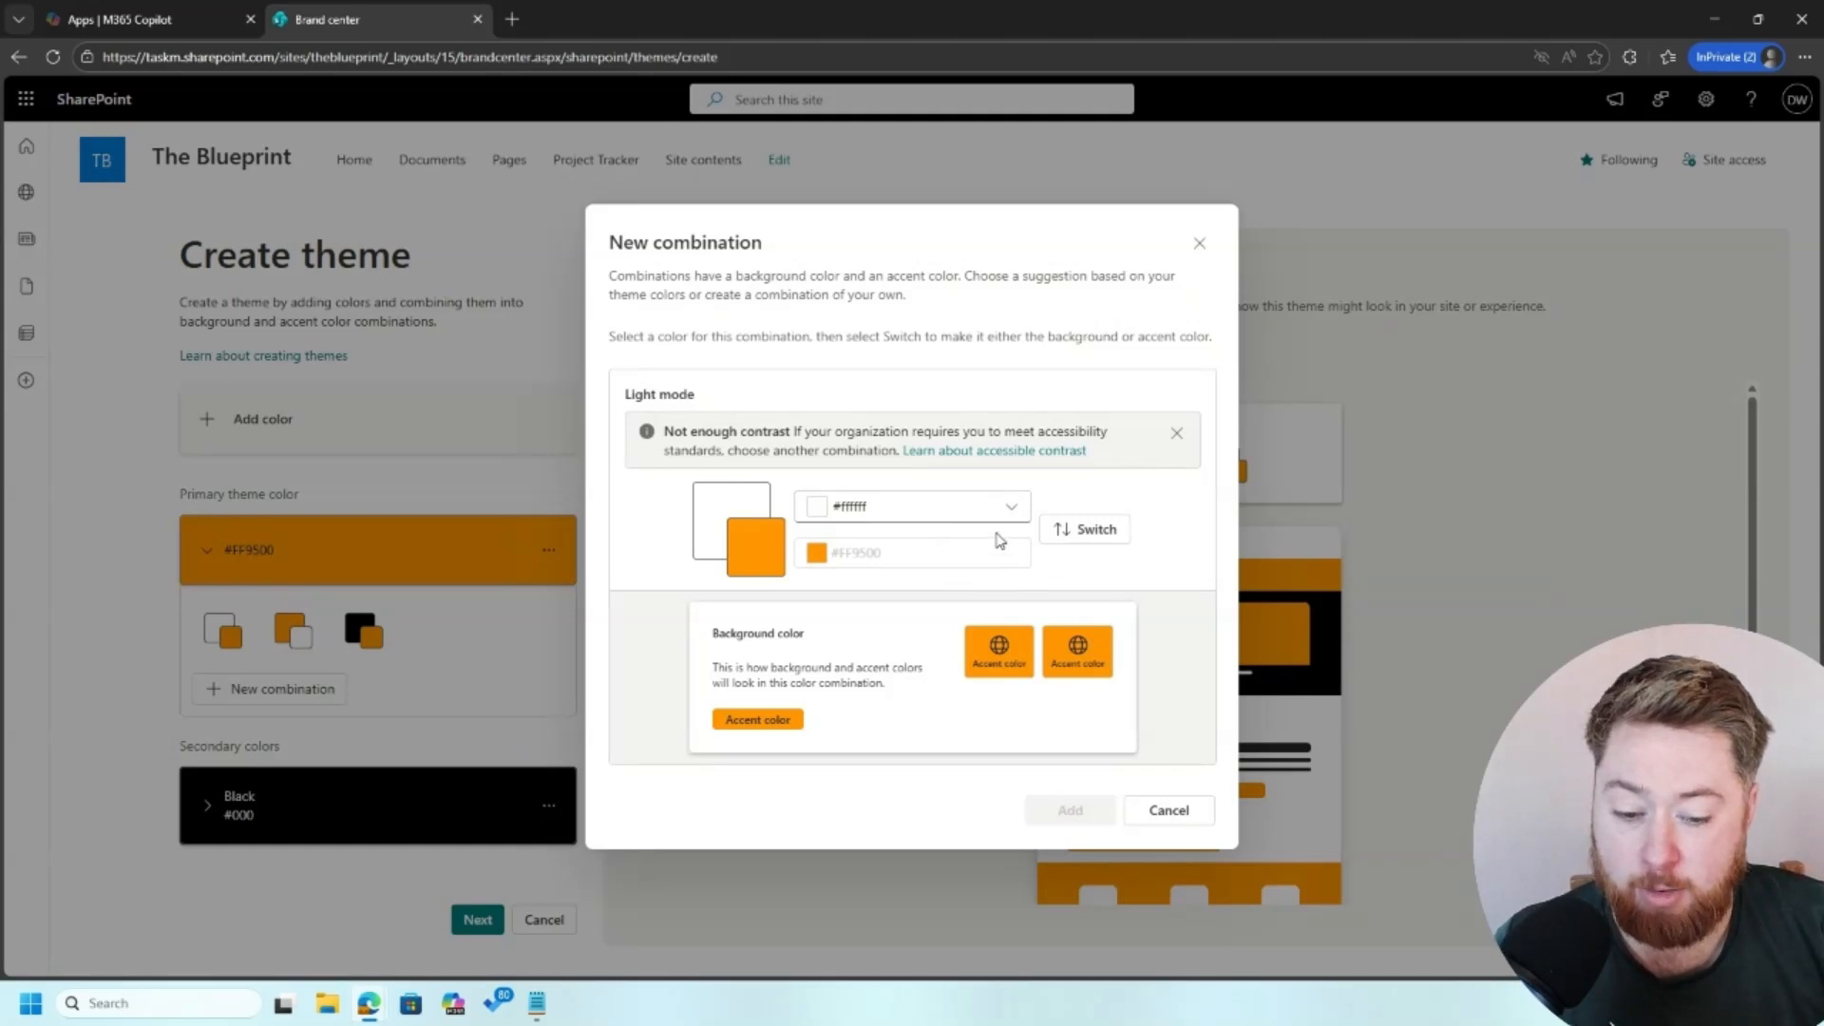
click(1081, 537)
click(1097, 519)
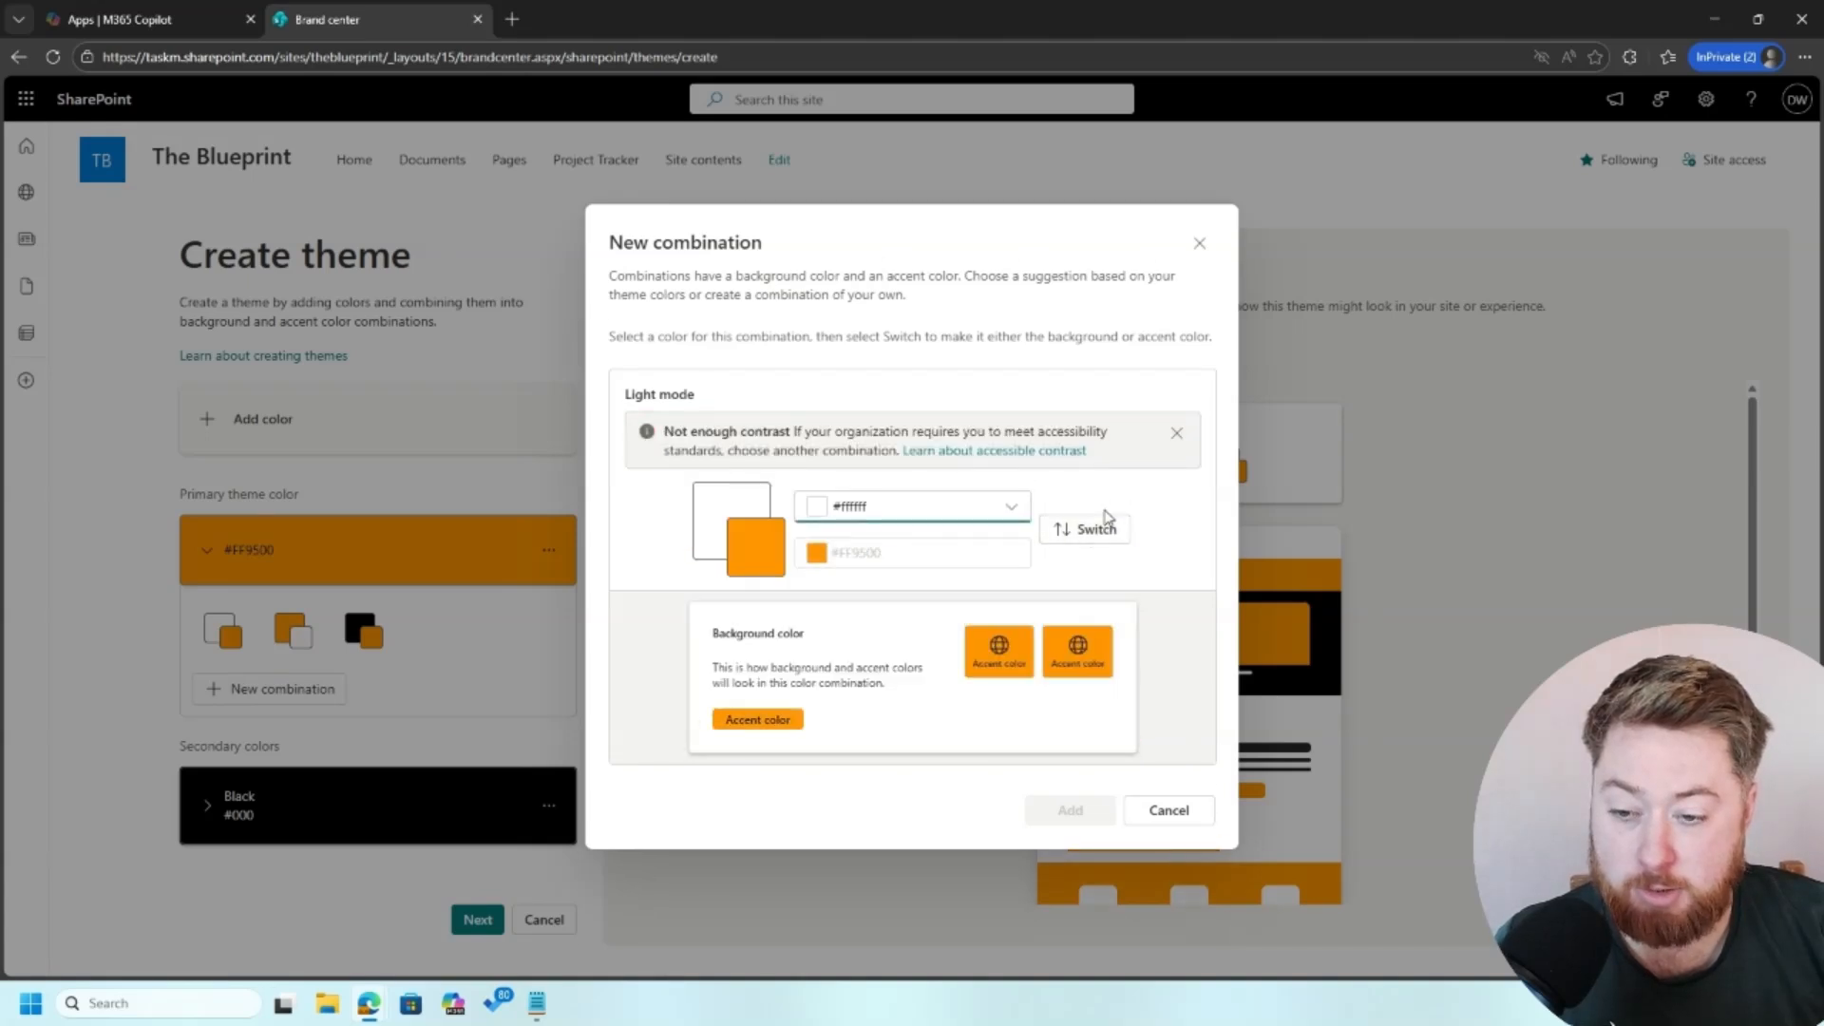
click(954, 514)
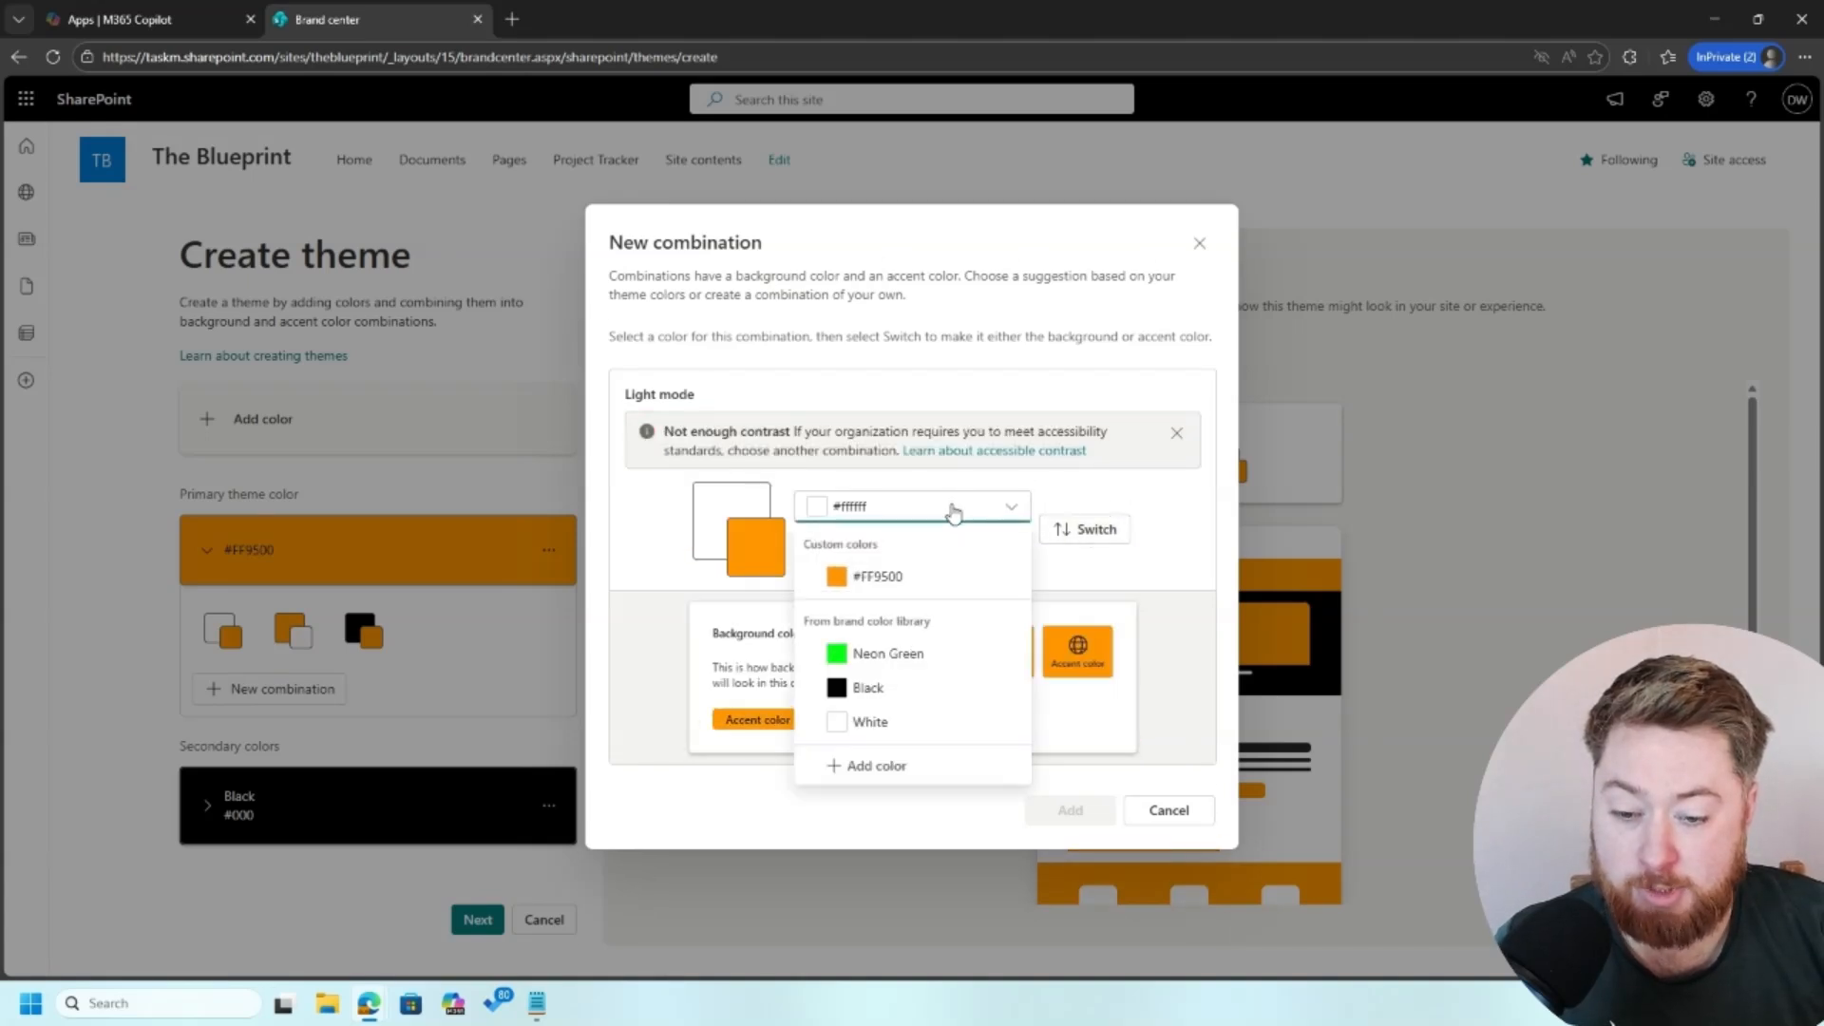
click(1112, 510)
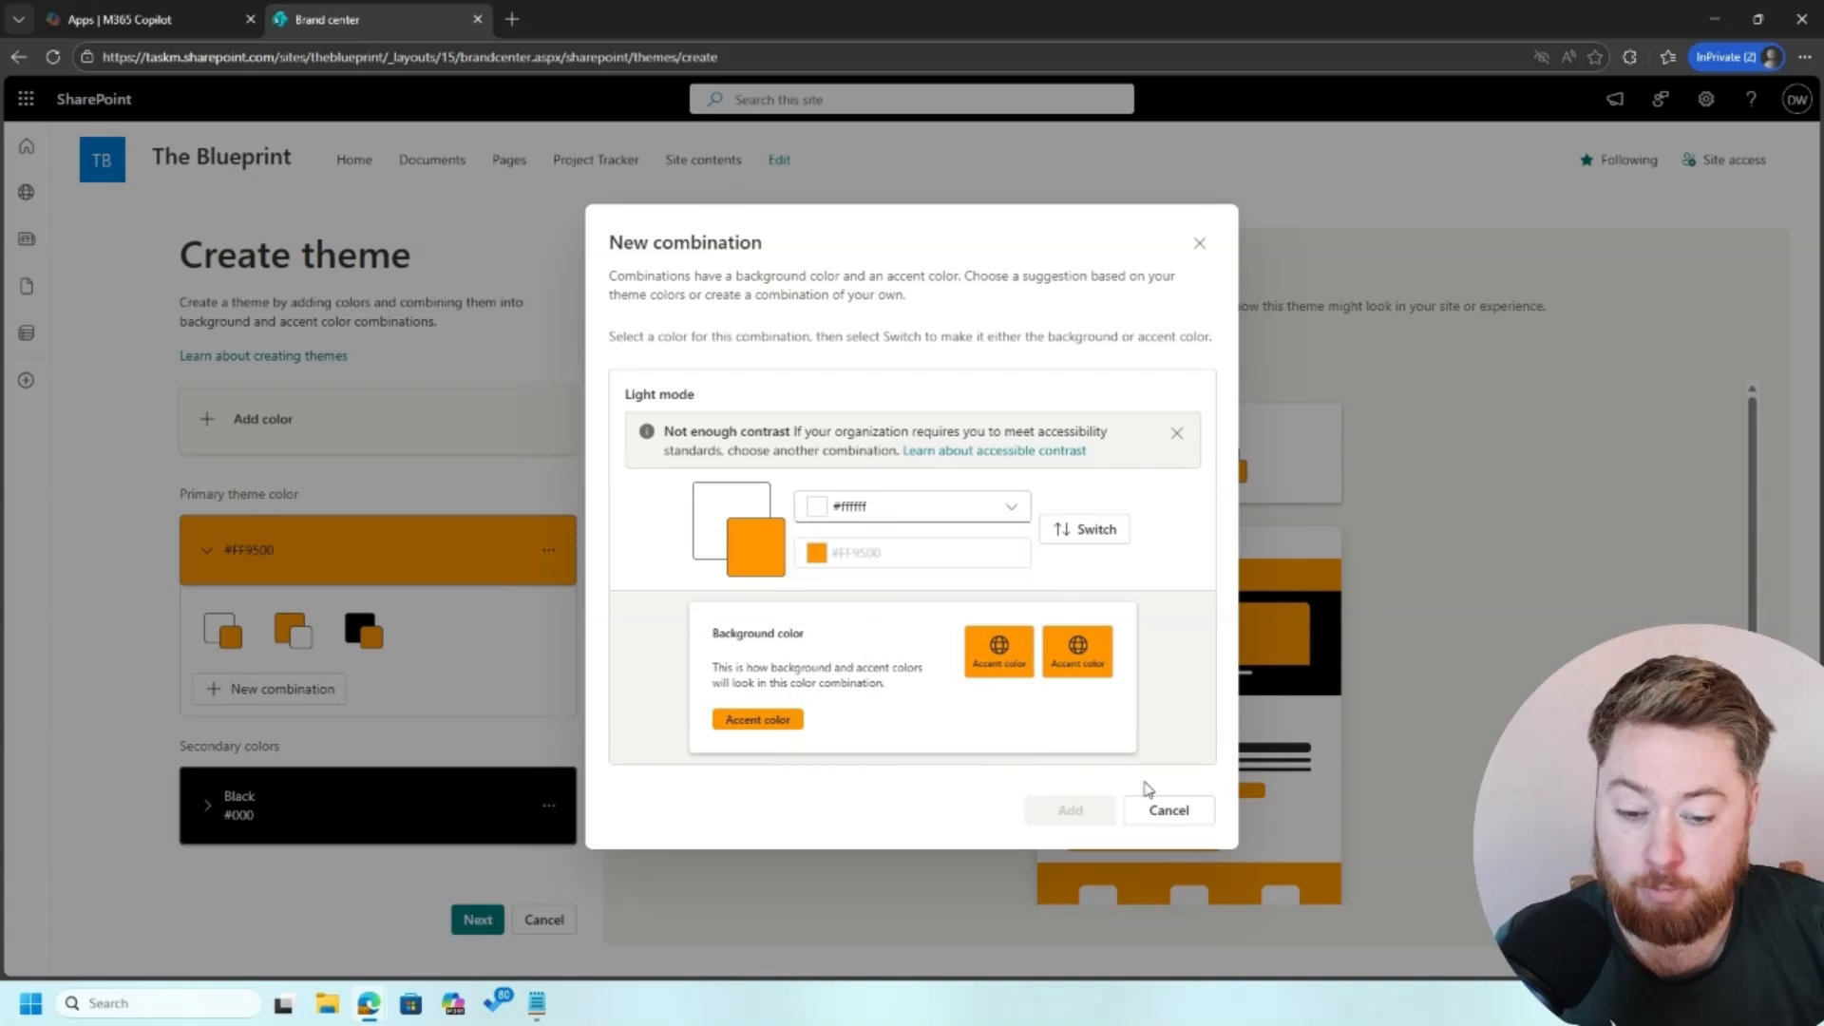
click(1180, 815)
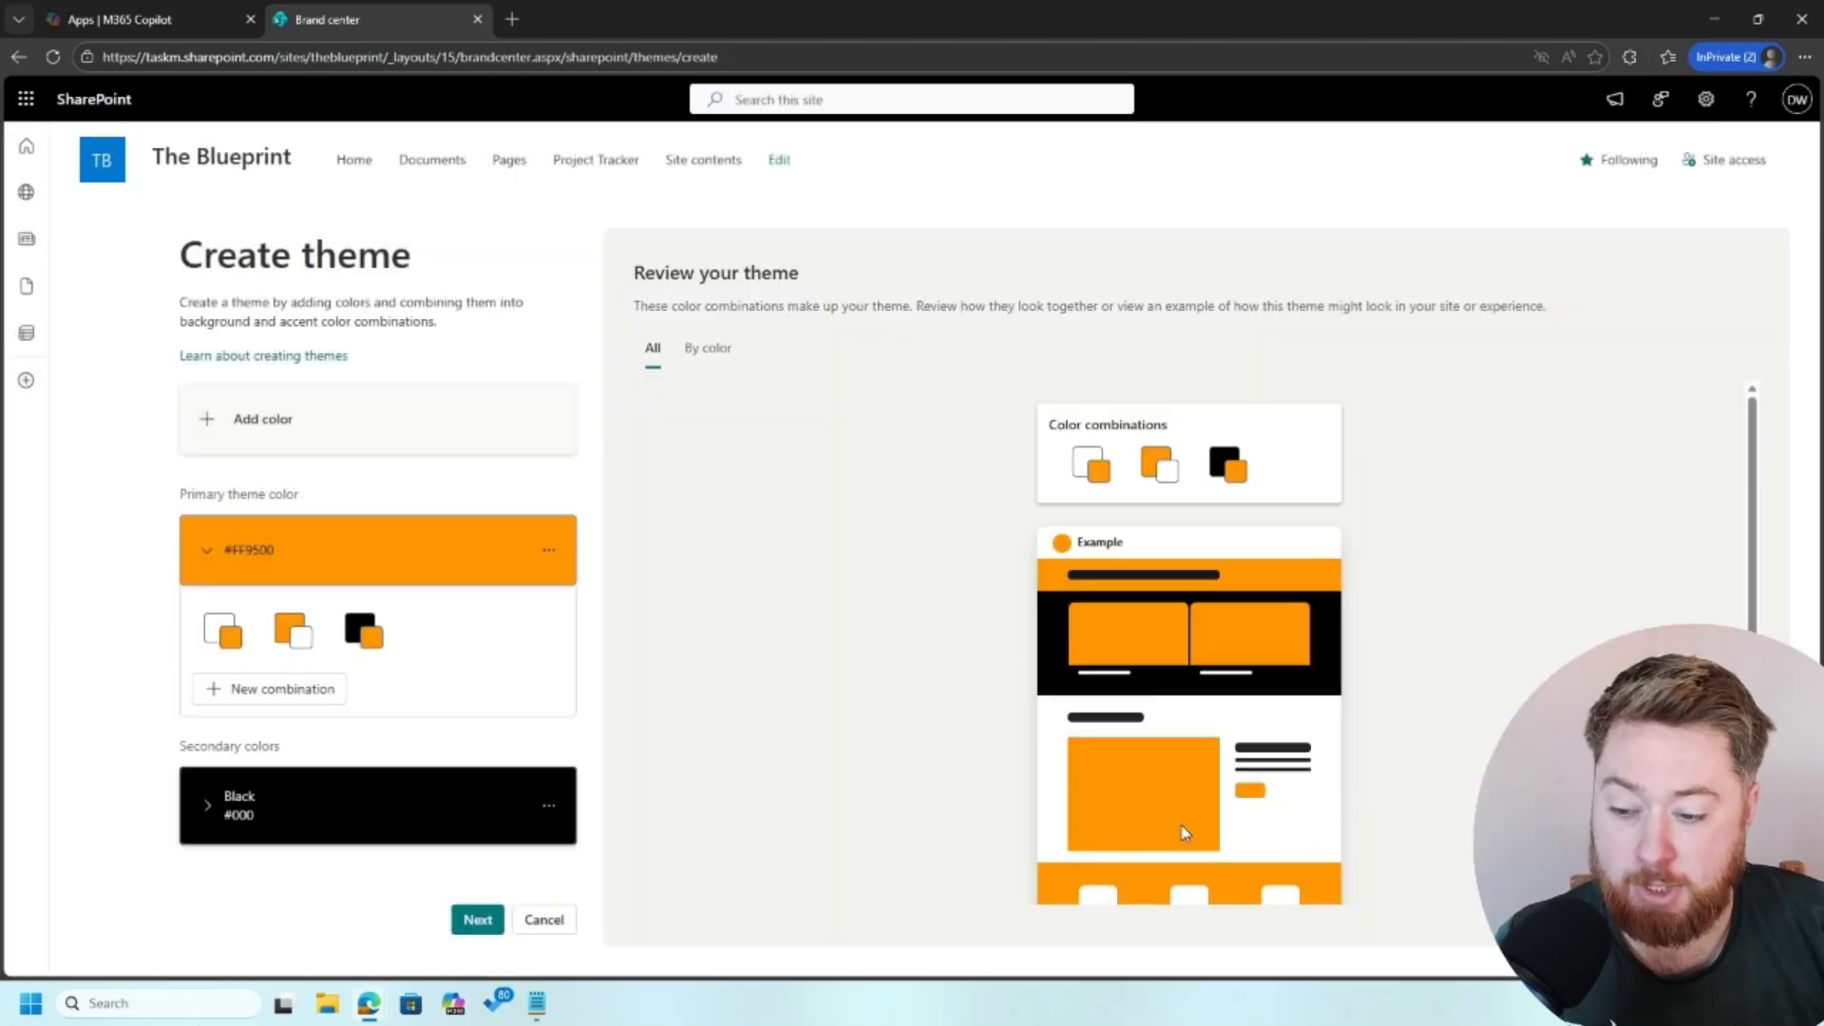
Step: Name the theme "Black and Orange" and save it to the site's themes
click(491, 929)
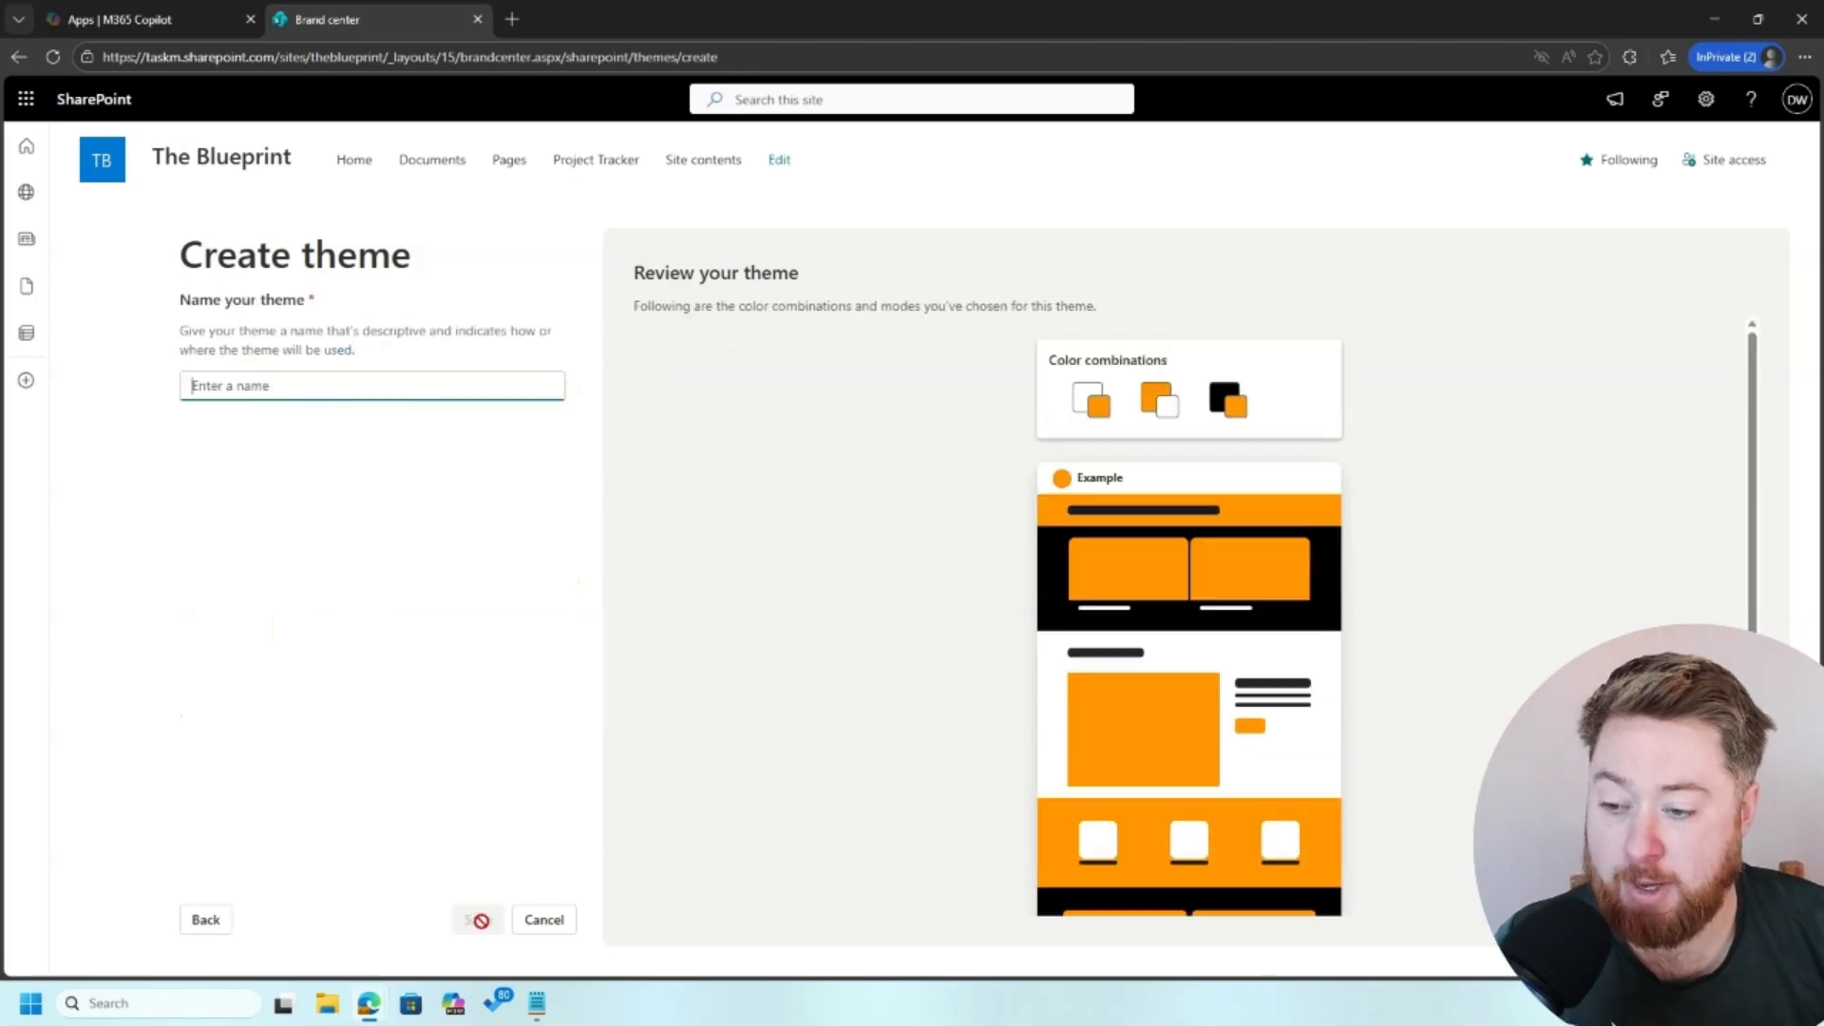
text(Black and Orange)
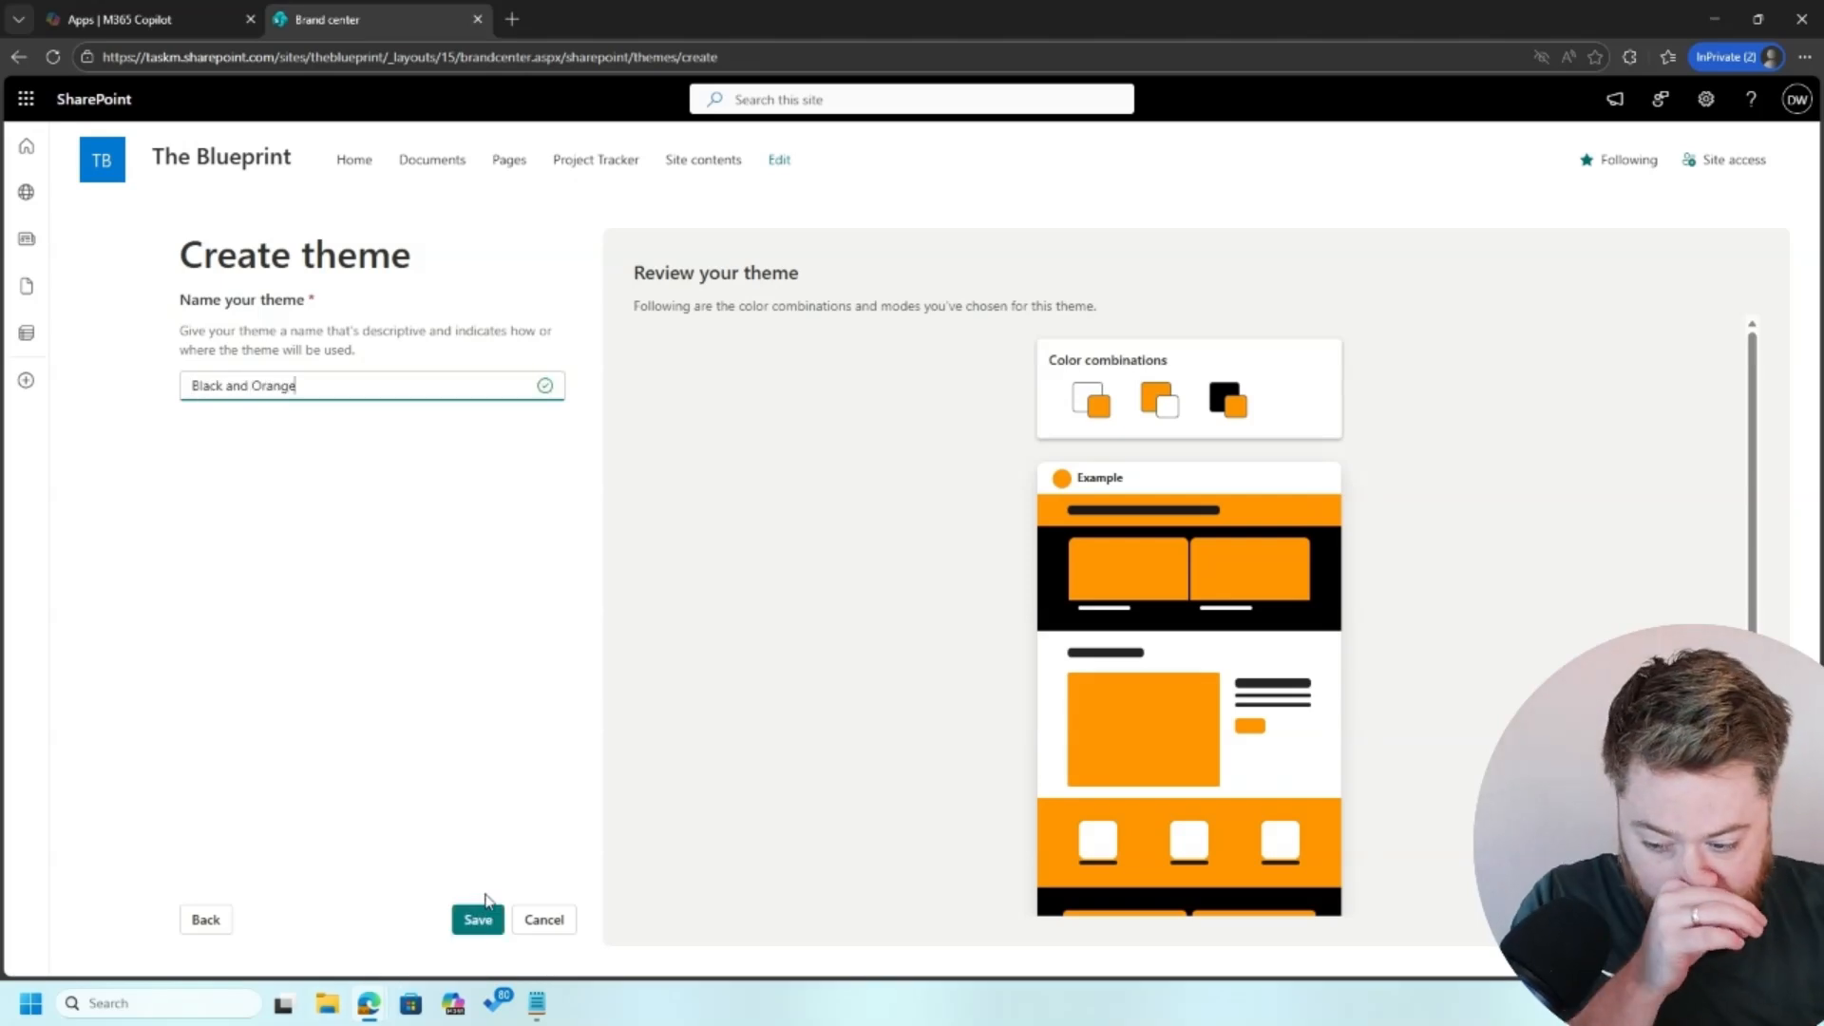
click(482, 920)
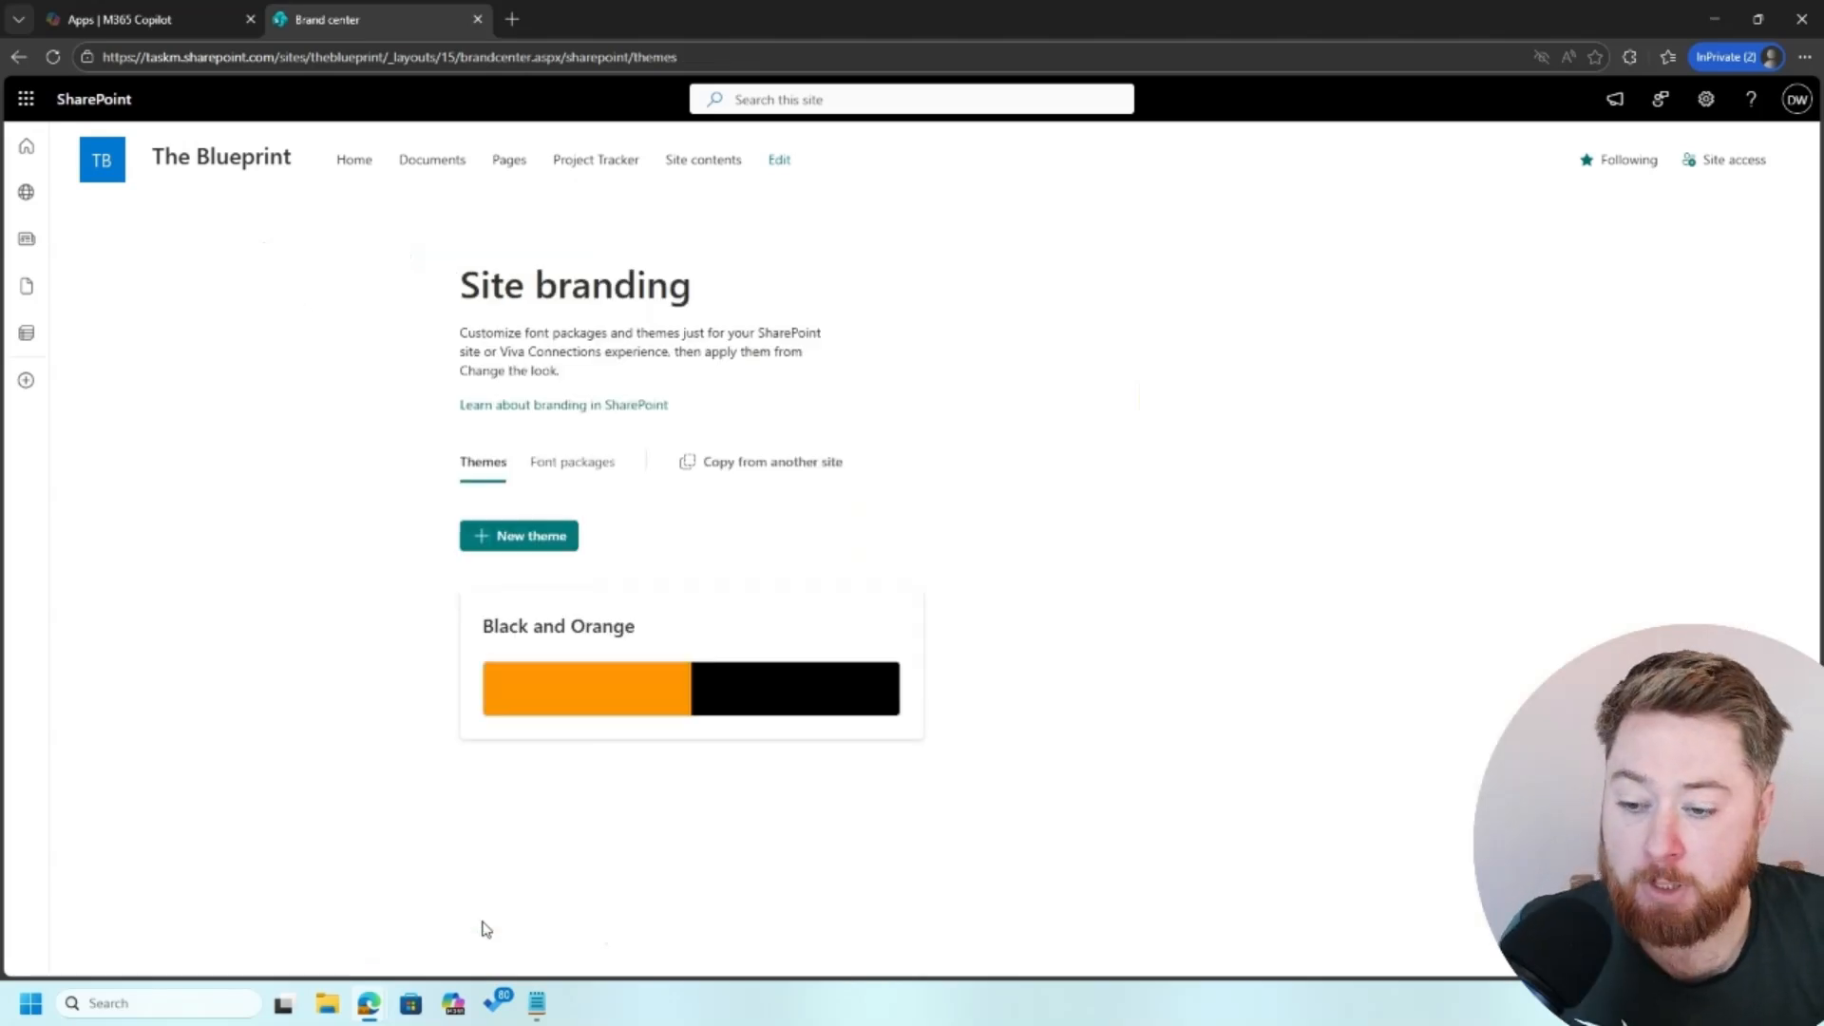
click(563, 654)
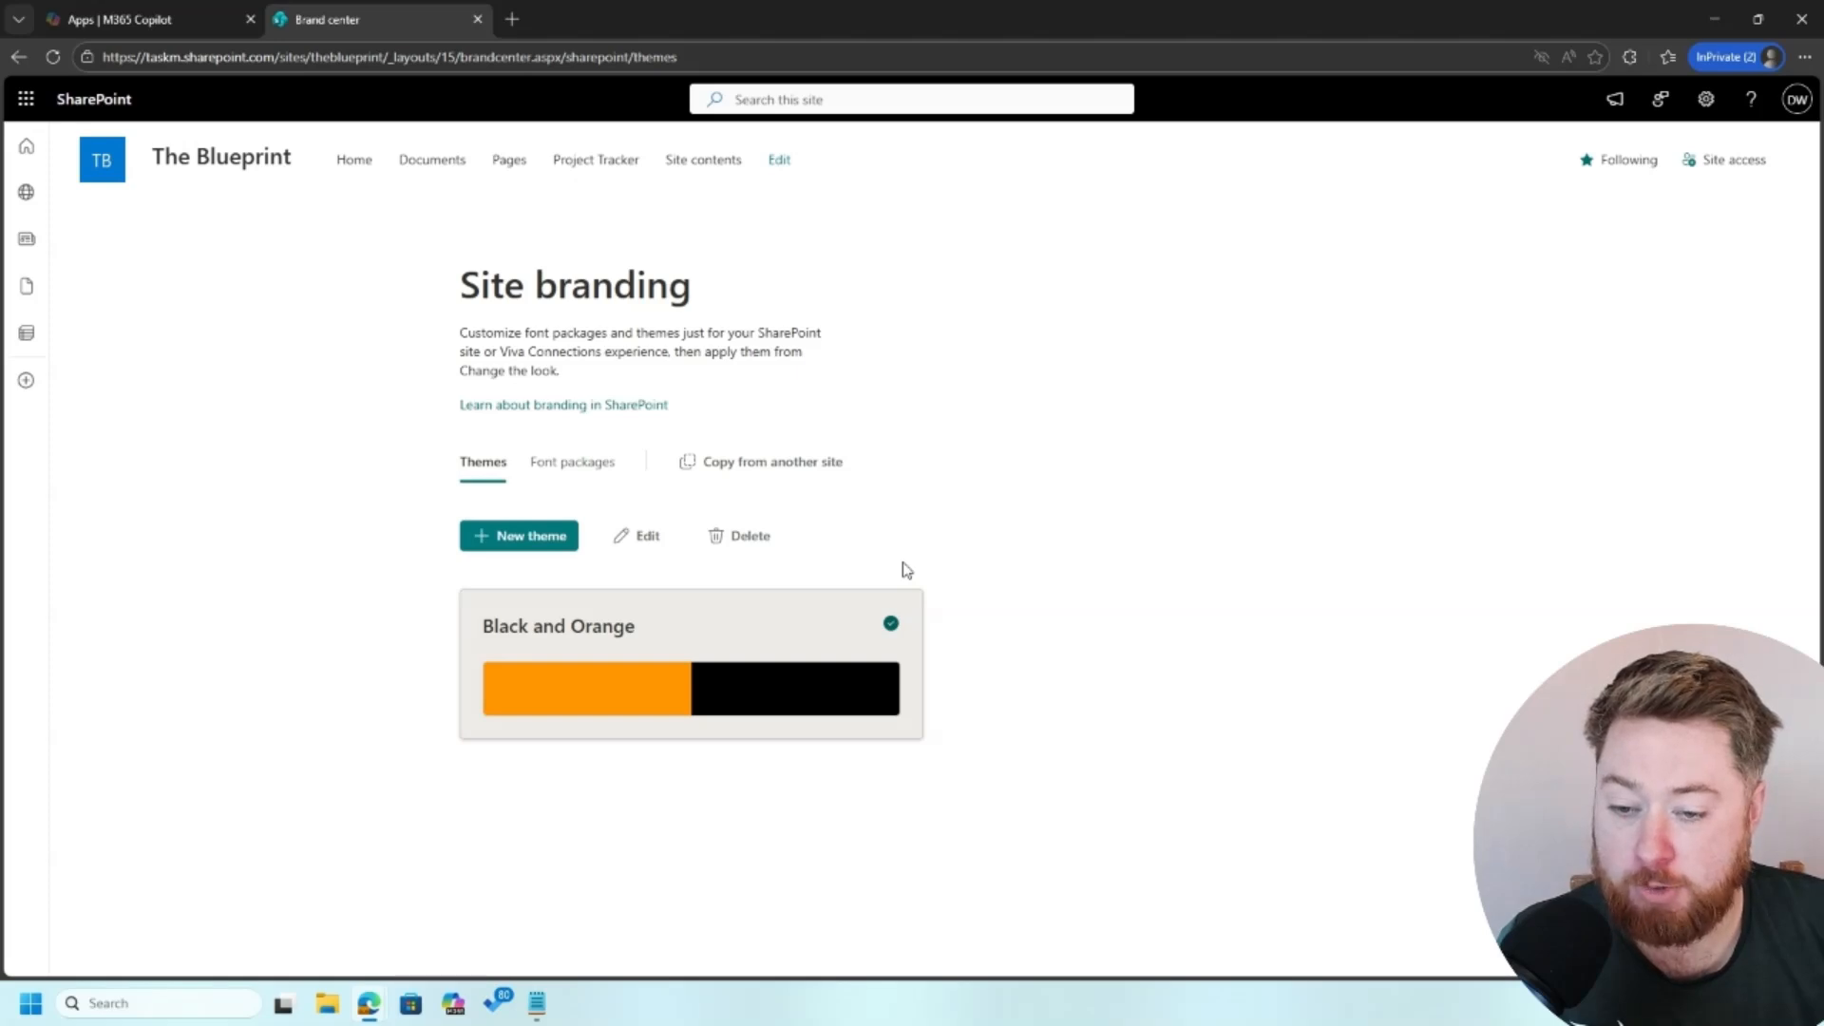
Step: Return to the site's home page and apply the Black and Orange theme through Change the look
click(229, 162)
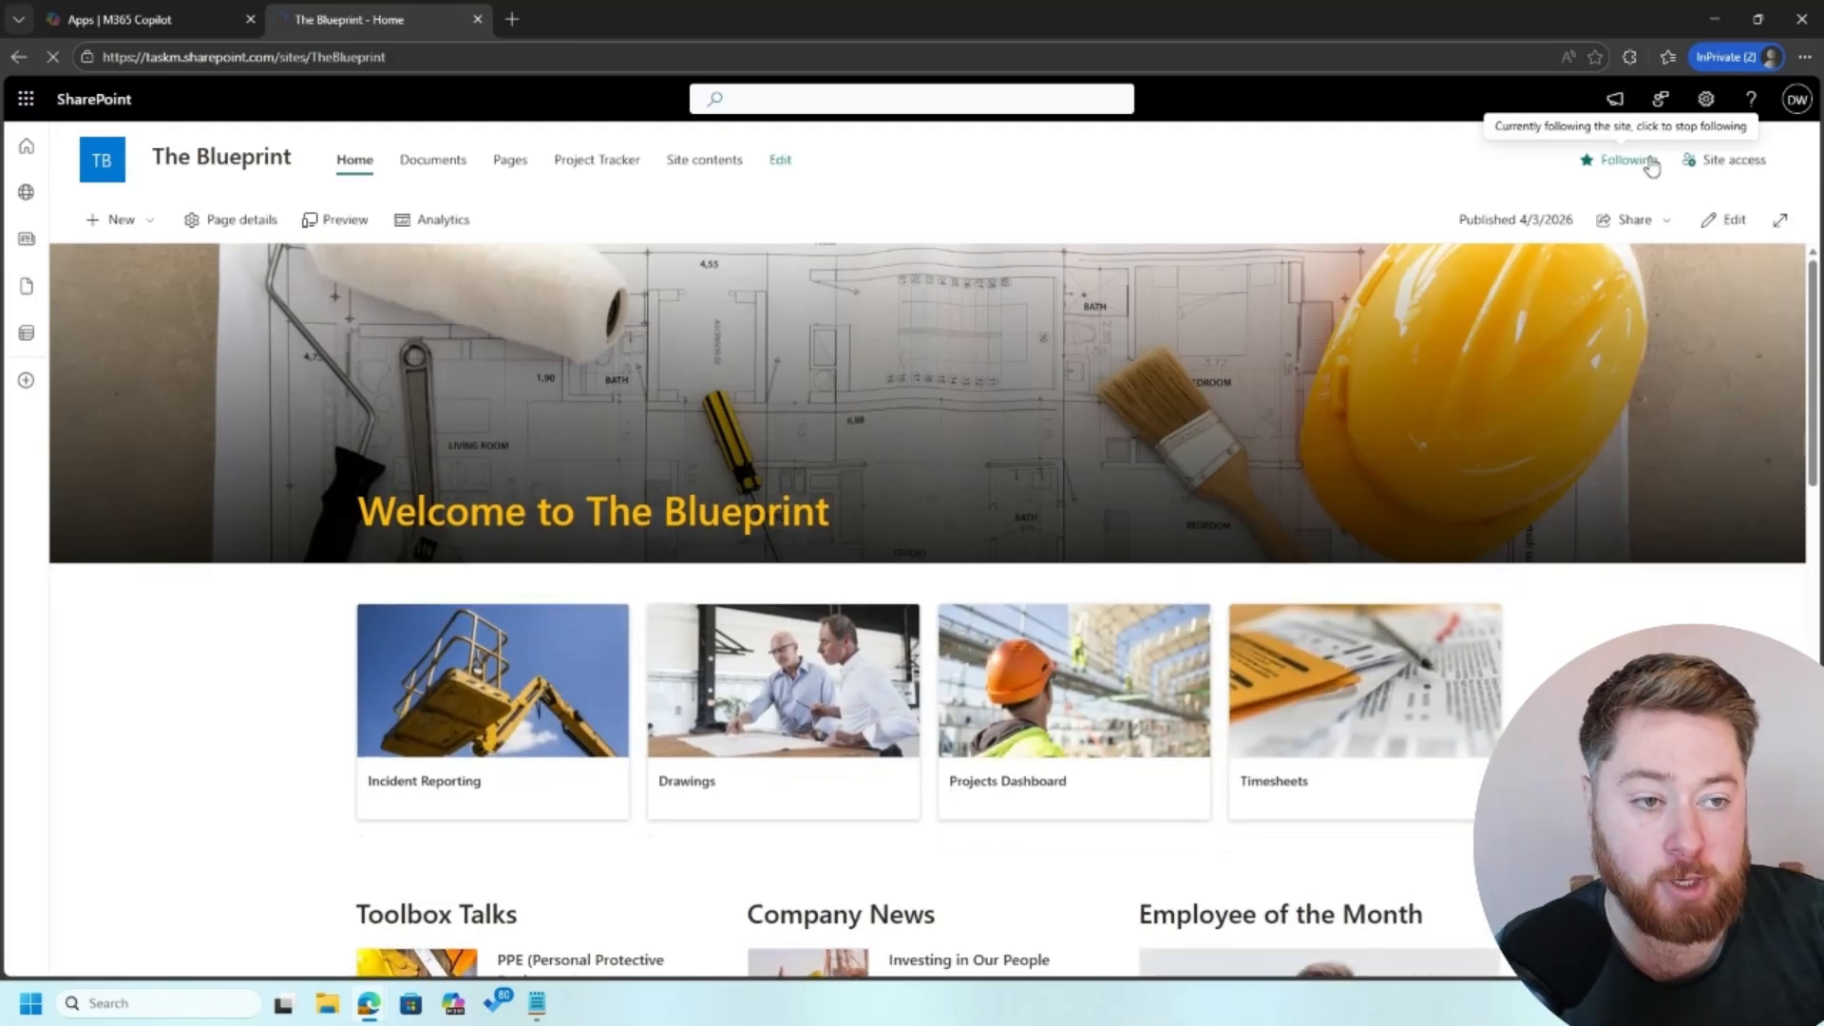
click(1706, 99)
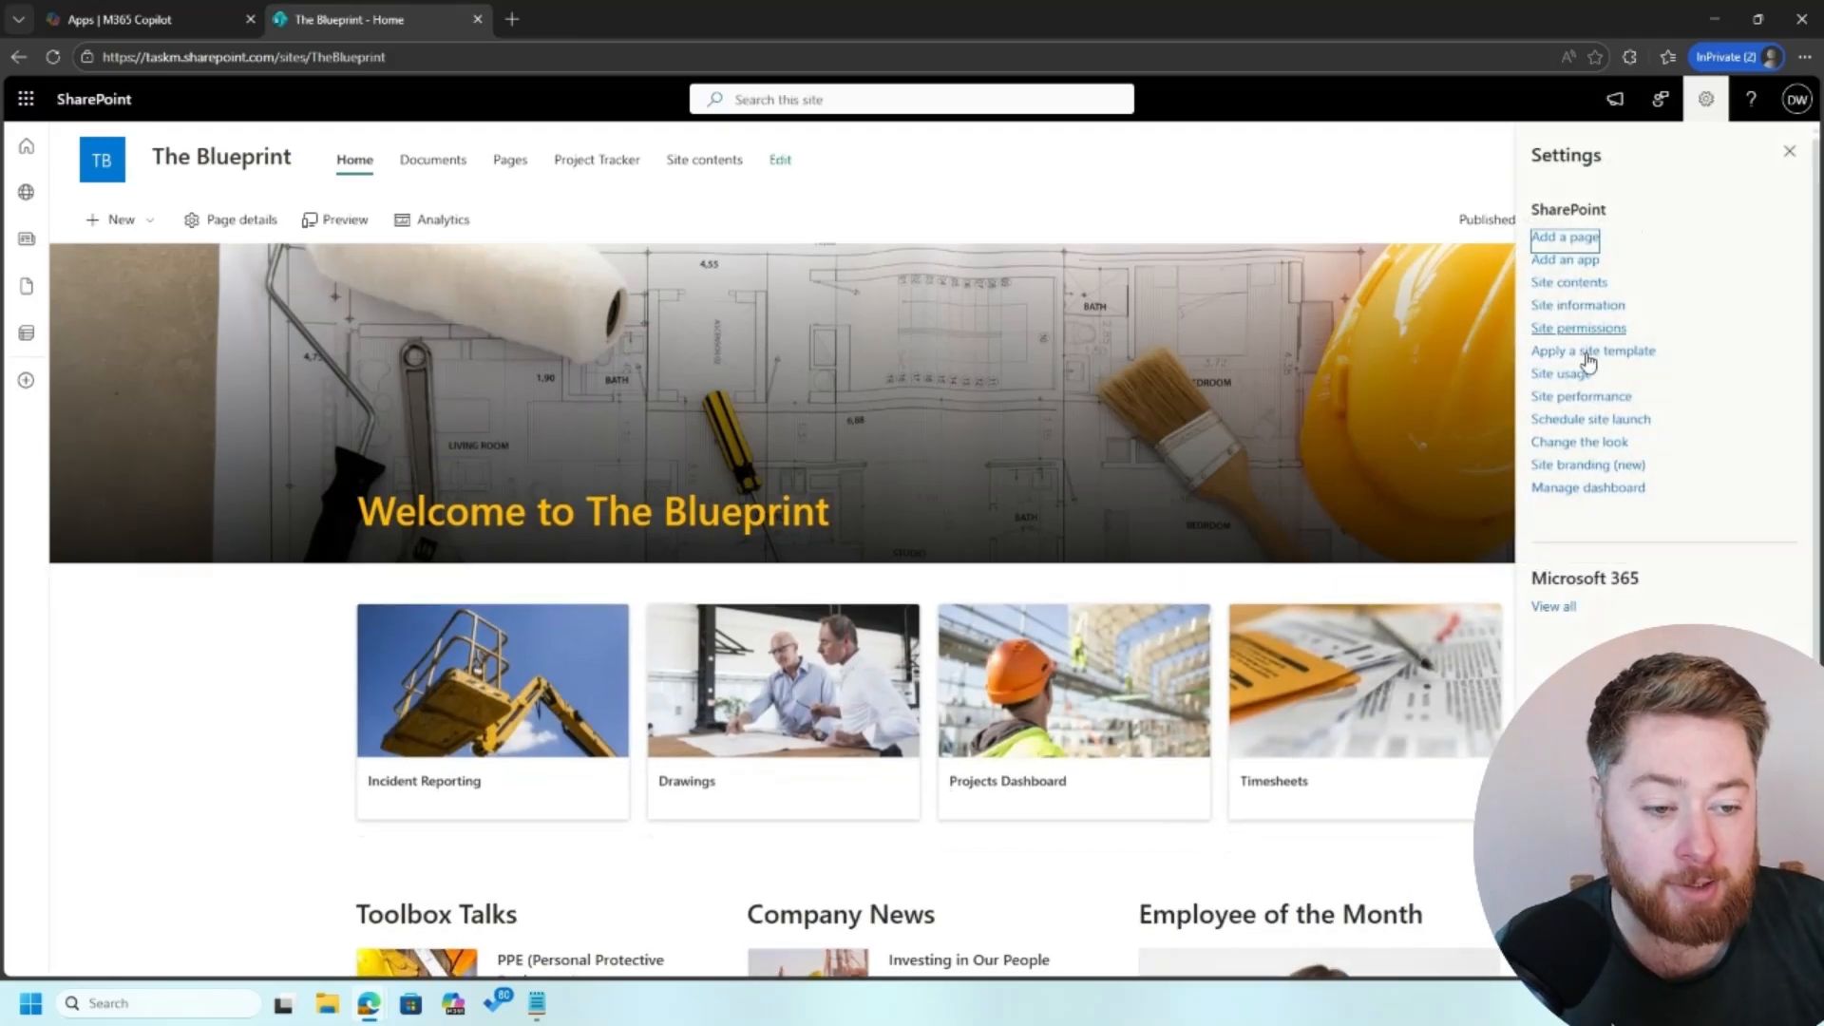
click(1597, 443)
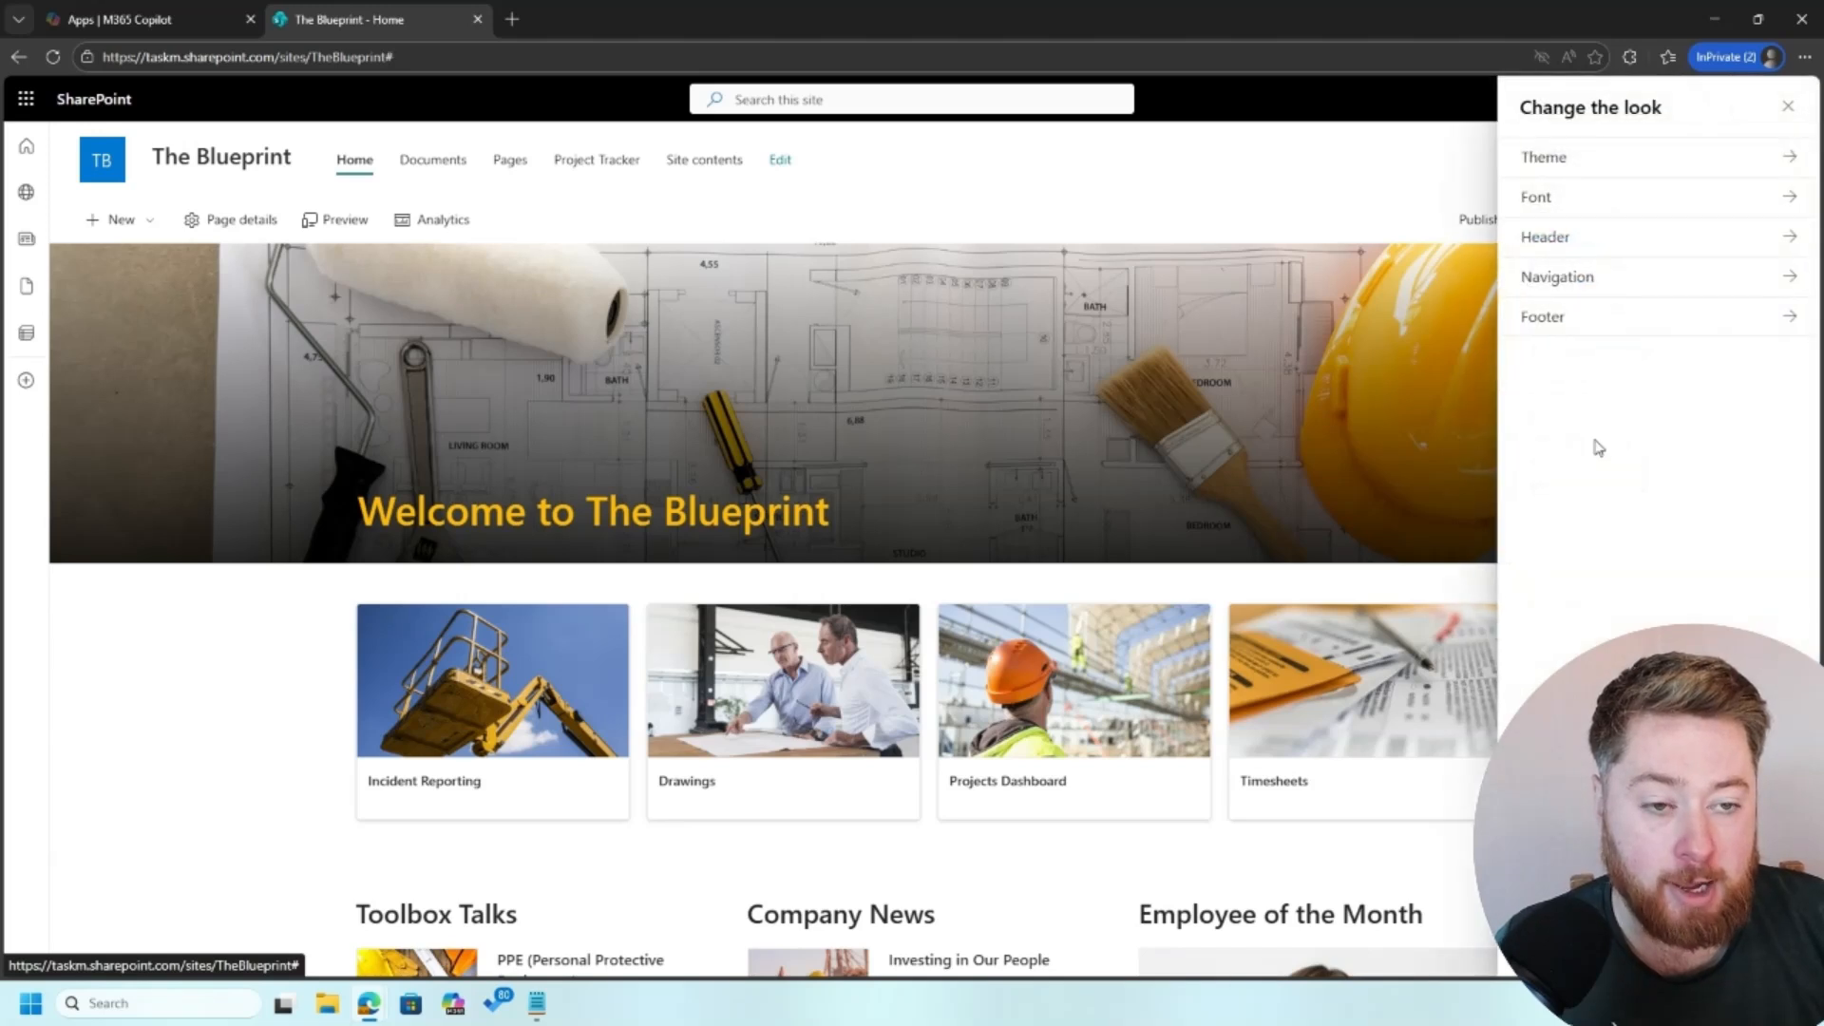
click(1598, 162)
click(1641, 344)
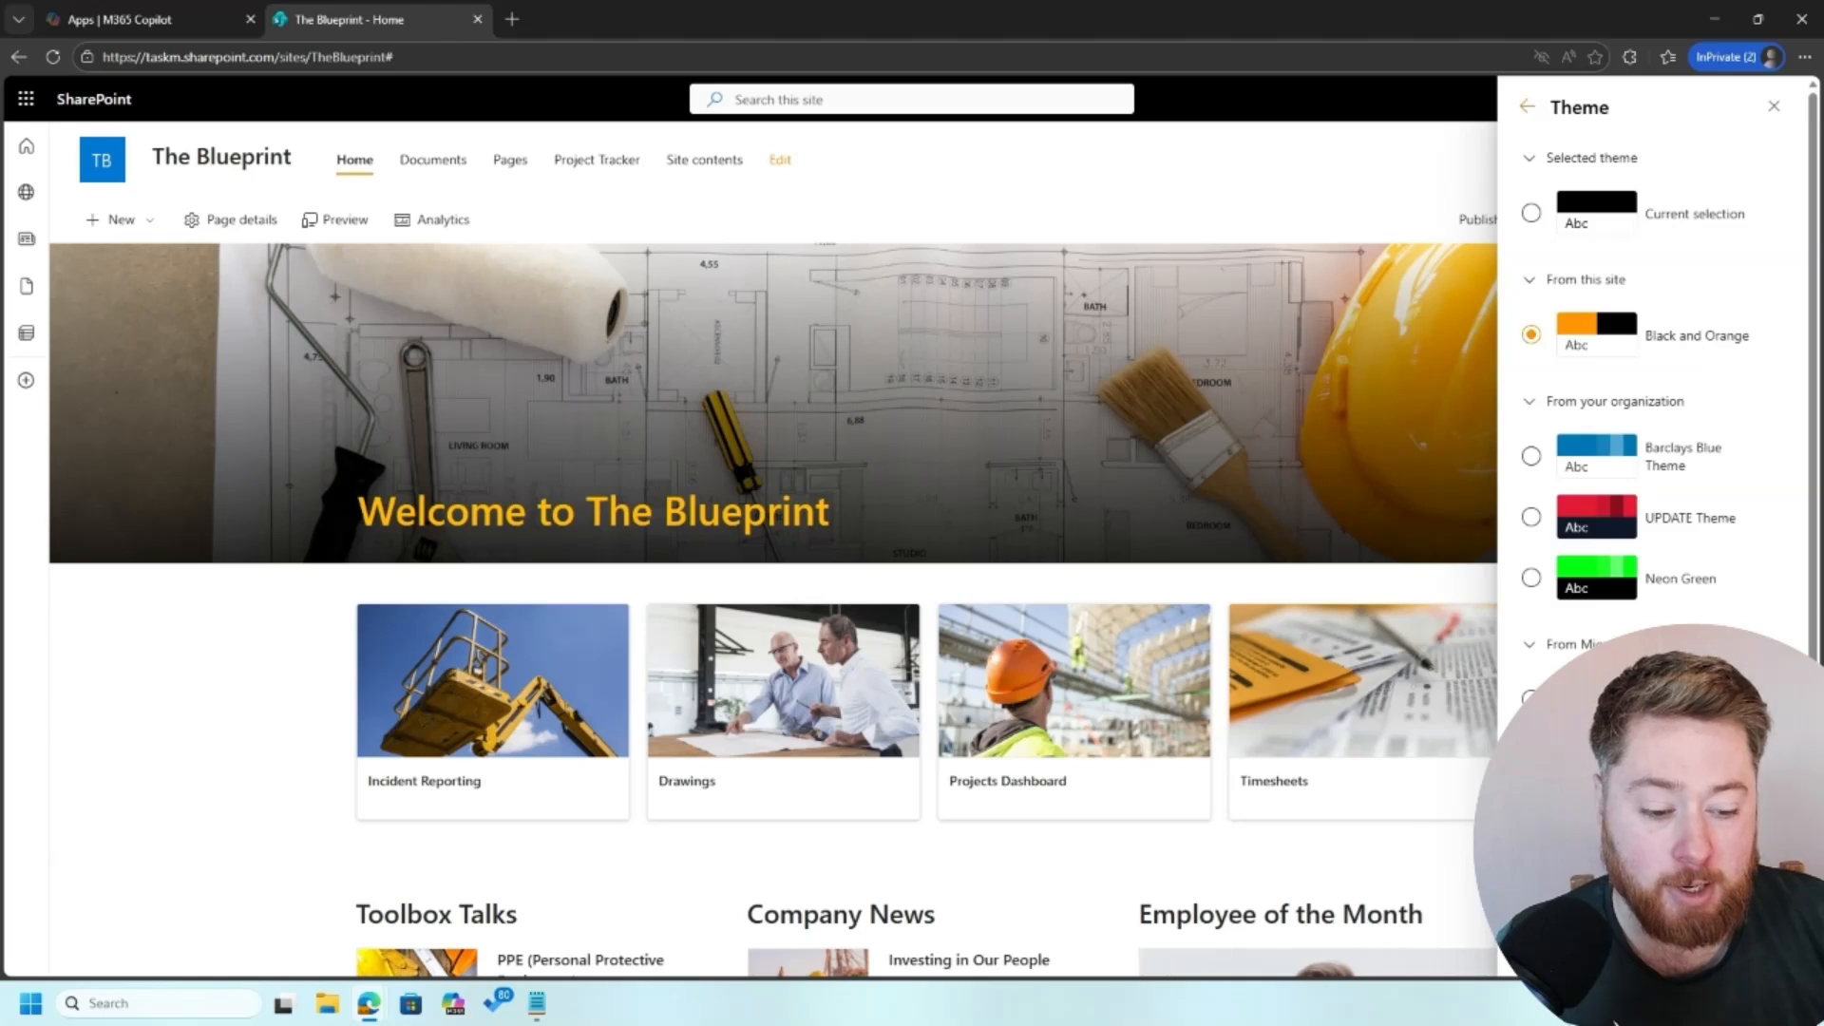
click(1561, 942)
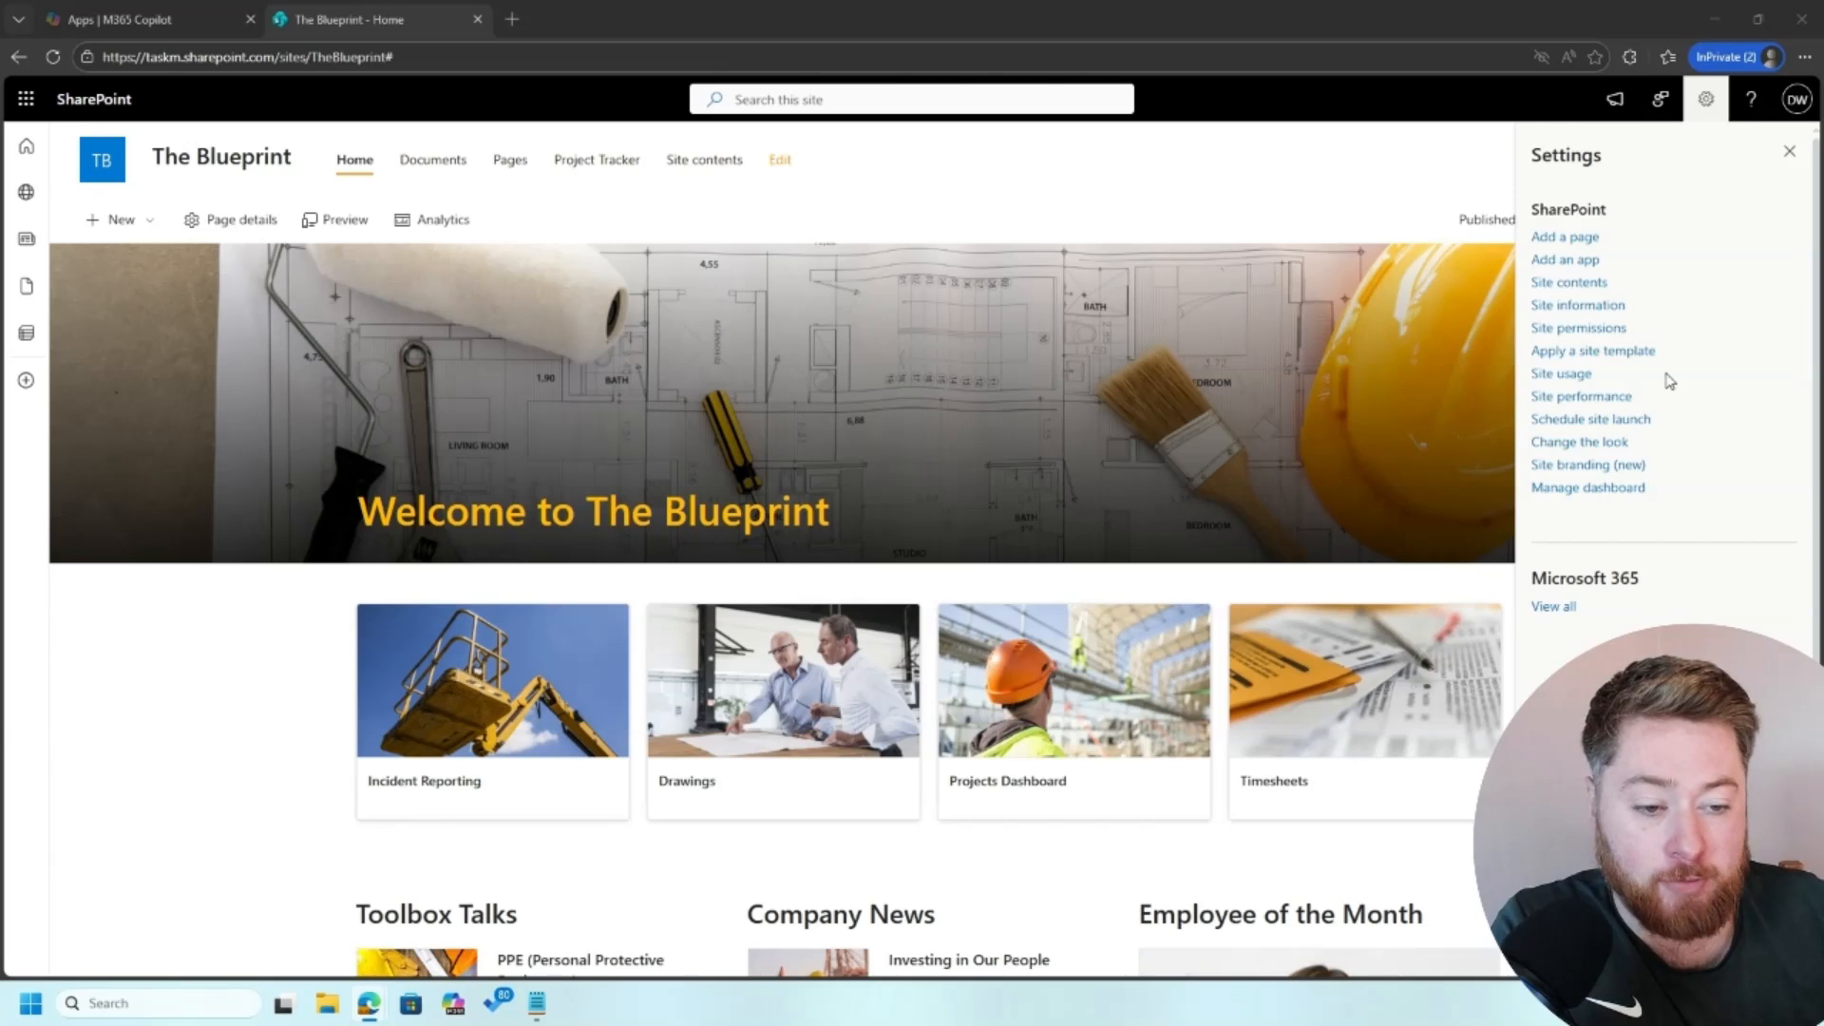
Step: Set the site header's background to the black theme color with the #FF9500 accent through Change the look
click(1600, 445)
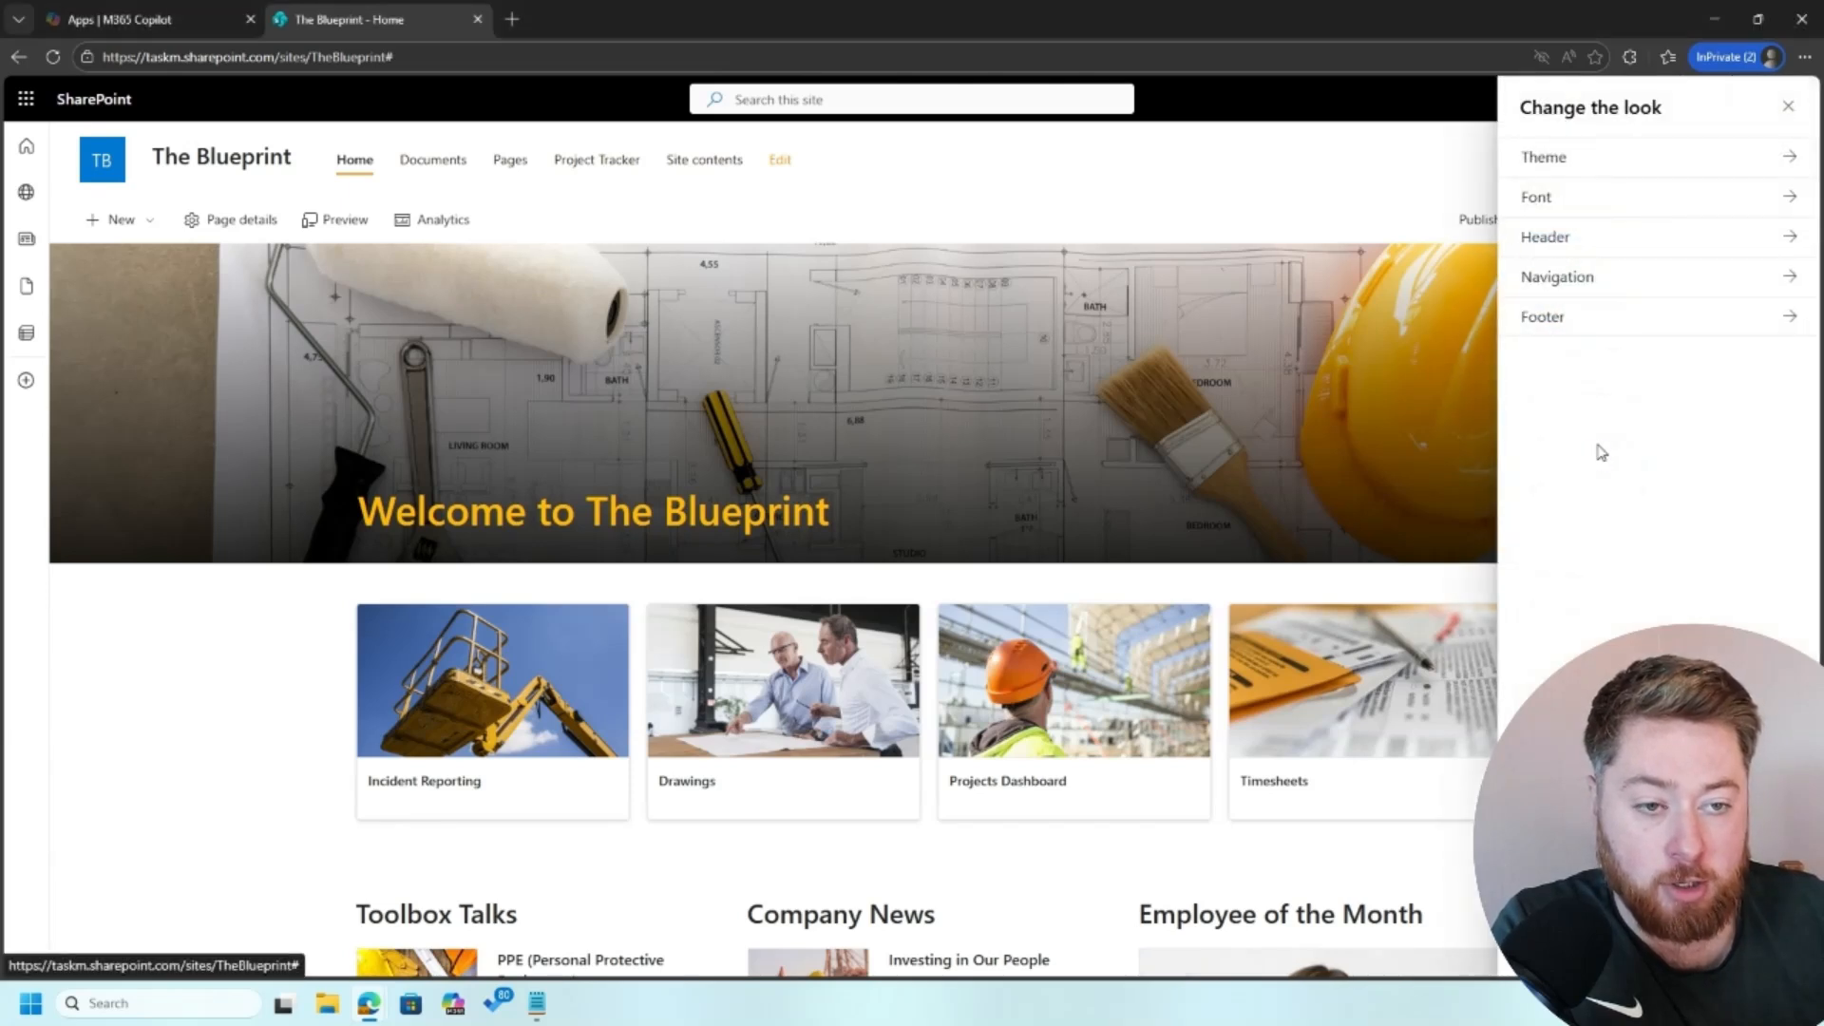
click(1618, 243)
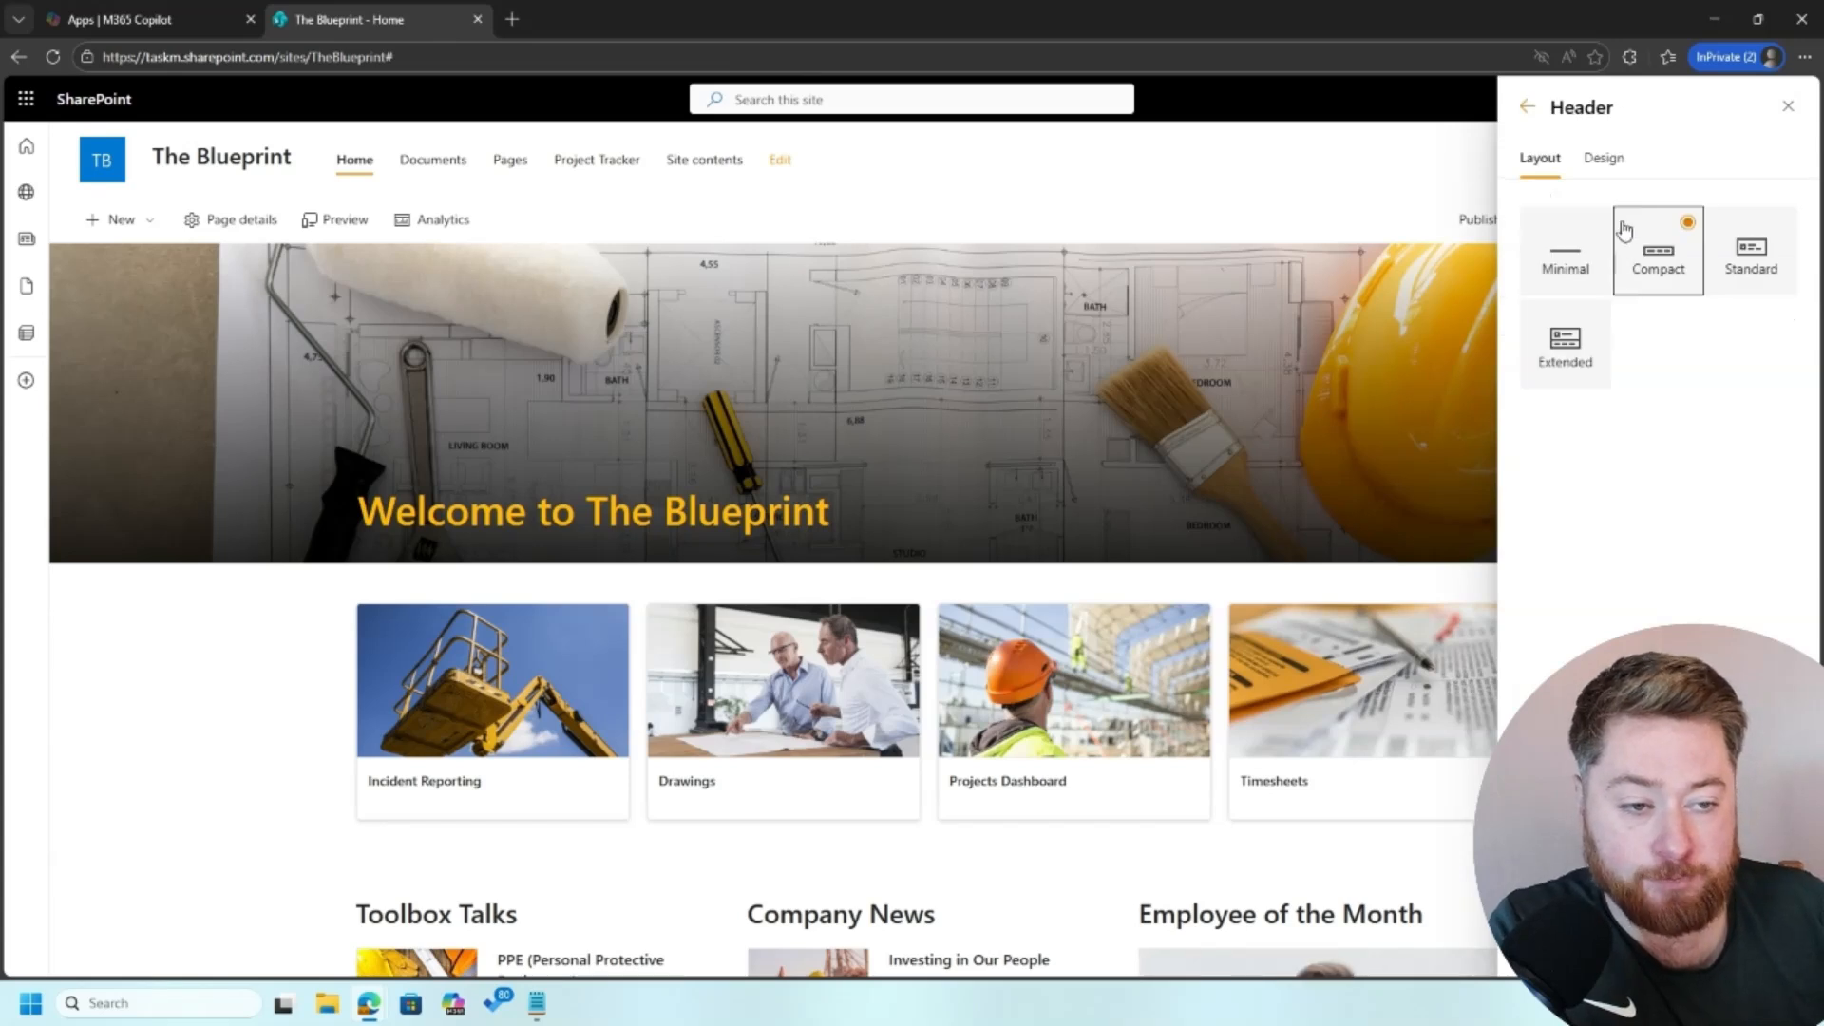
click(1604, 157)
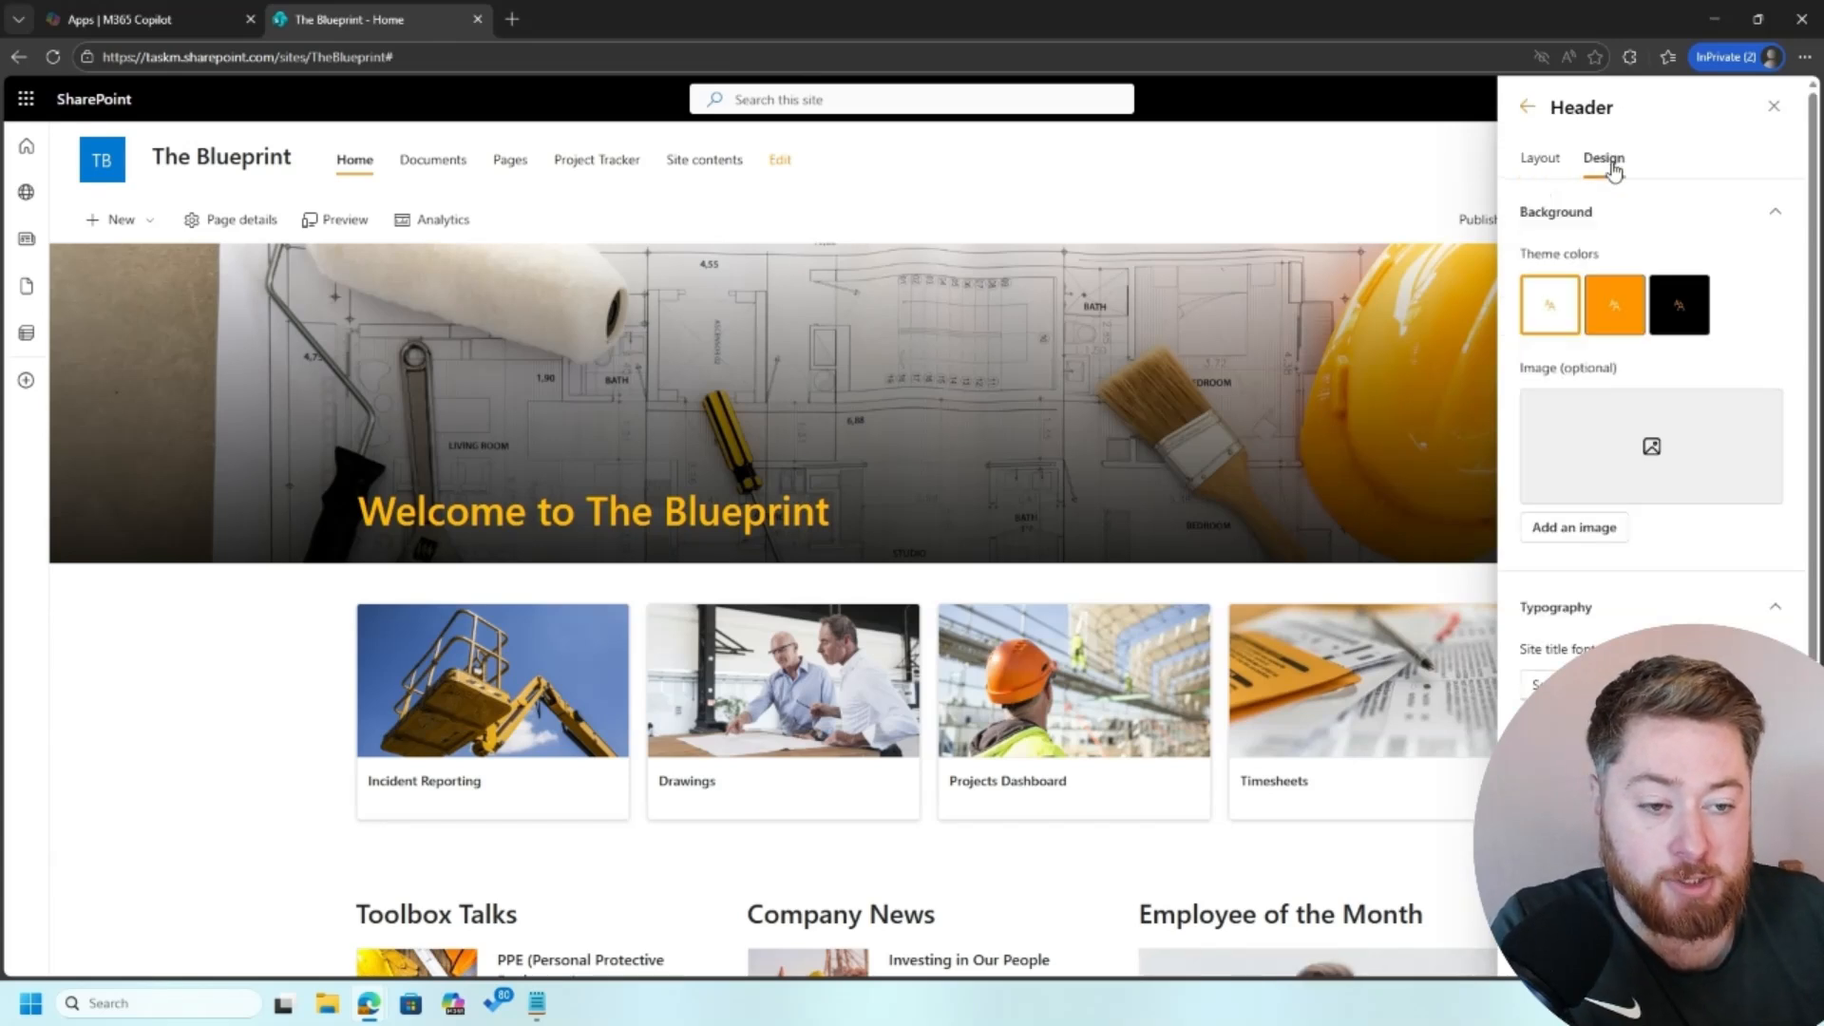
click(1613, 305)
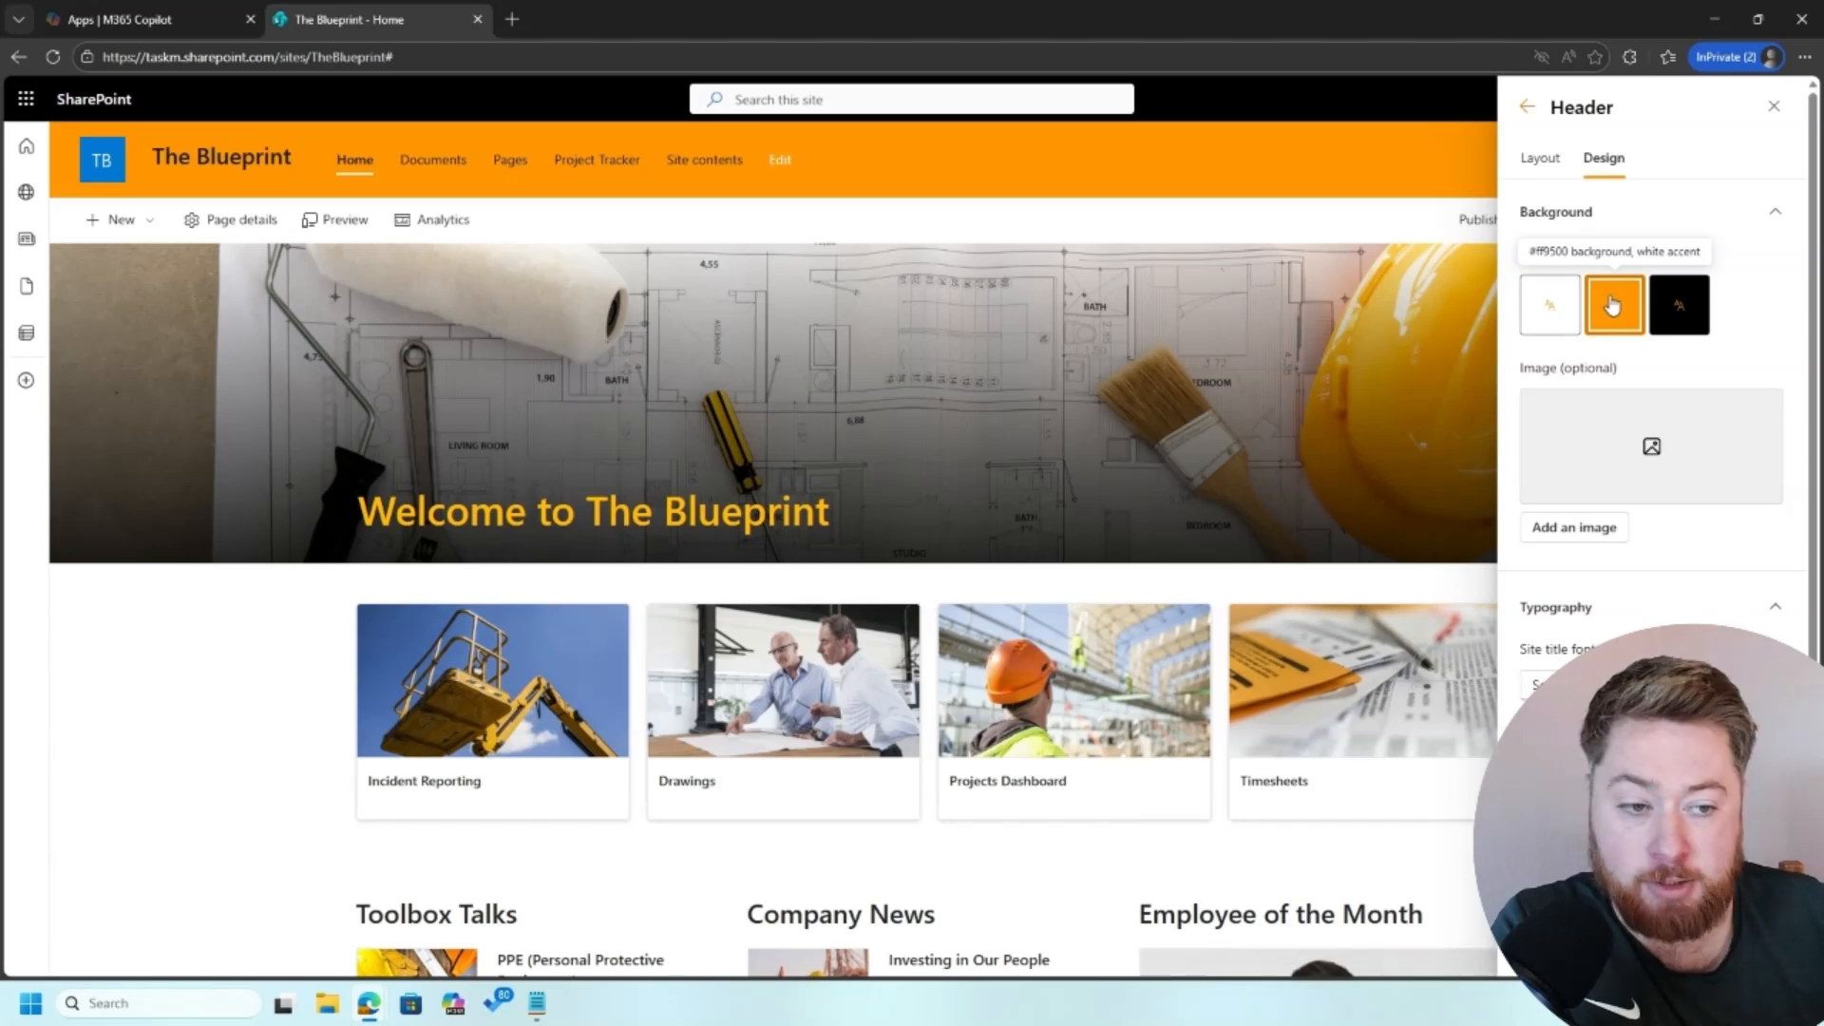
click(1679, 307)
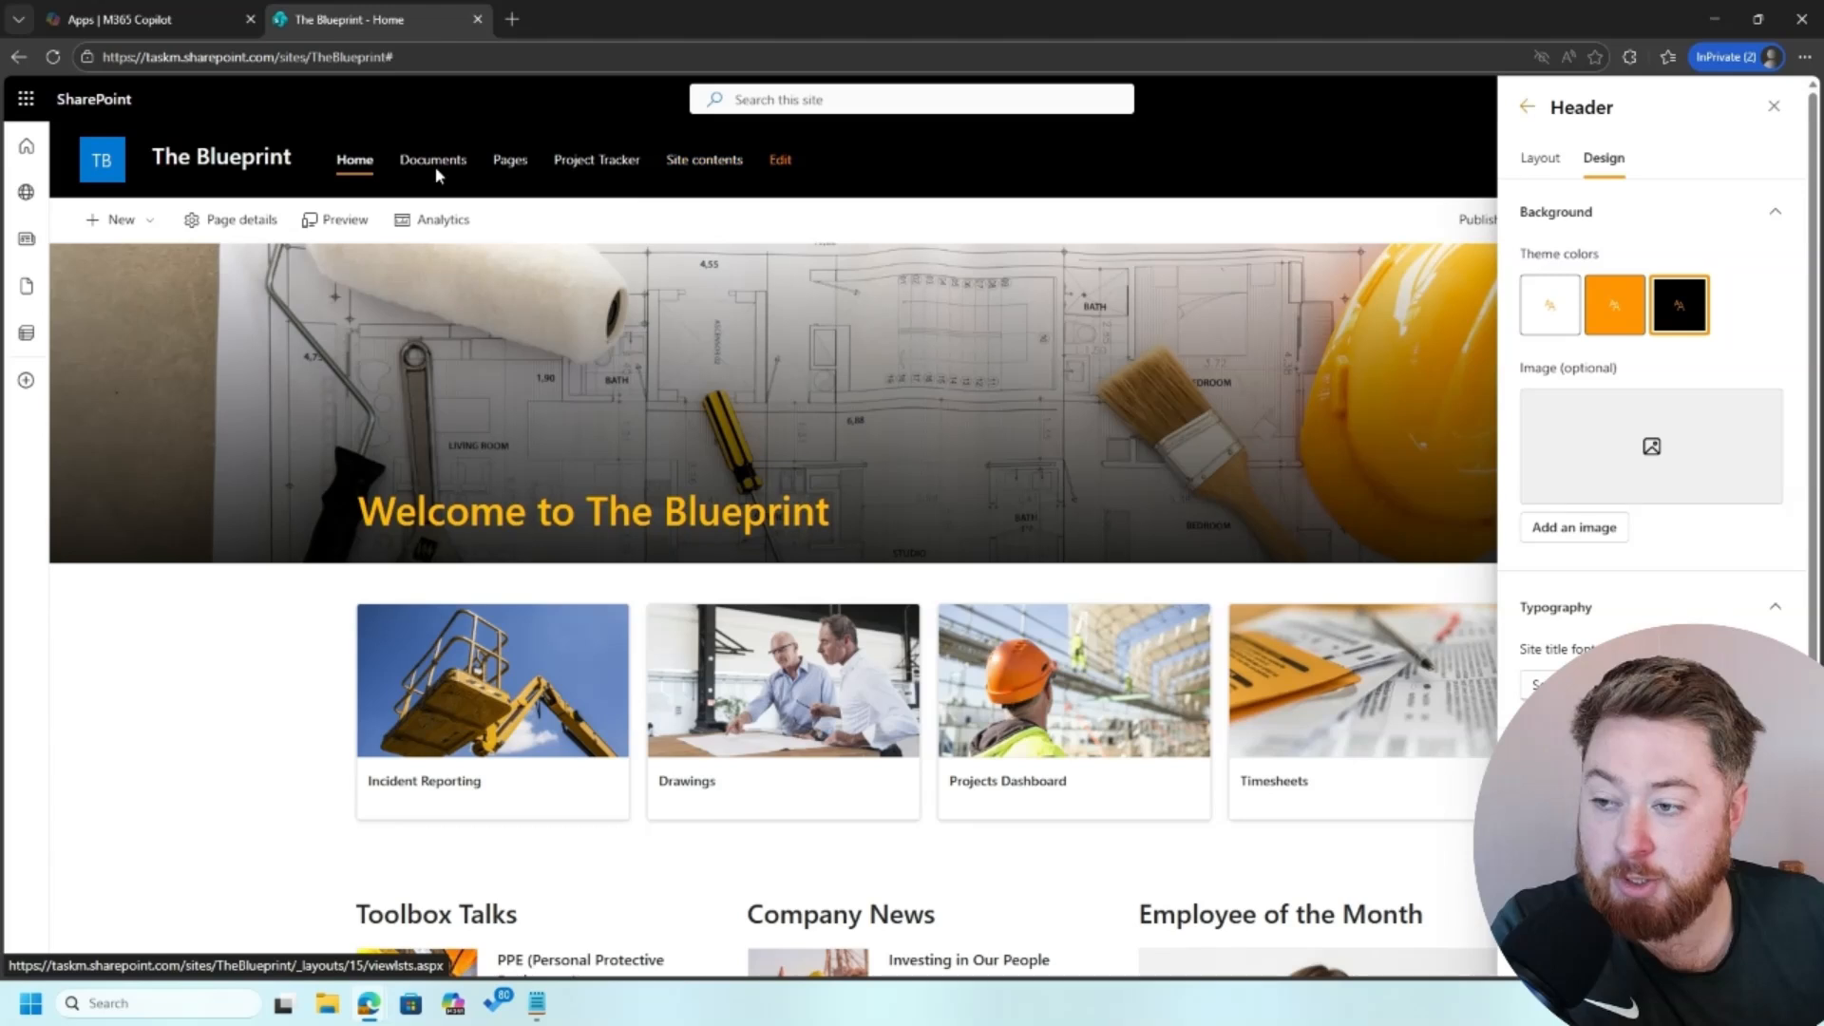
Step: Try the Extended and Standard header layouts against Compact, finishing on the Compact layout
click(1541, 161)
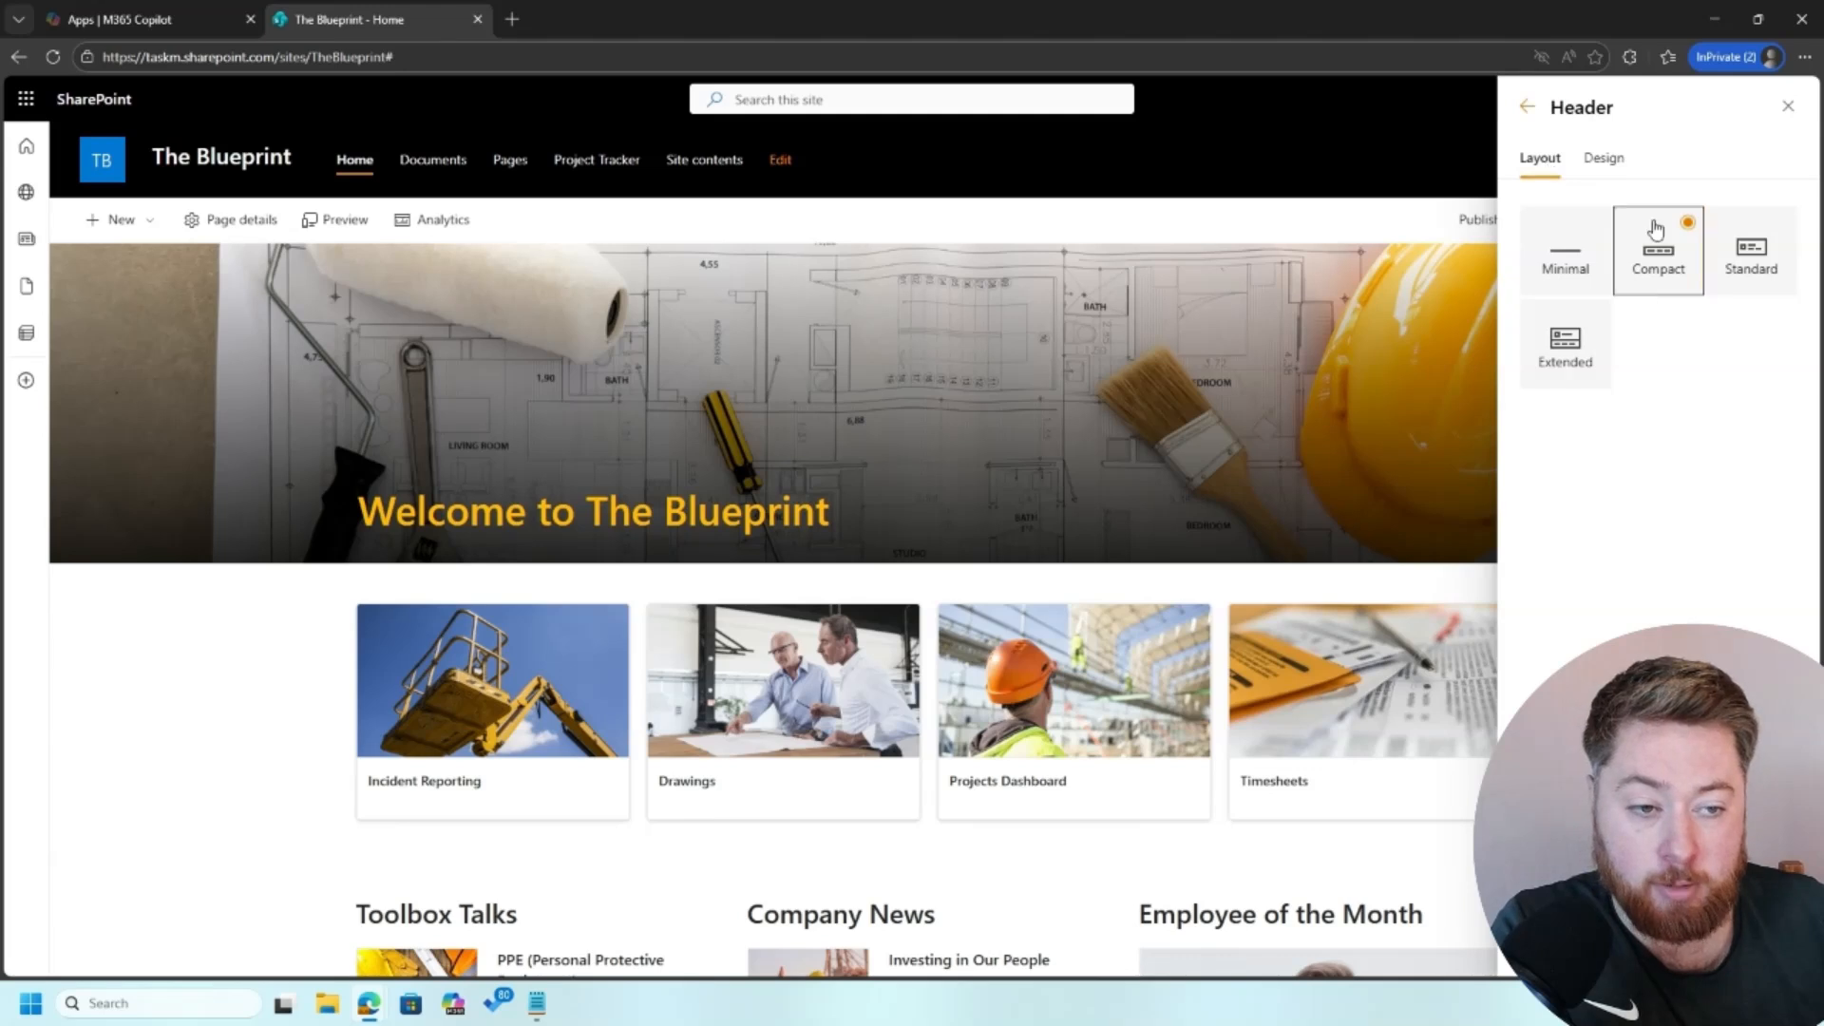
click(1587, 338)
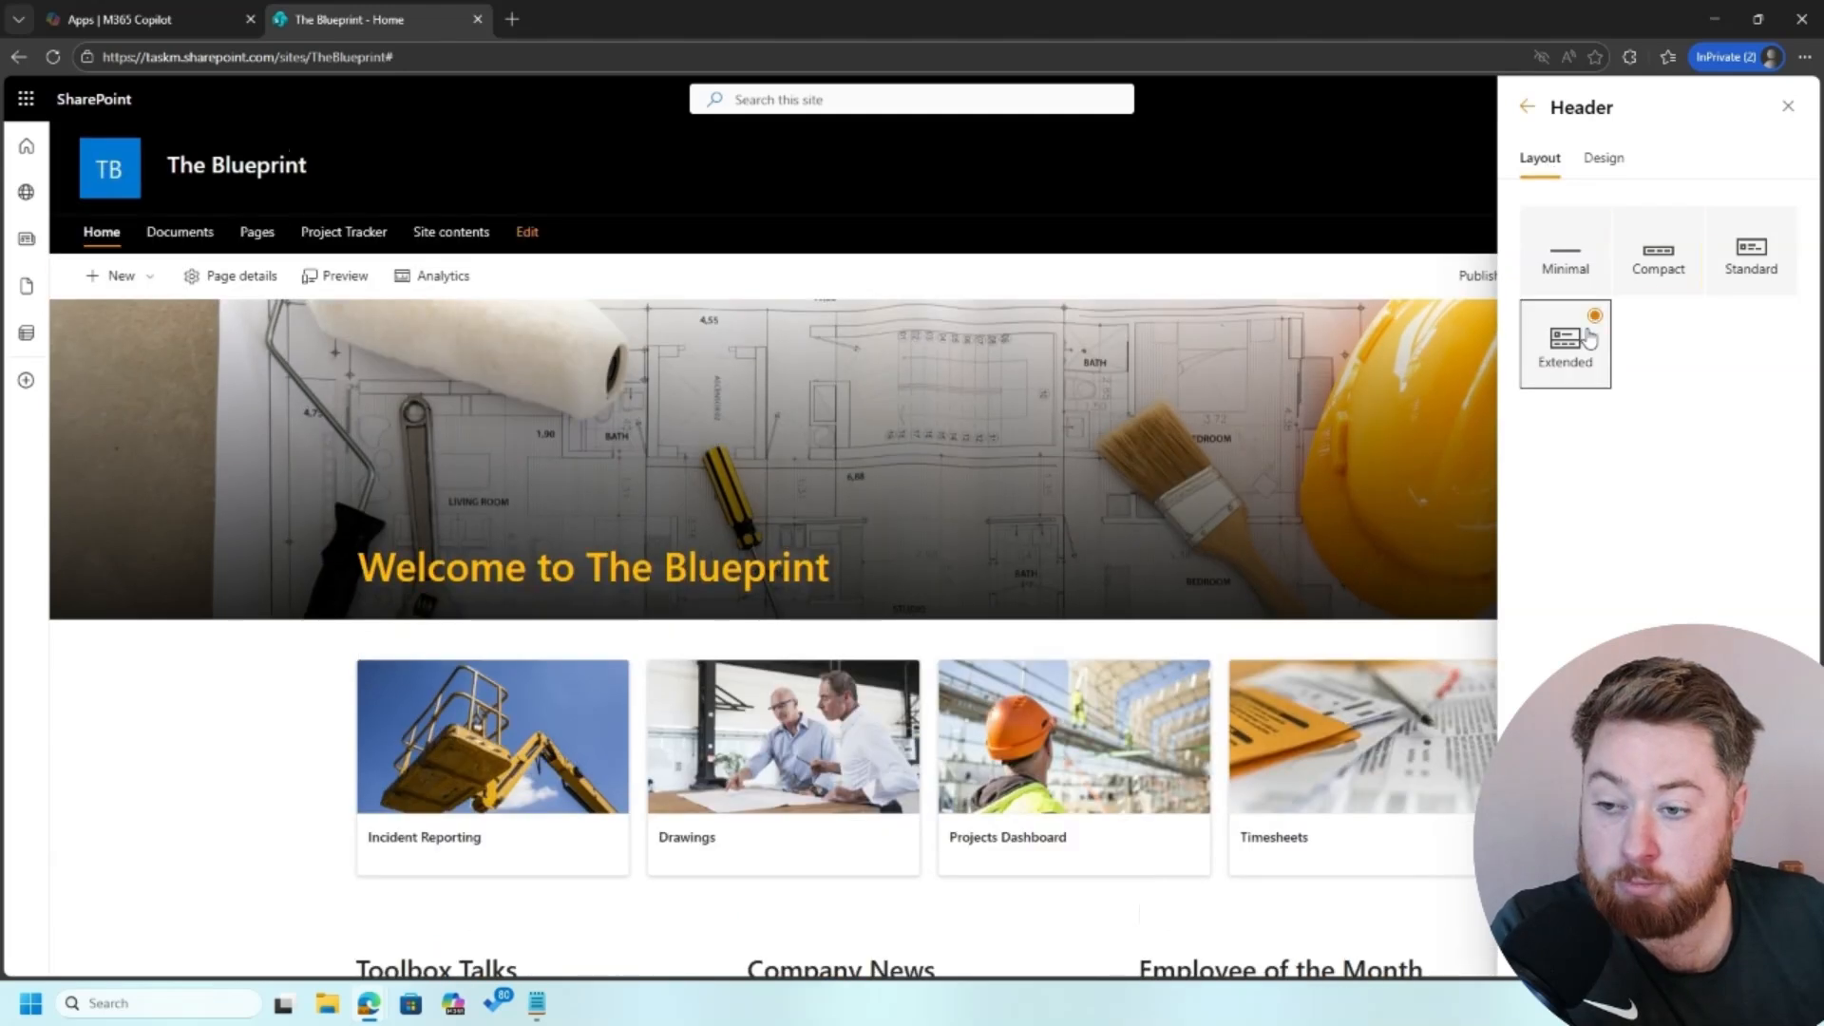
click(1674, 276)
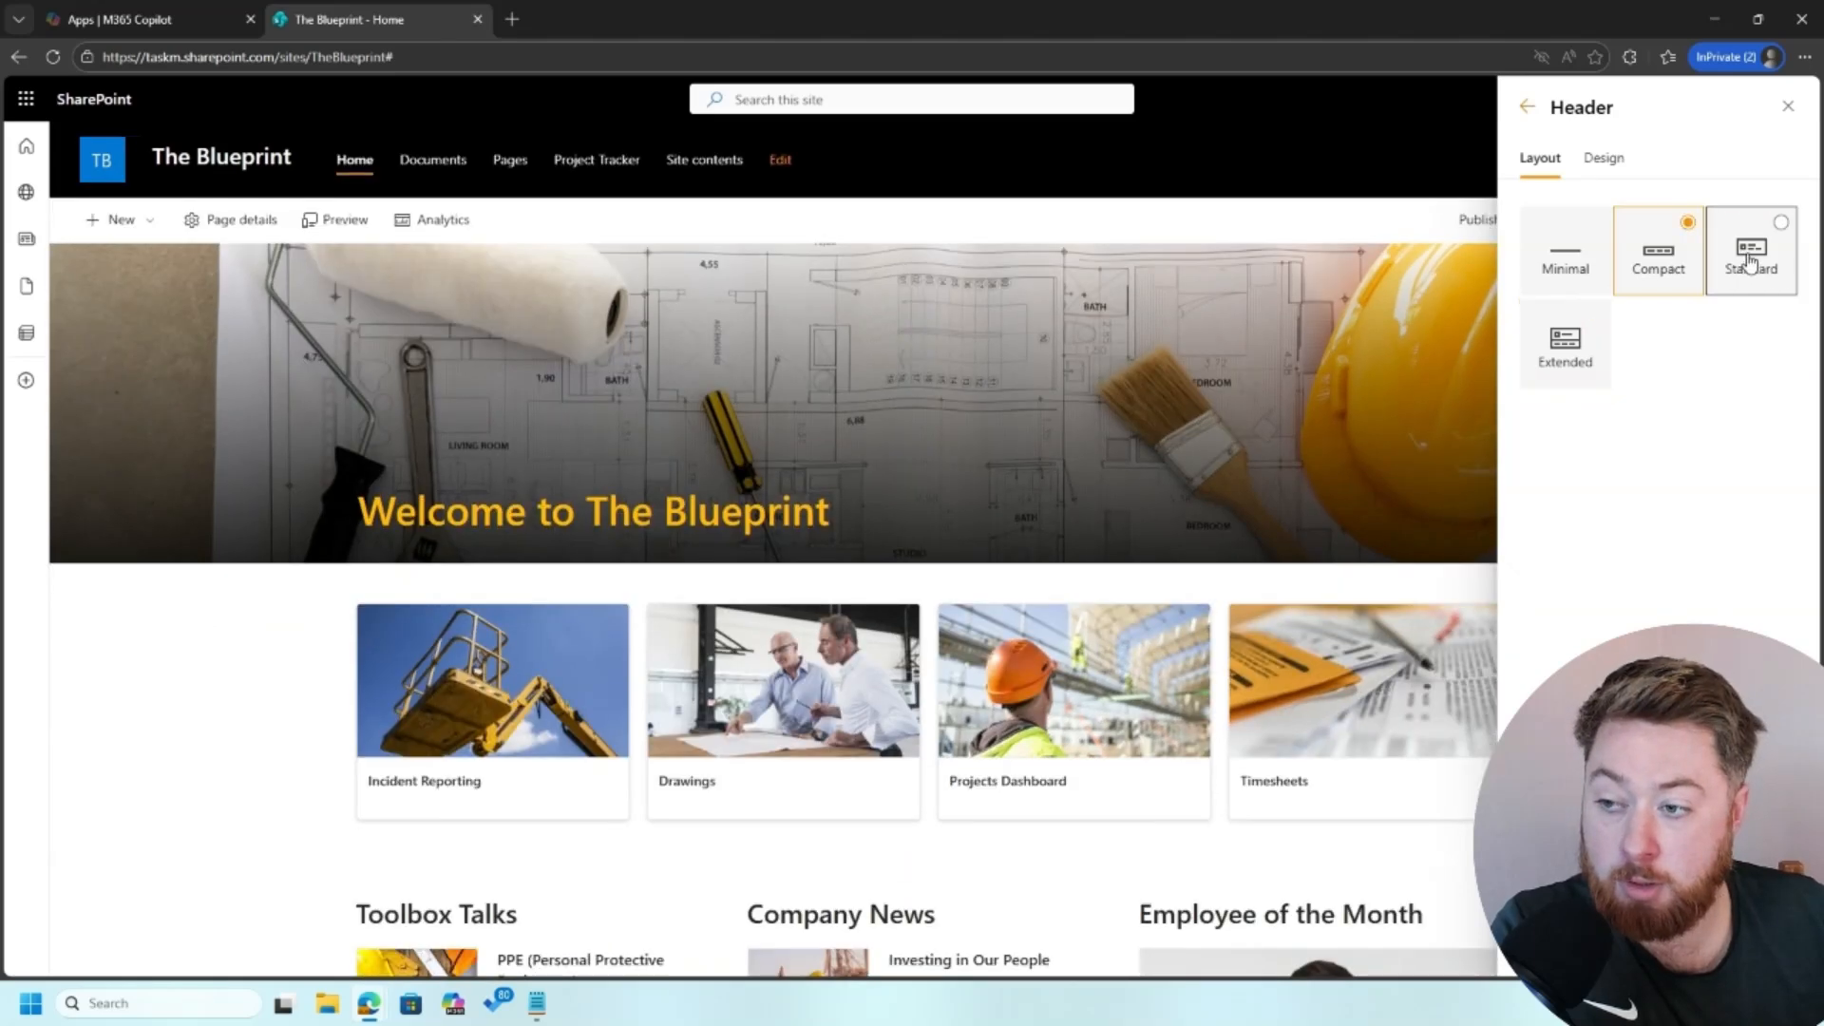
click(1751, 263)
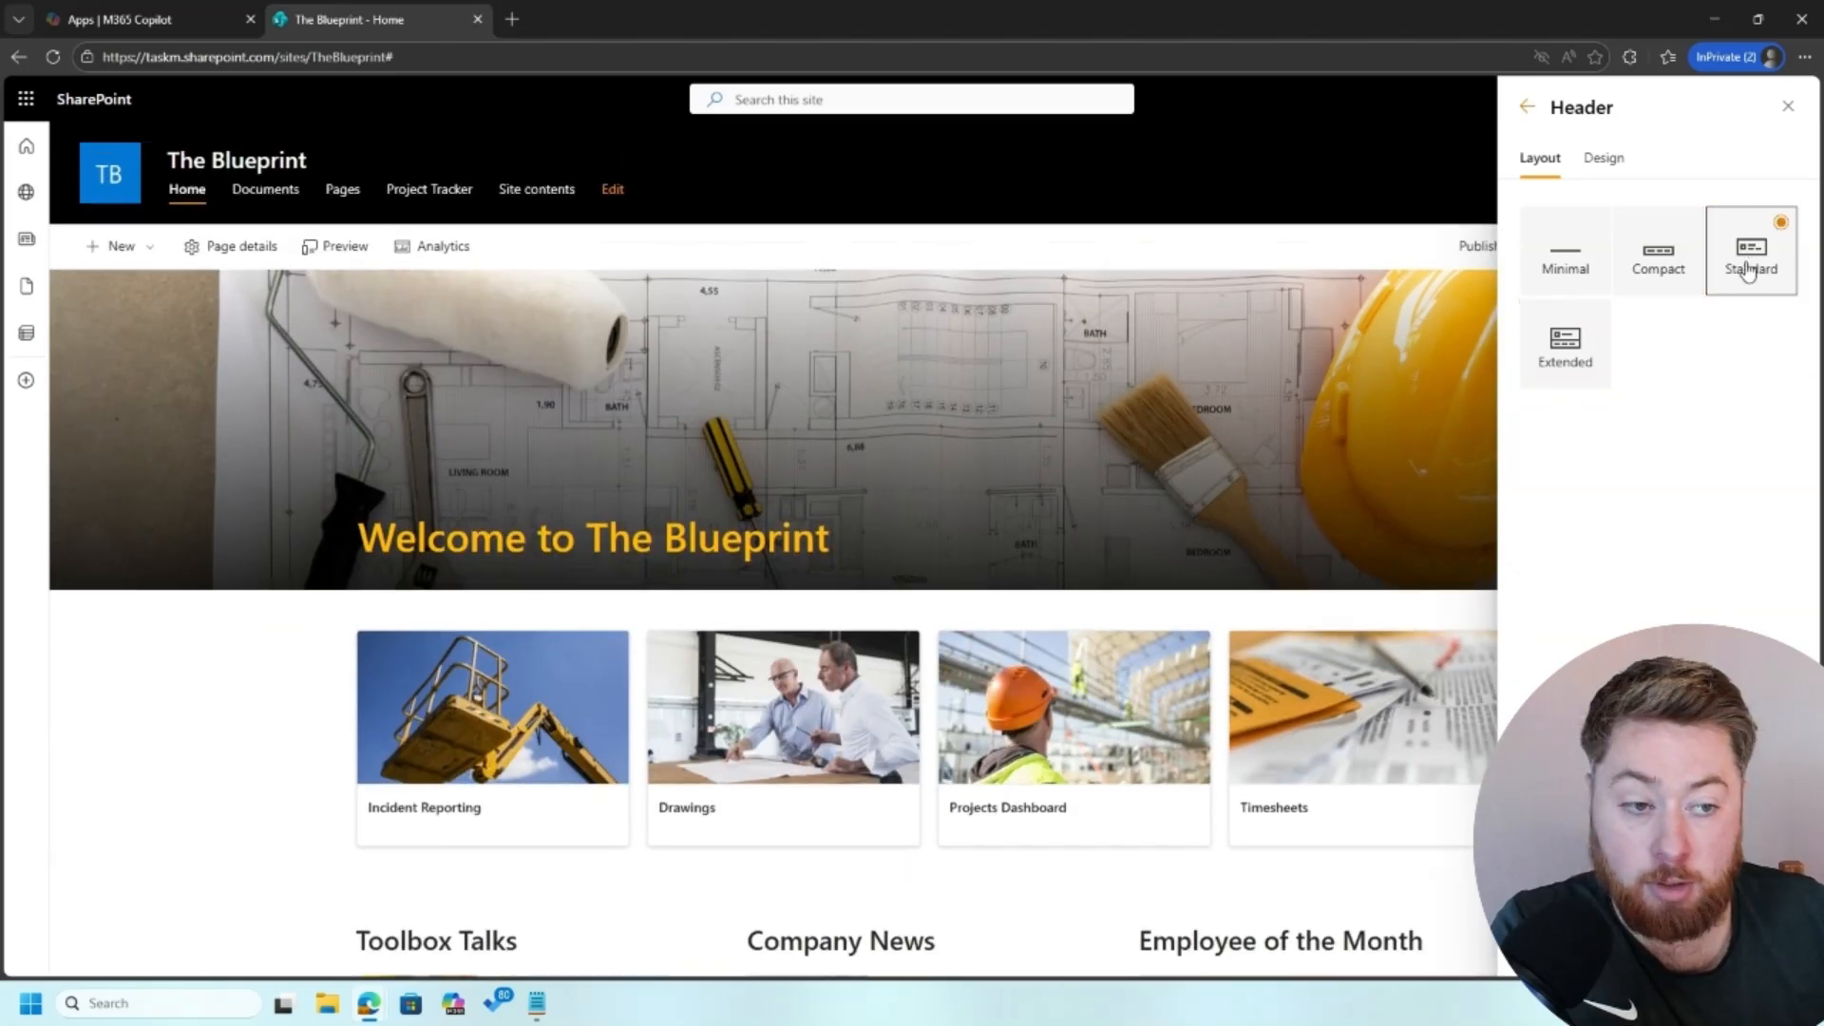
click(1689, 261)
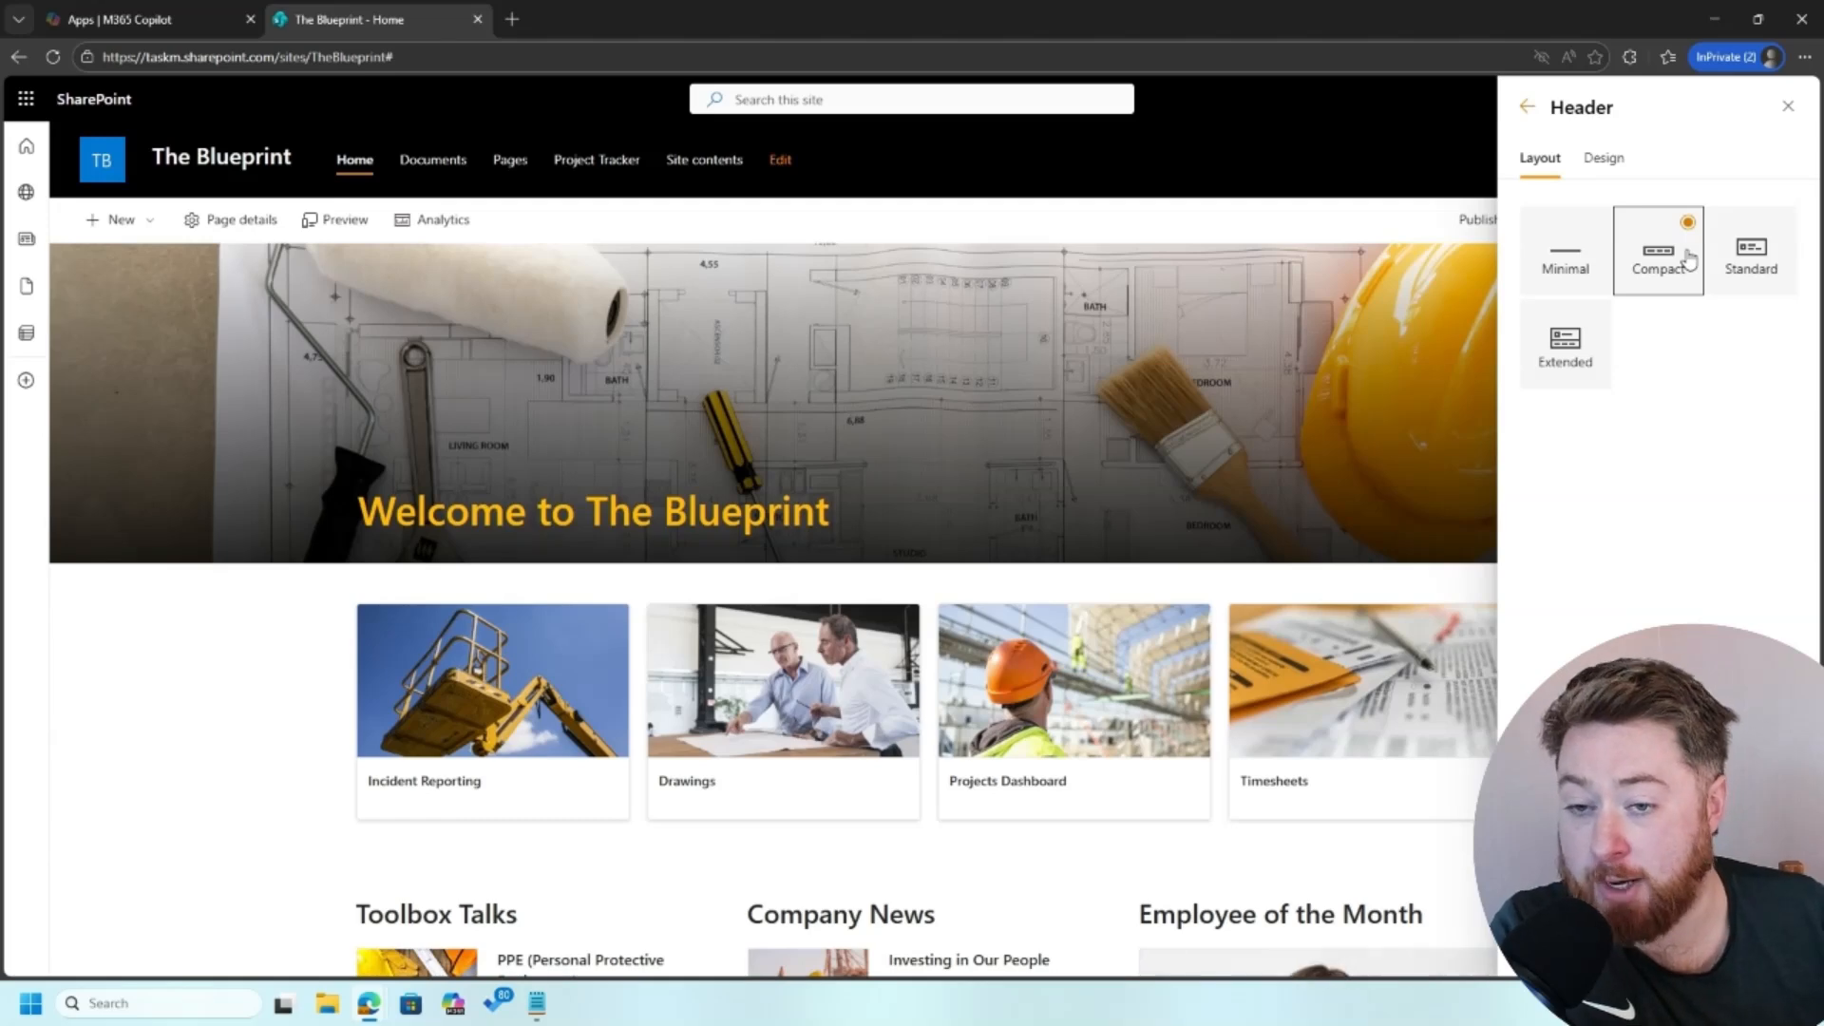
click(1597, 356)
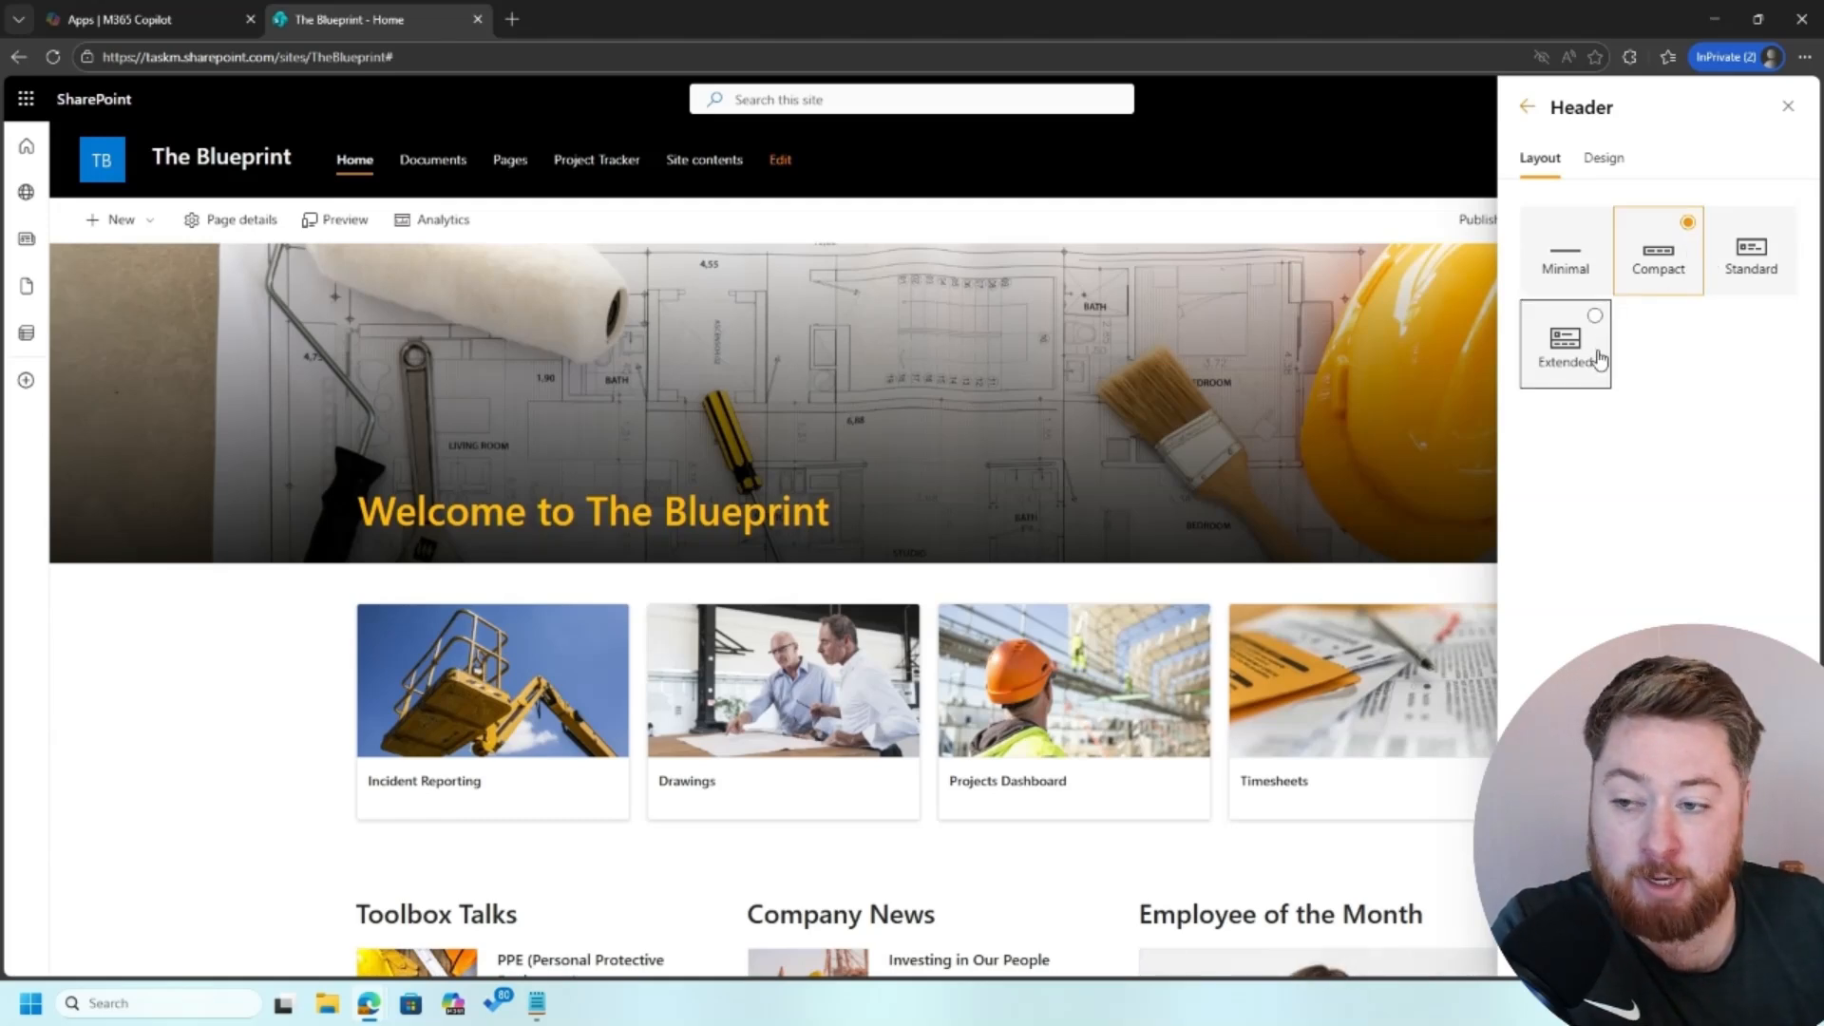
click(1654, 278)
click(1725, 269)
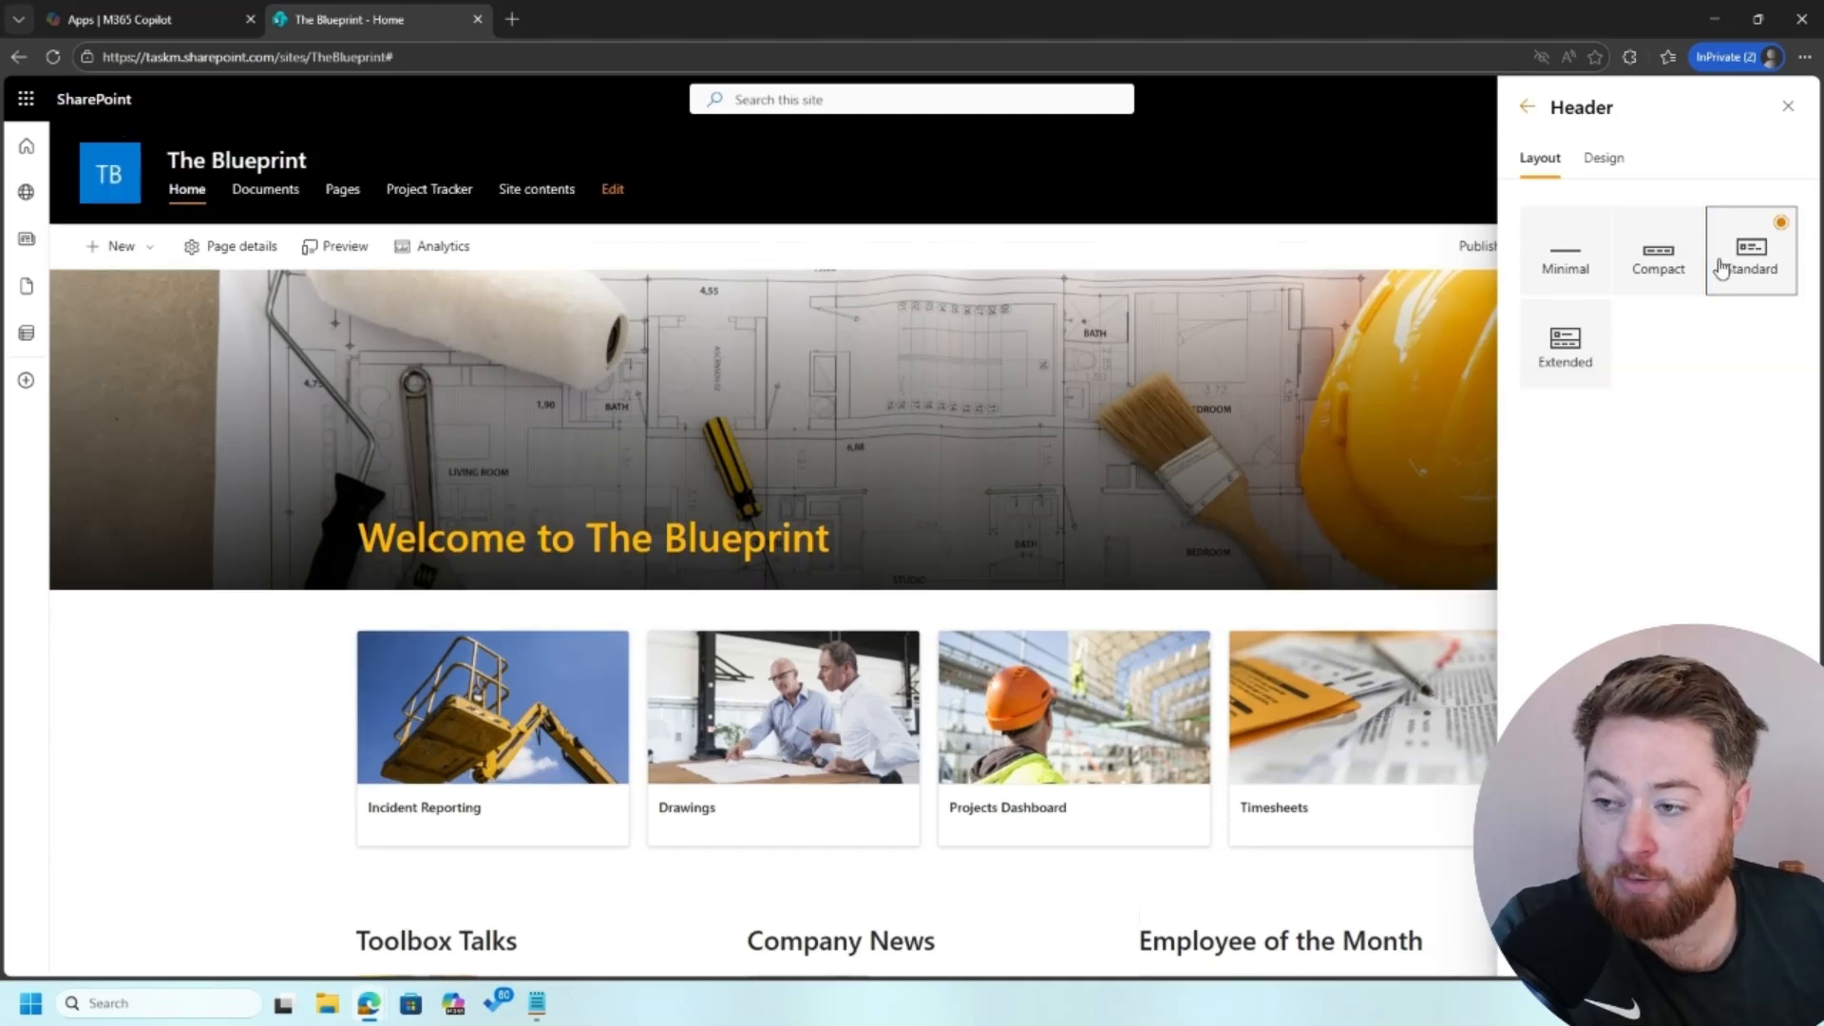
click(1658, 273)
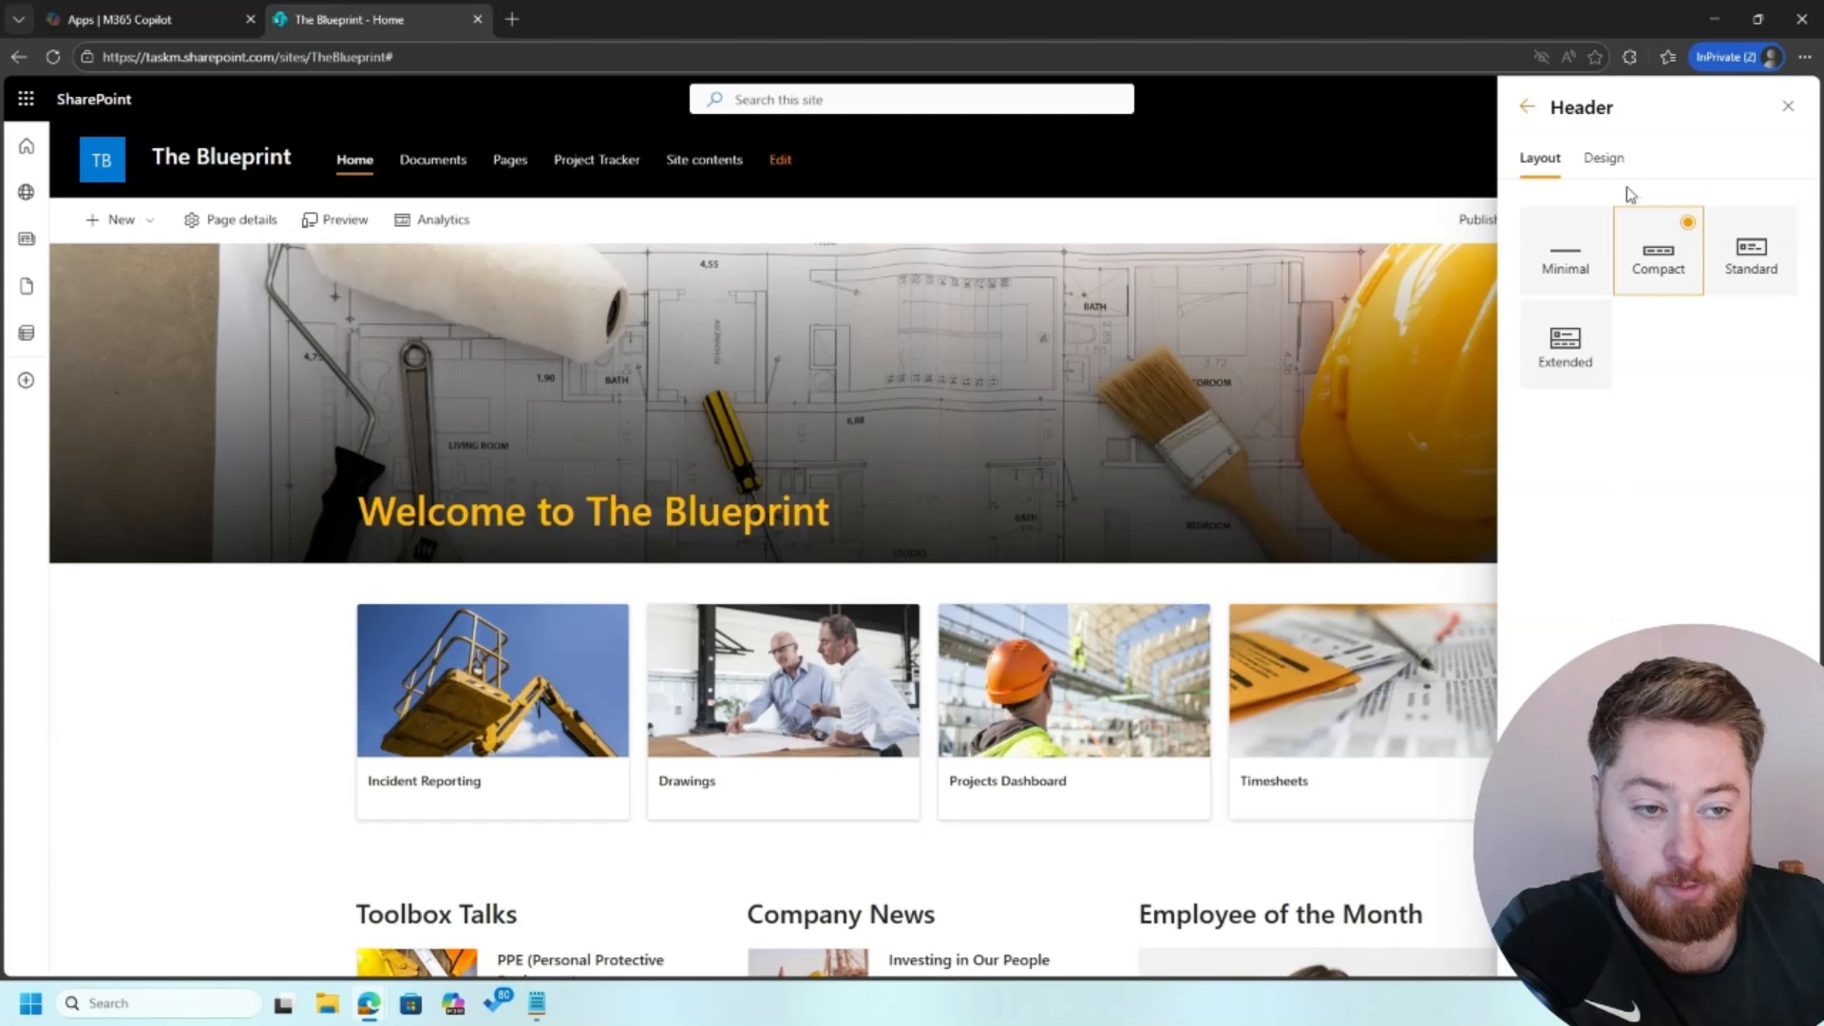
Step: Replace the header's site logo thumbnail with the blueprint icon, save the header changes and close the settings
click(1619, 163)
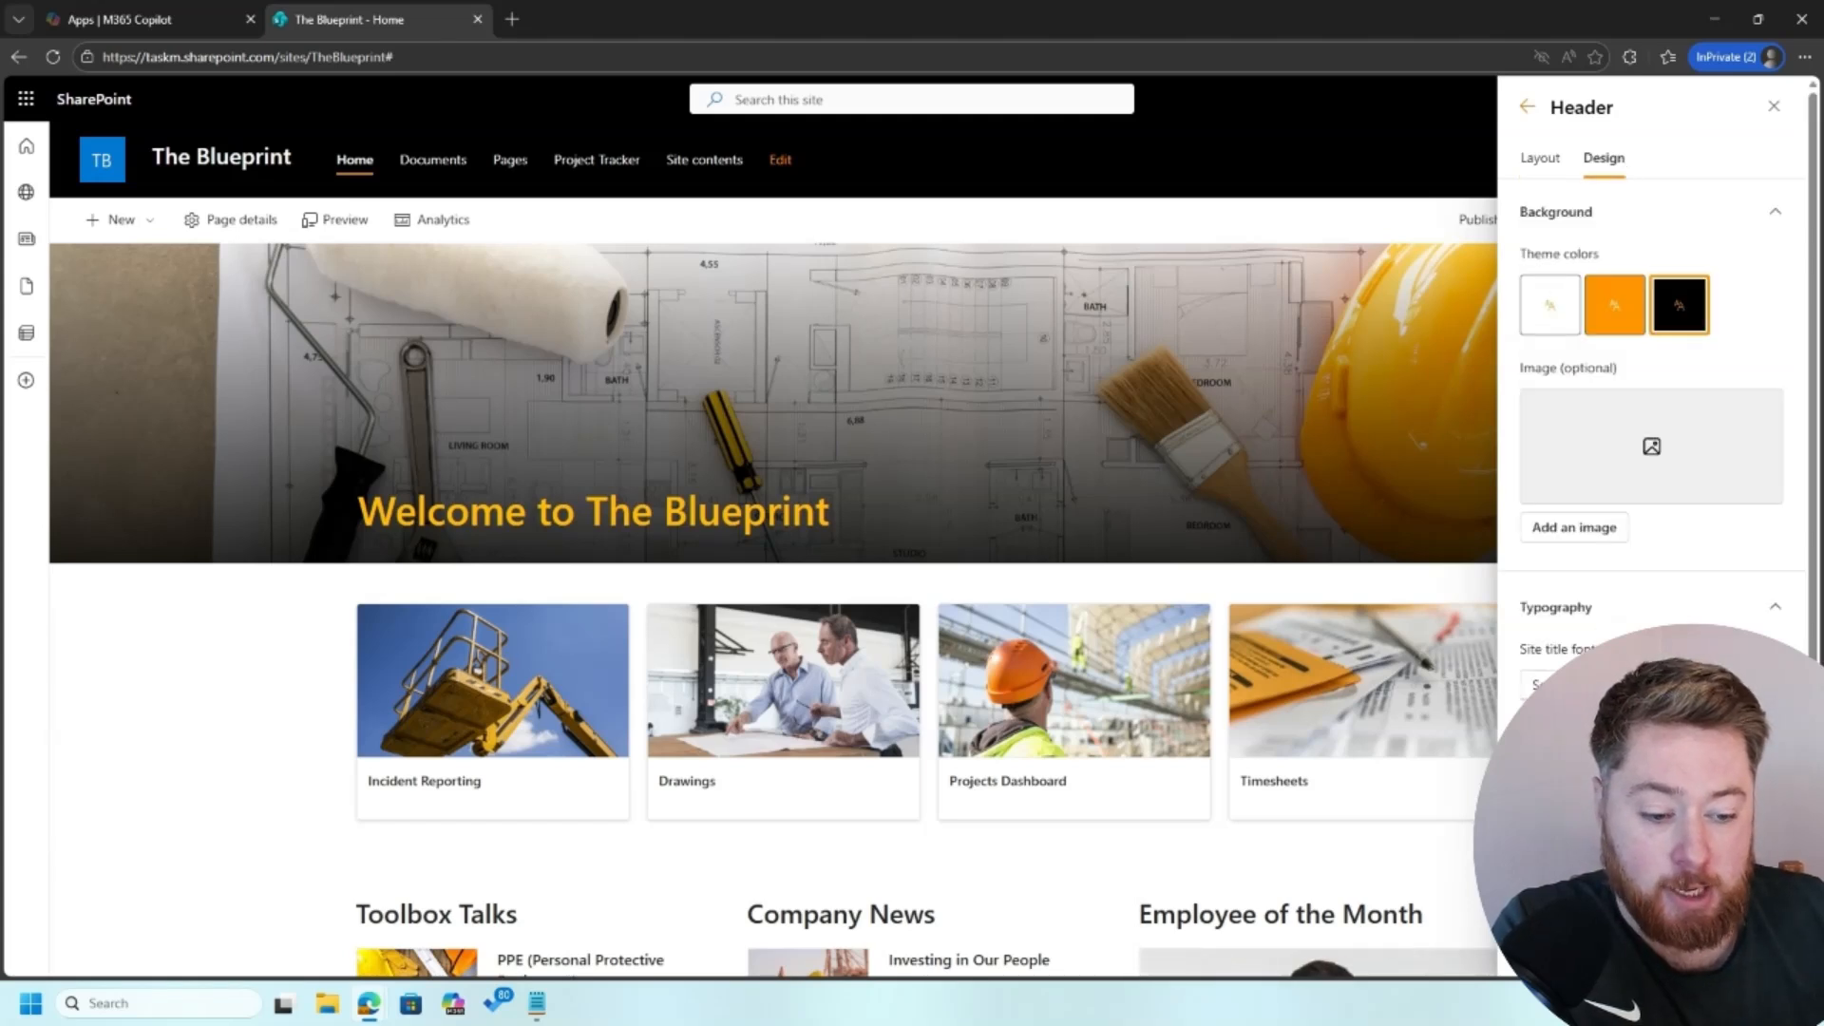
scroll(1653, 380, down, 3)
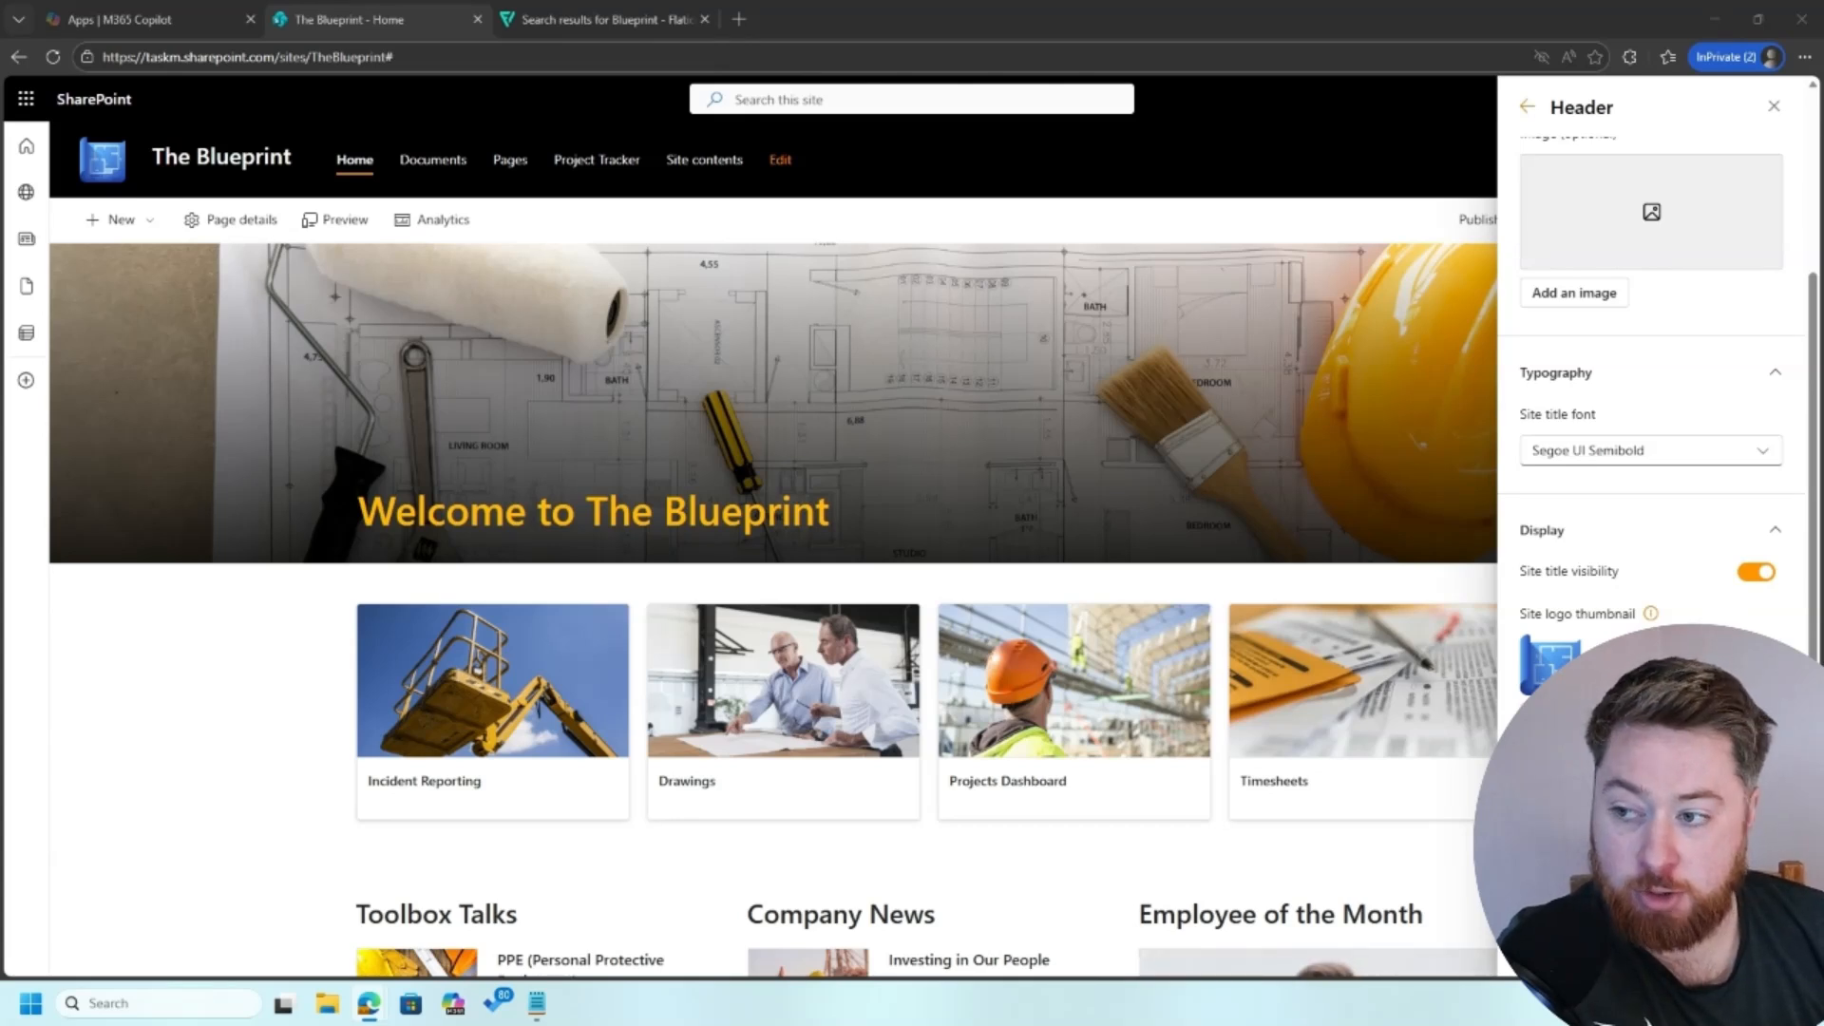
click(1557, 944)
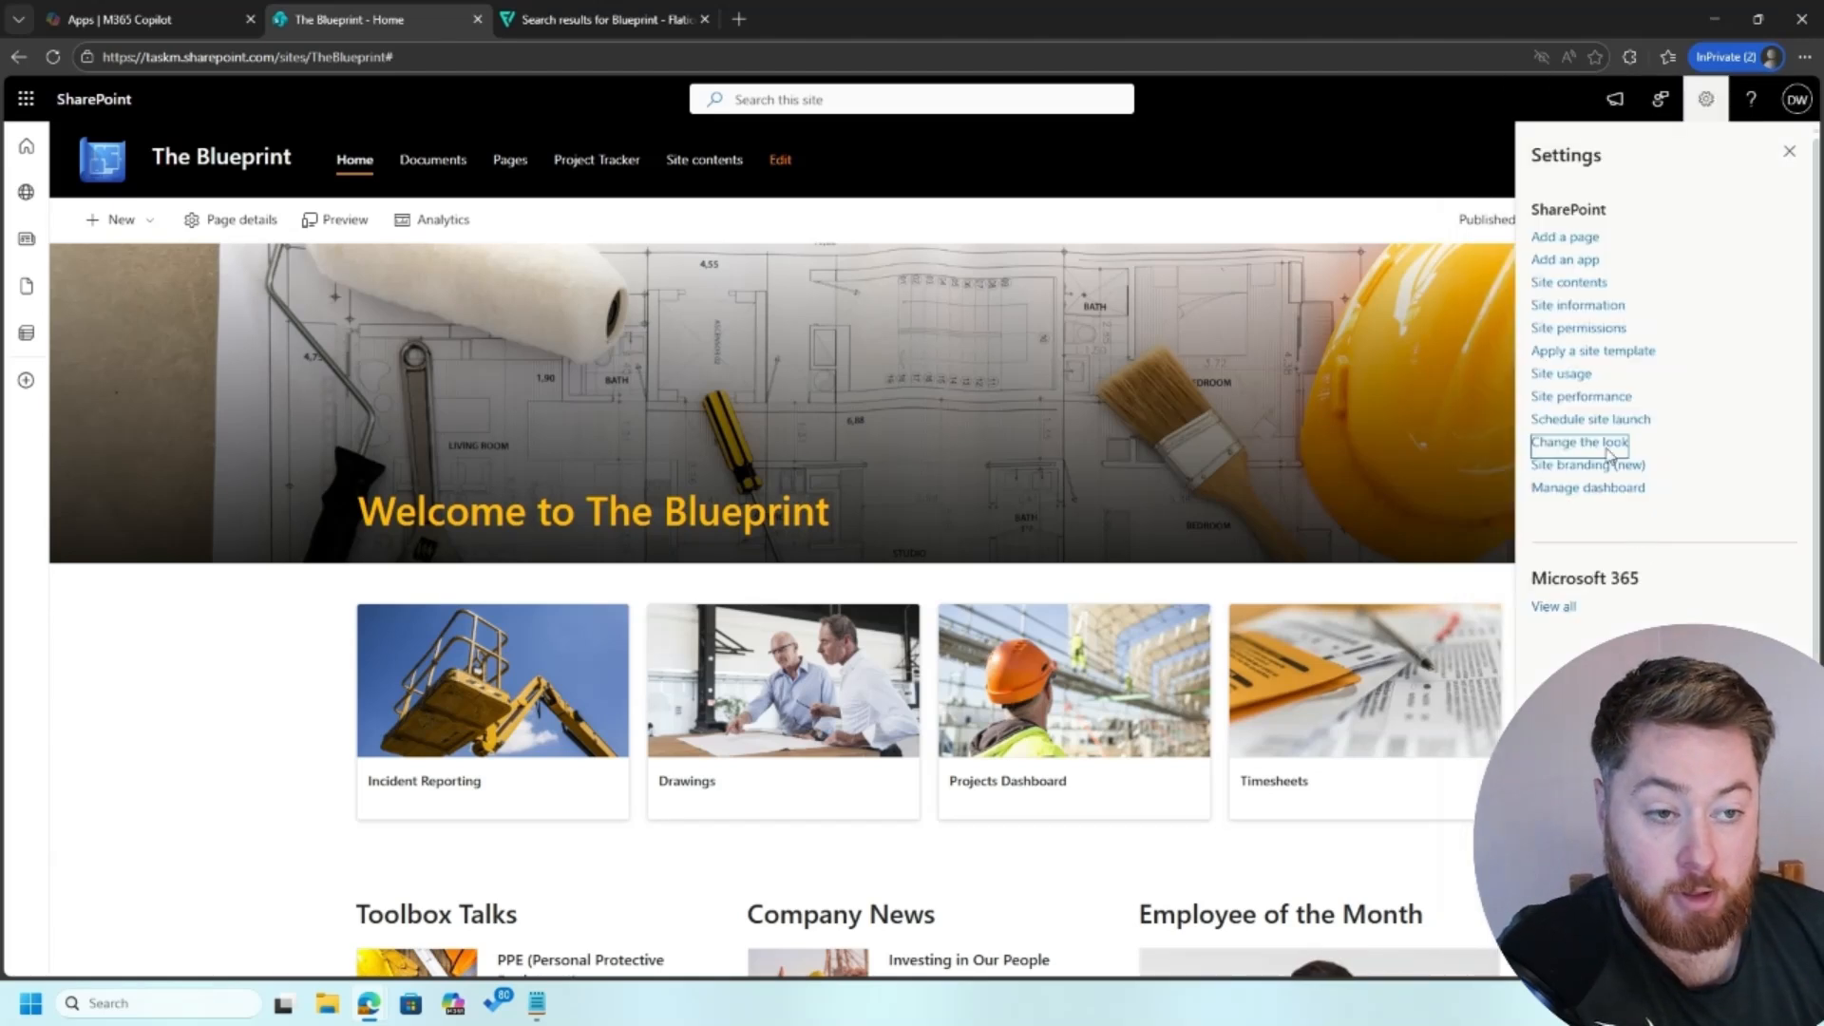
click(1790, 151)
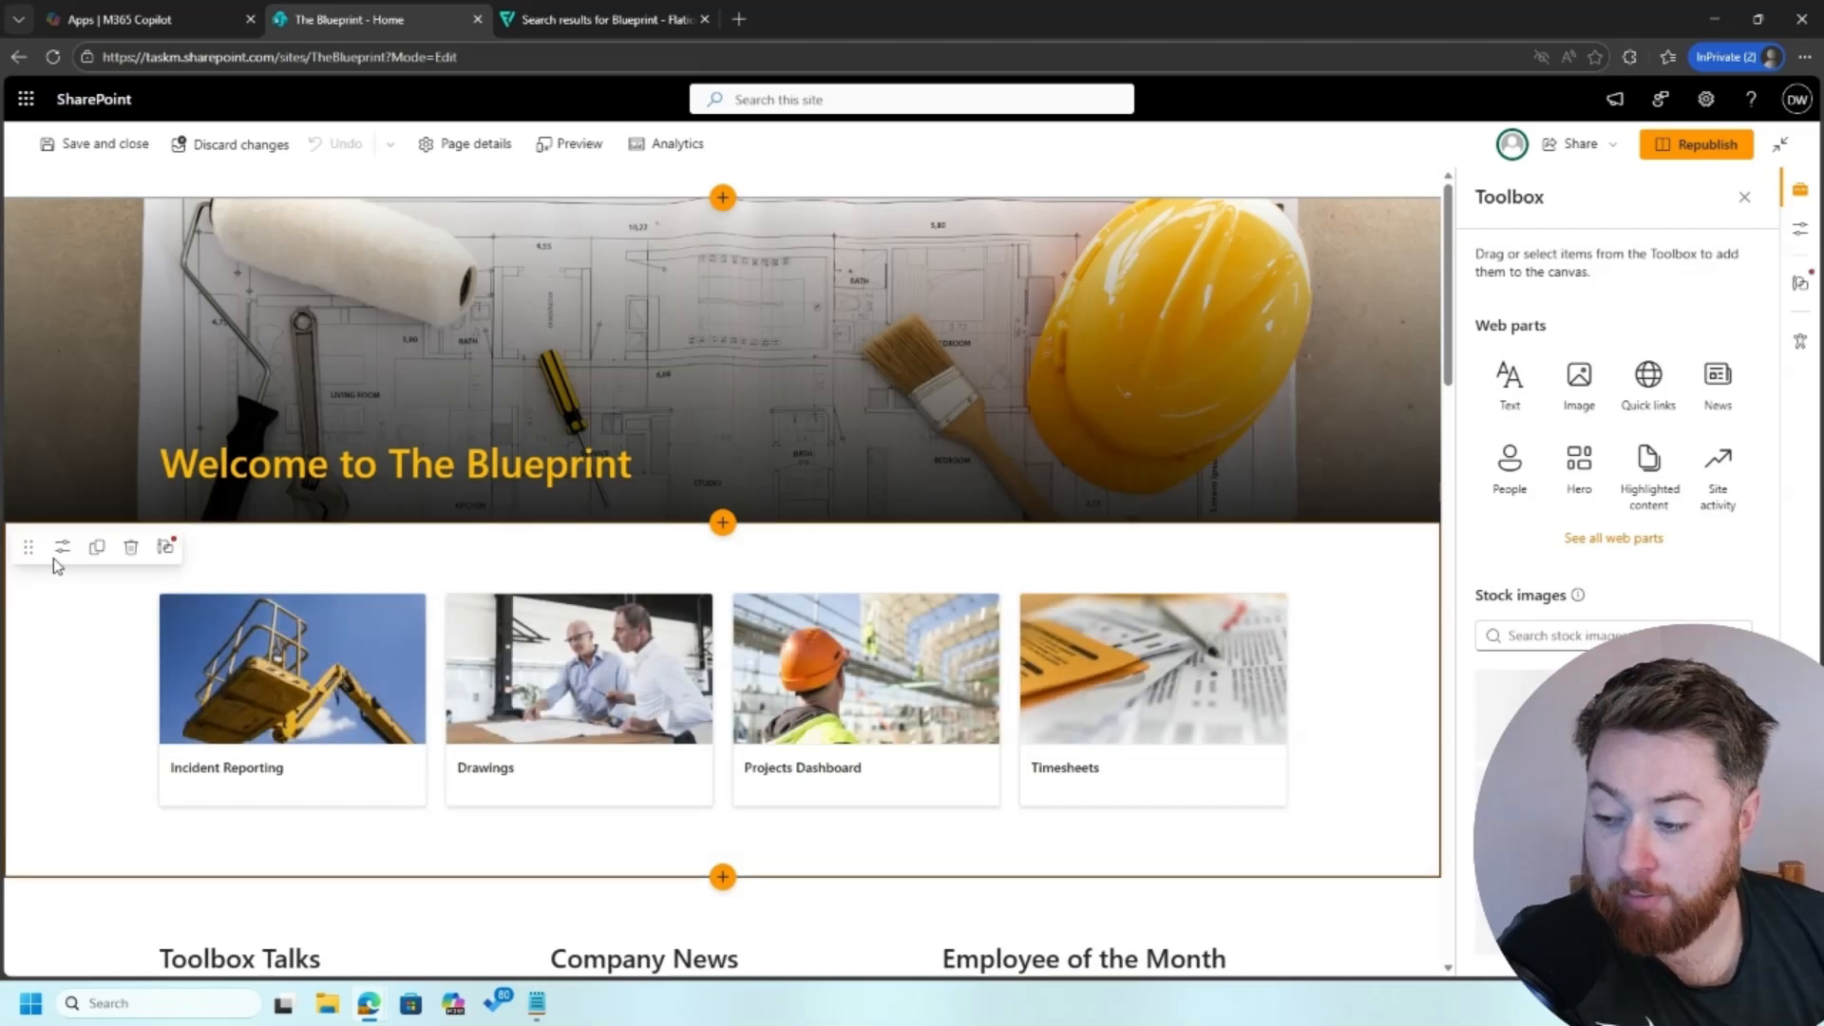
Step: In page edit mode, give the quick links section below the banner the #000000 background with #FF9500 accent
click(62, 548)
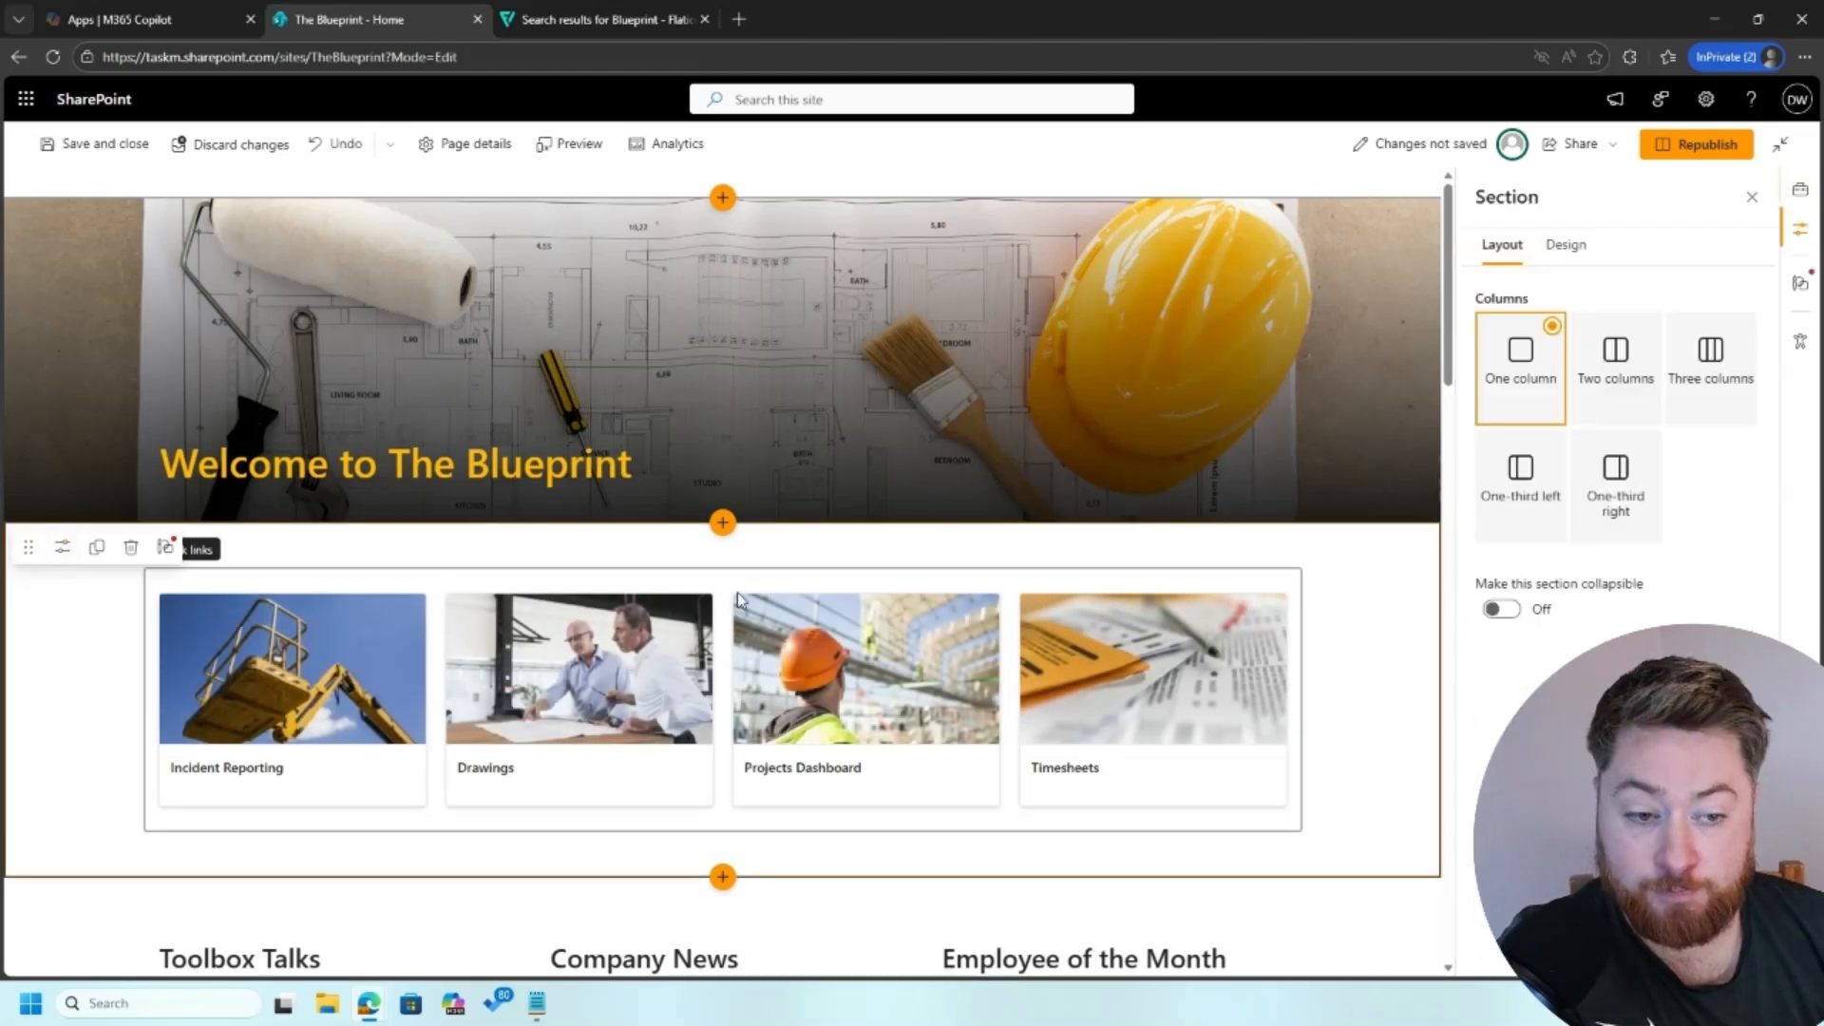
click(1563, 245)
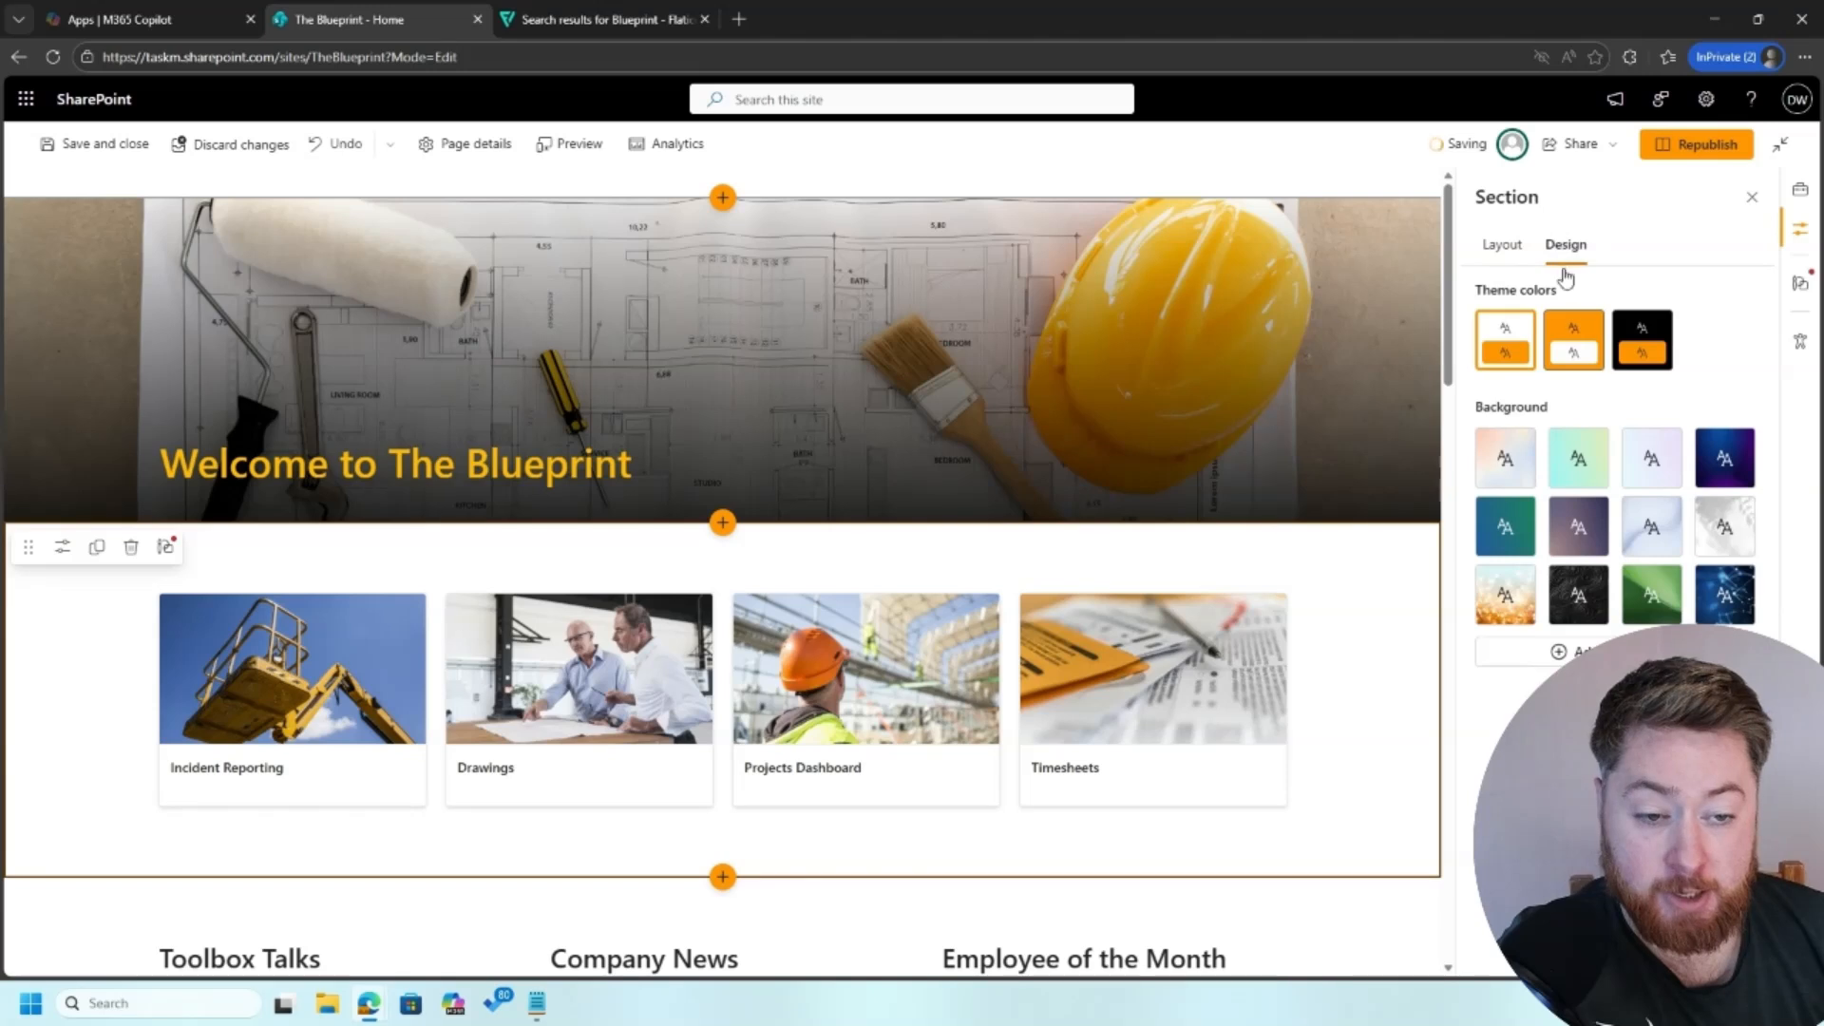
click(1581, 340)
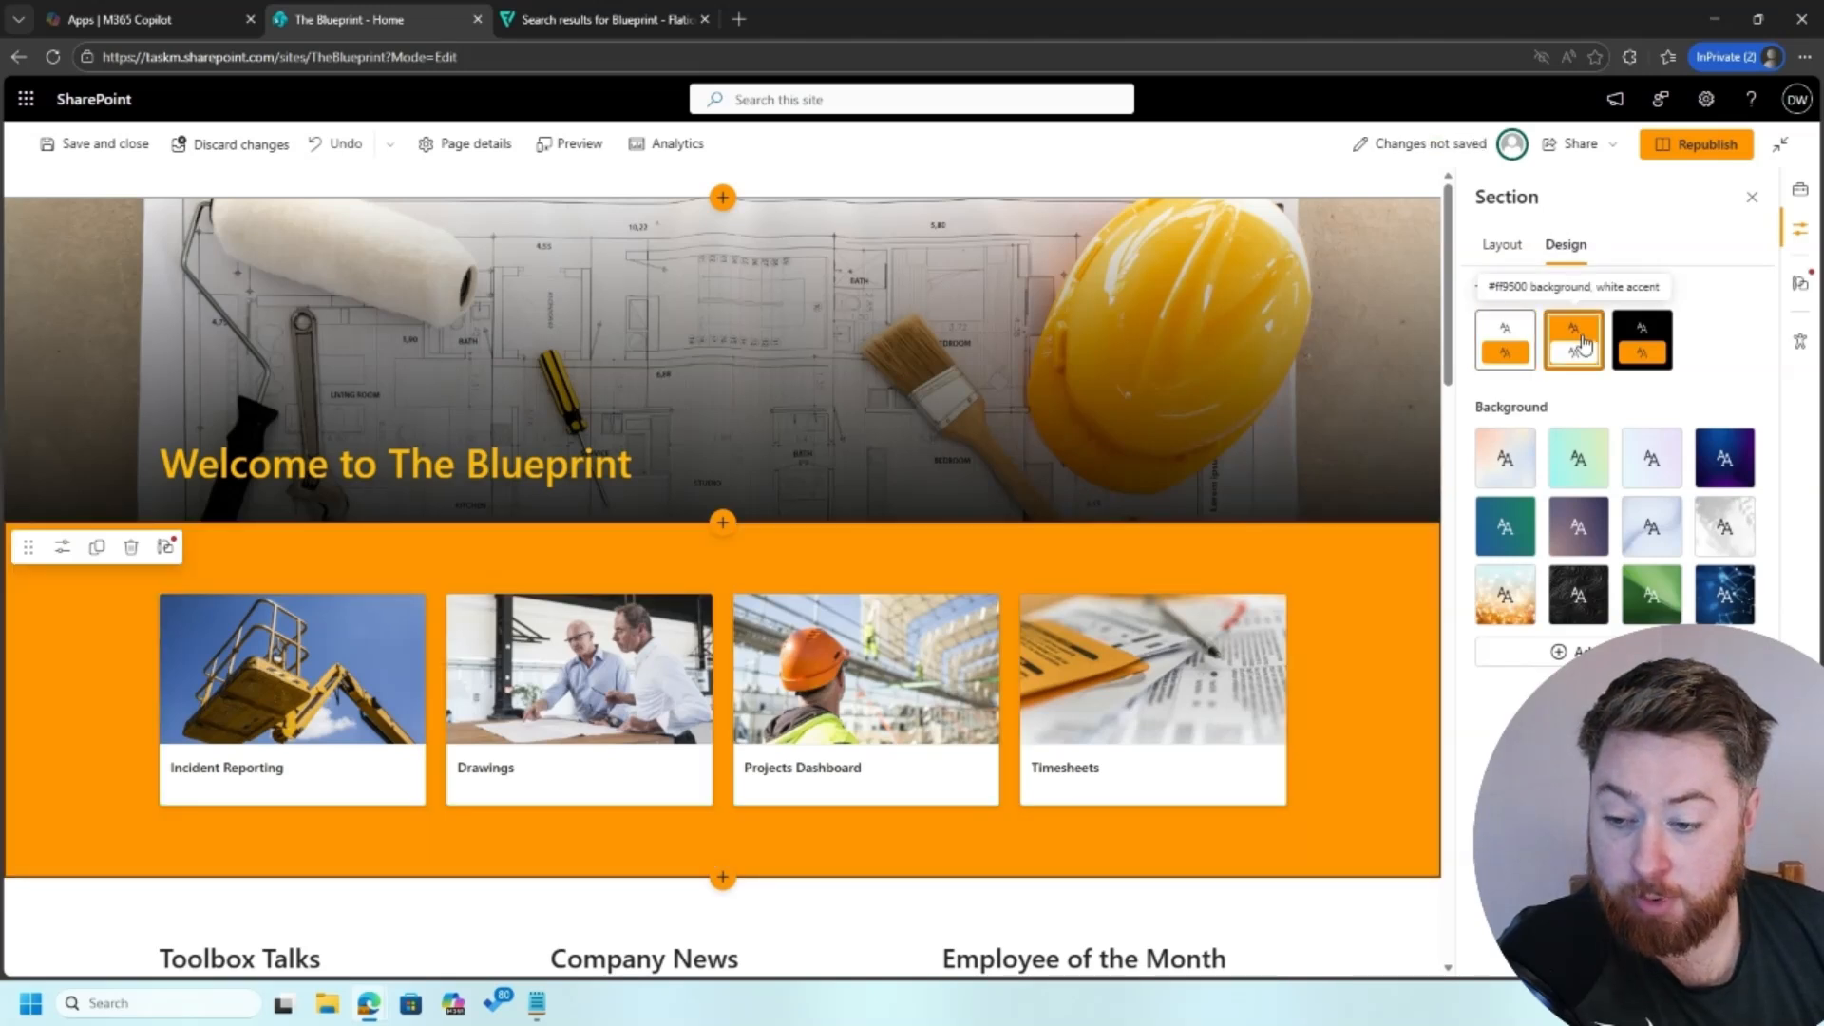
click(1642, 333)
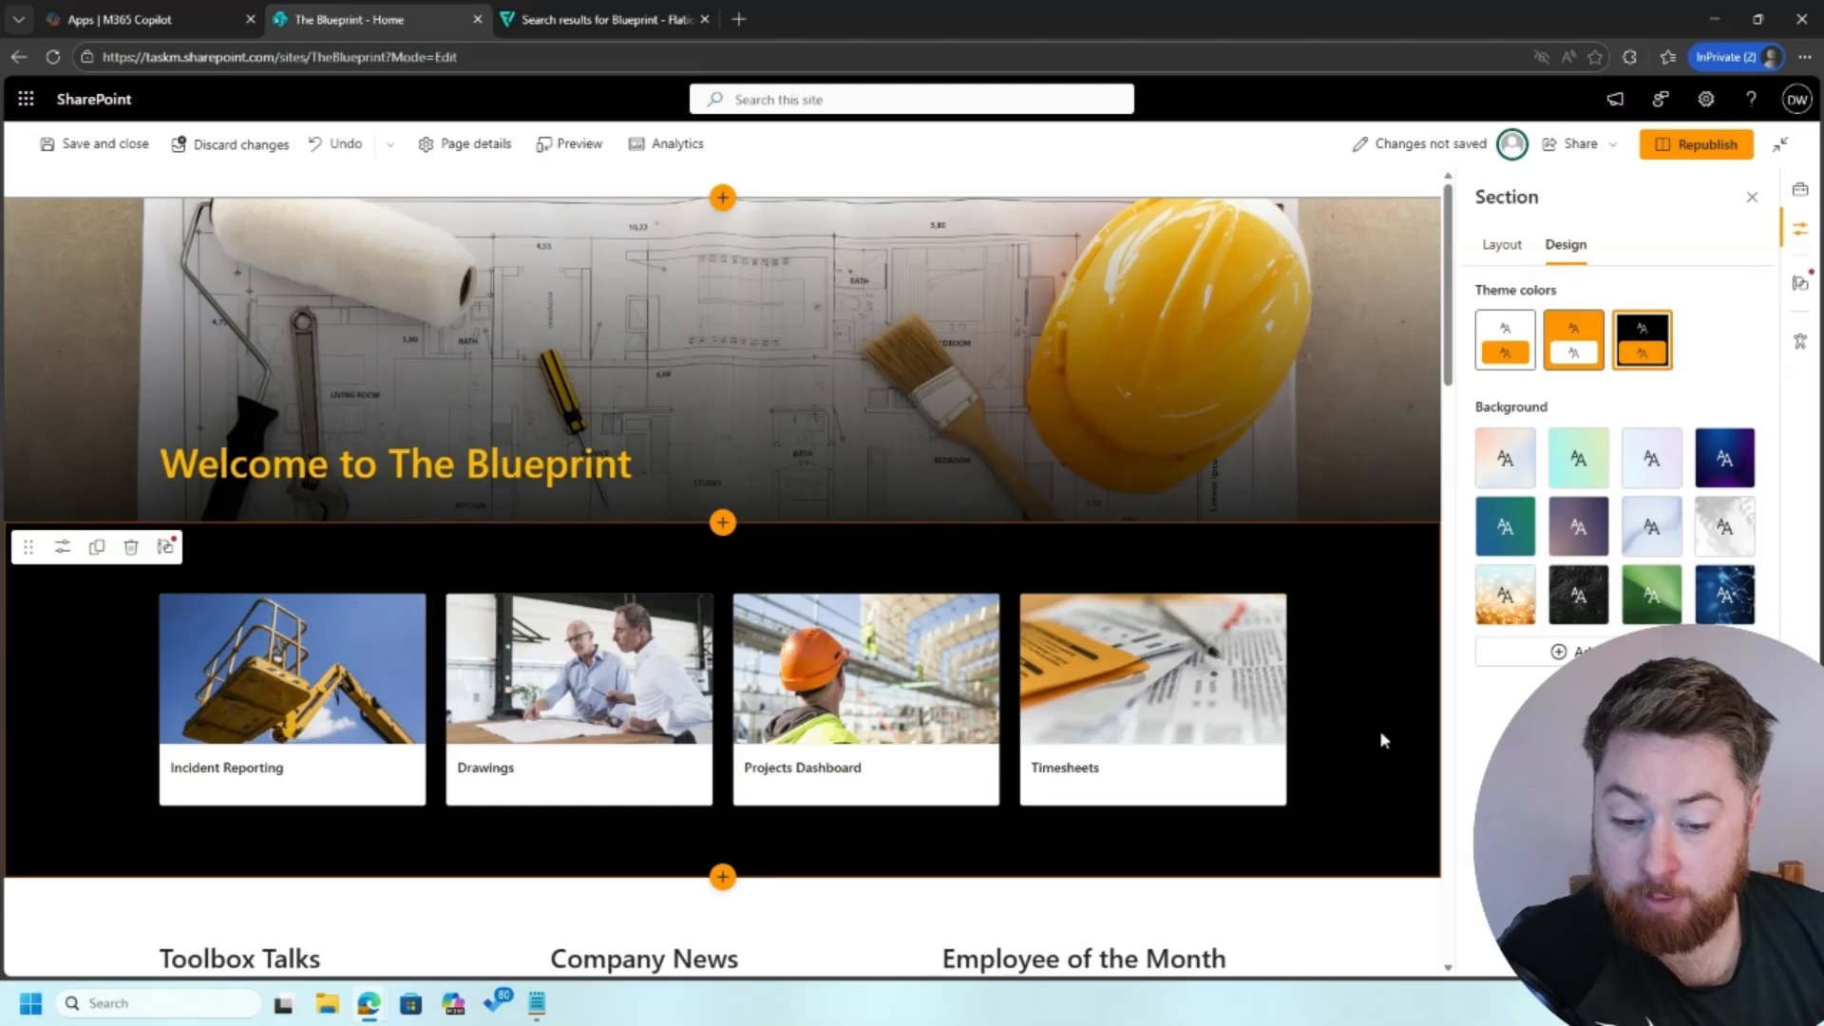
Step: Try the orange and black theme backgrounds on the Toolbox Talks, Company News and Employee of the Month section, returning it to white
scroll(1361, 701, down, 2)
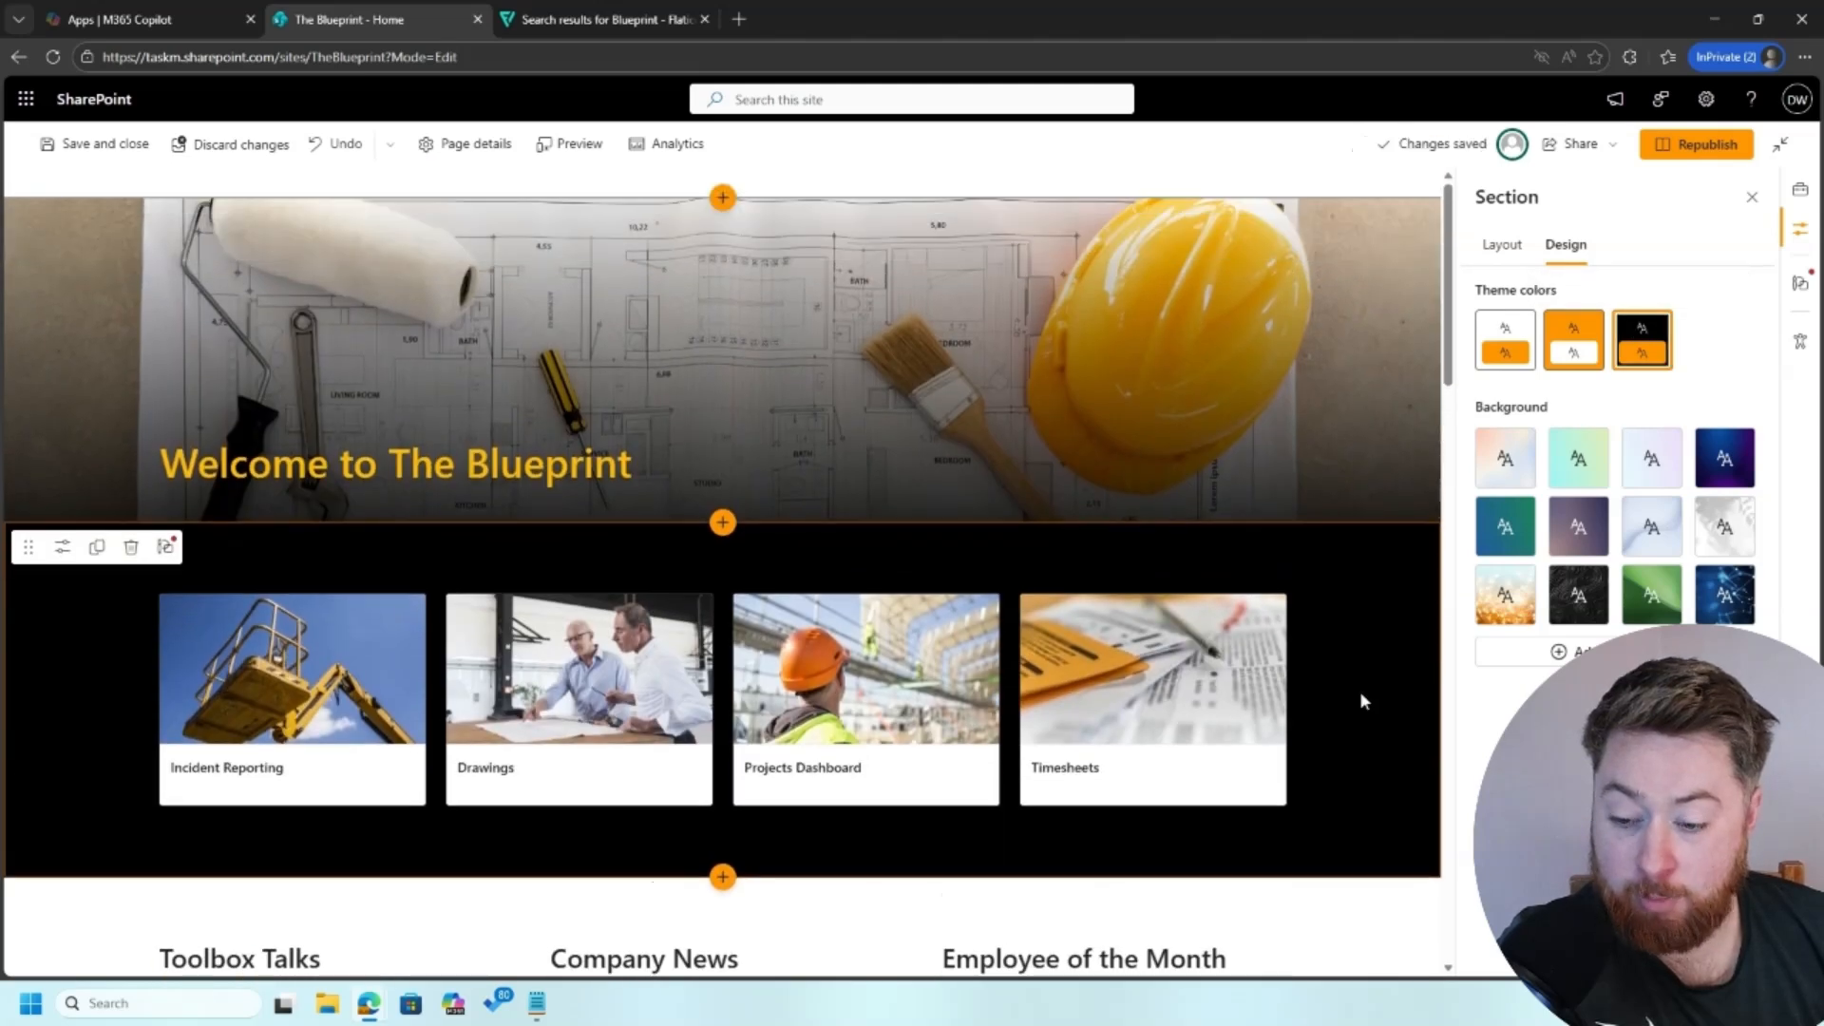
scroll(1361, 701, down, 2)
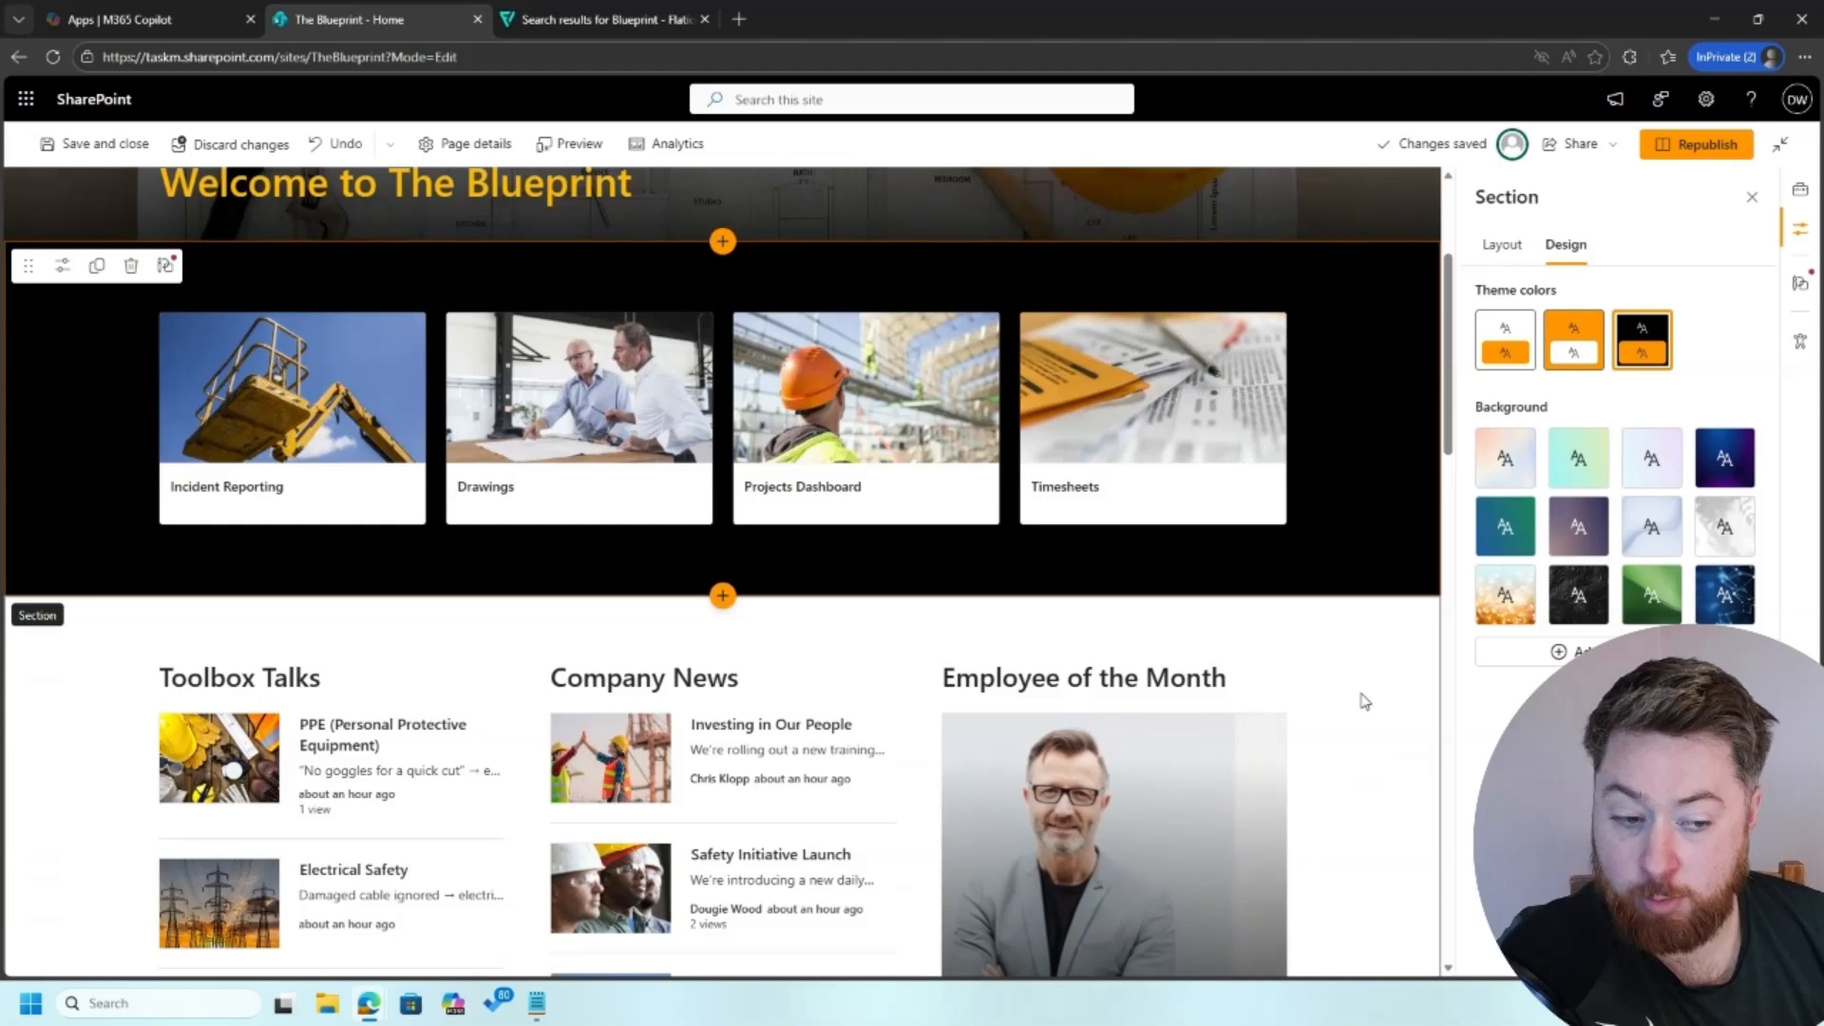
scroll(1363, 701, down, 1)
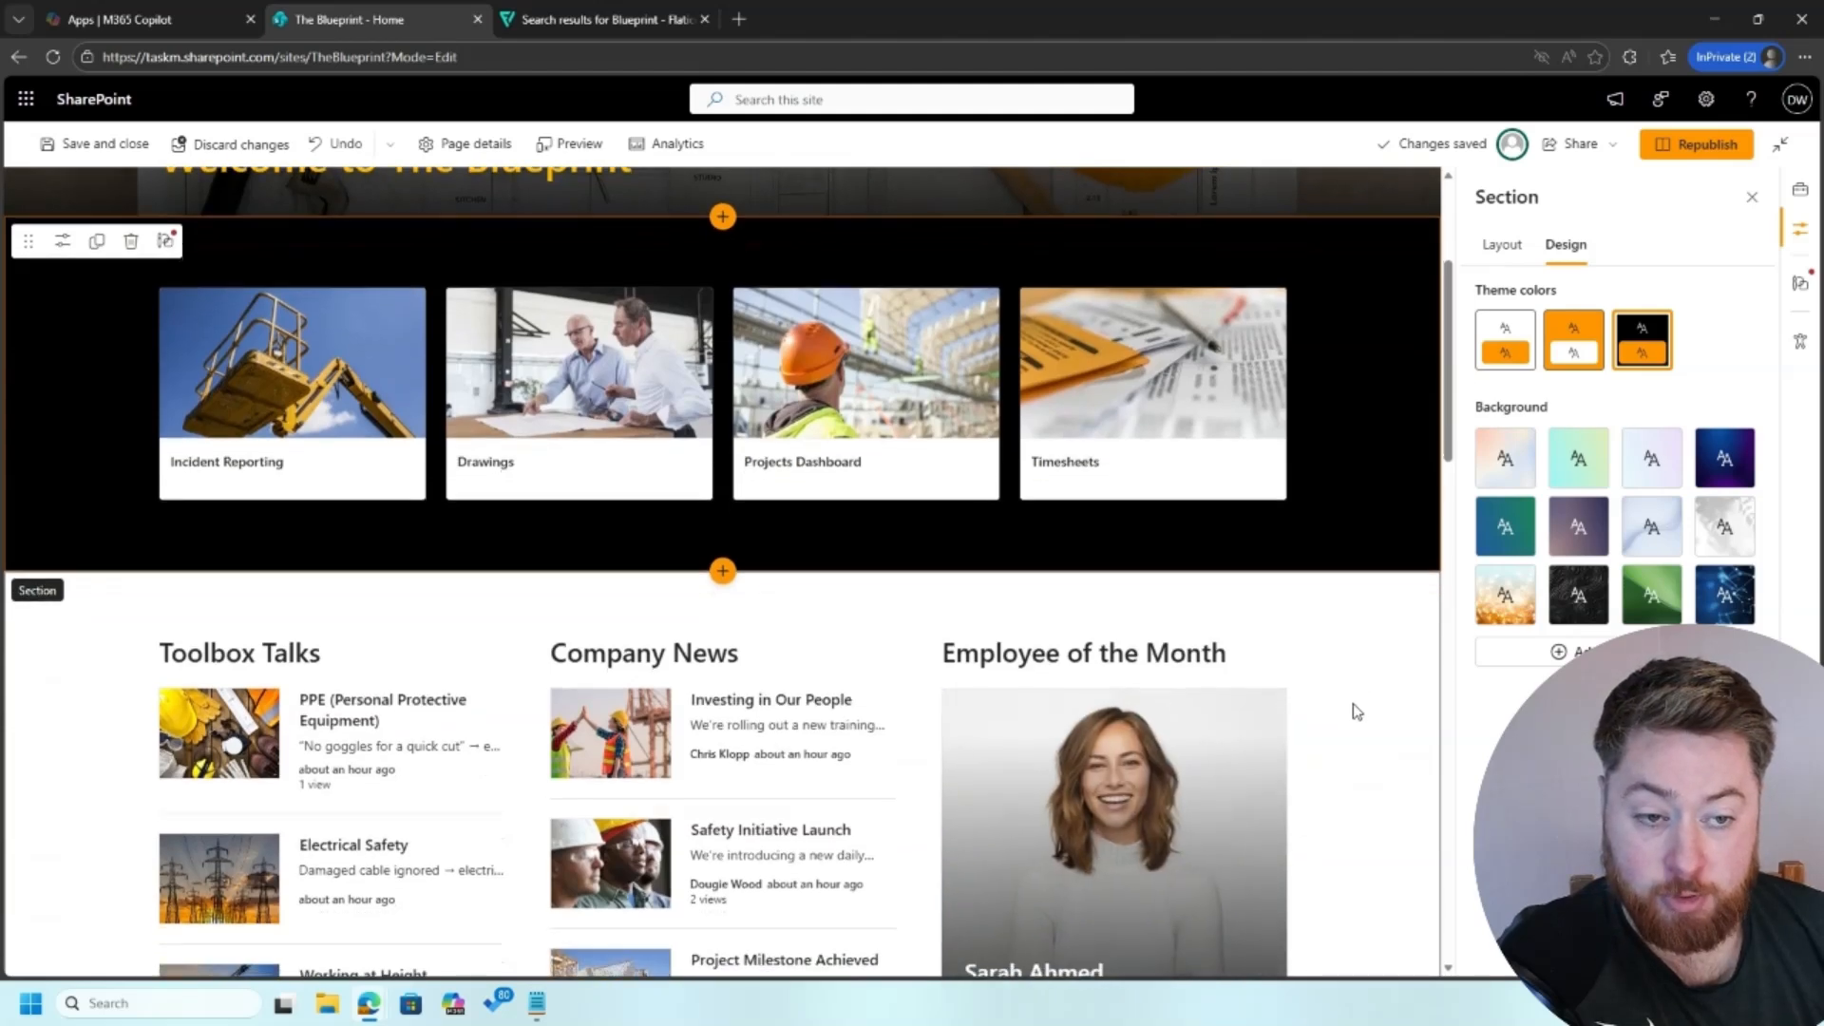
click(1357, 712)
scroll(1356, 712, down, 2)
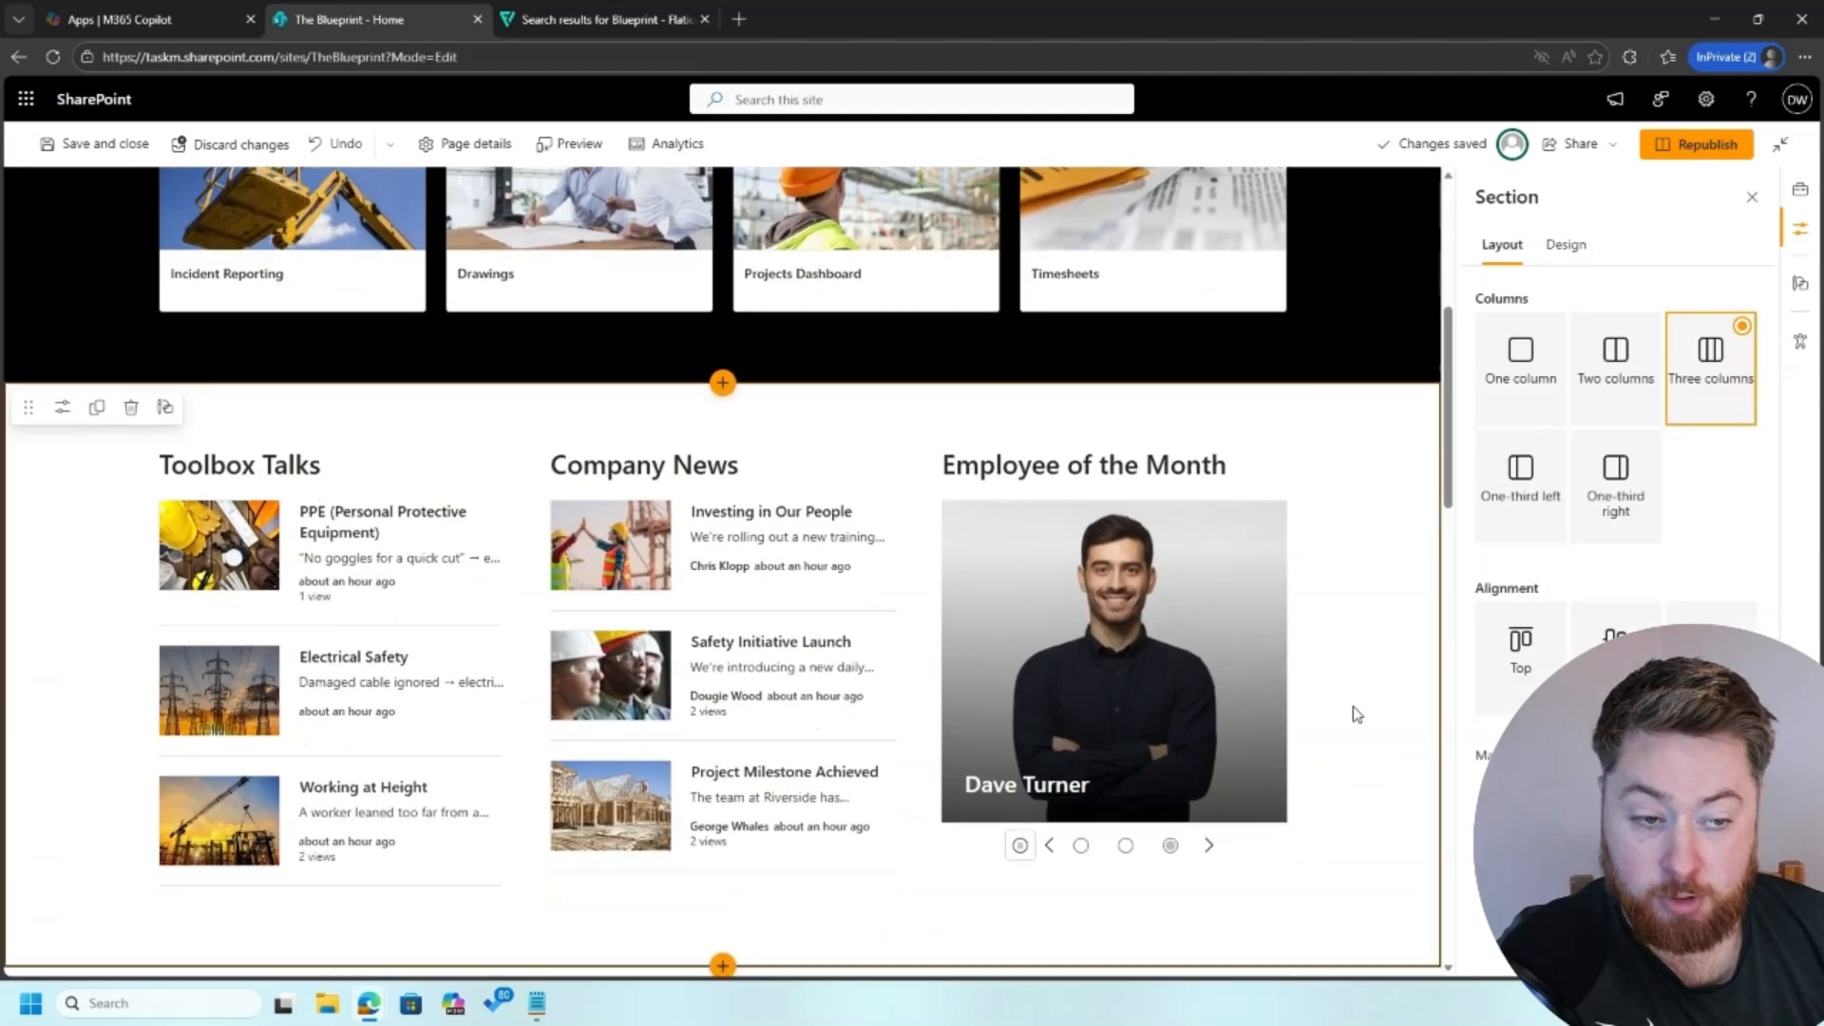
click(1566, 245)
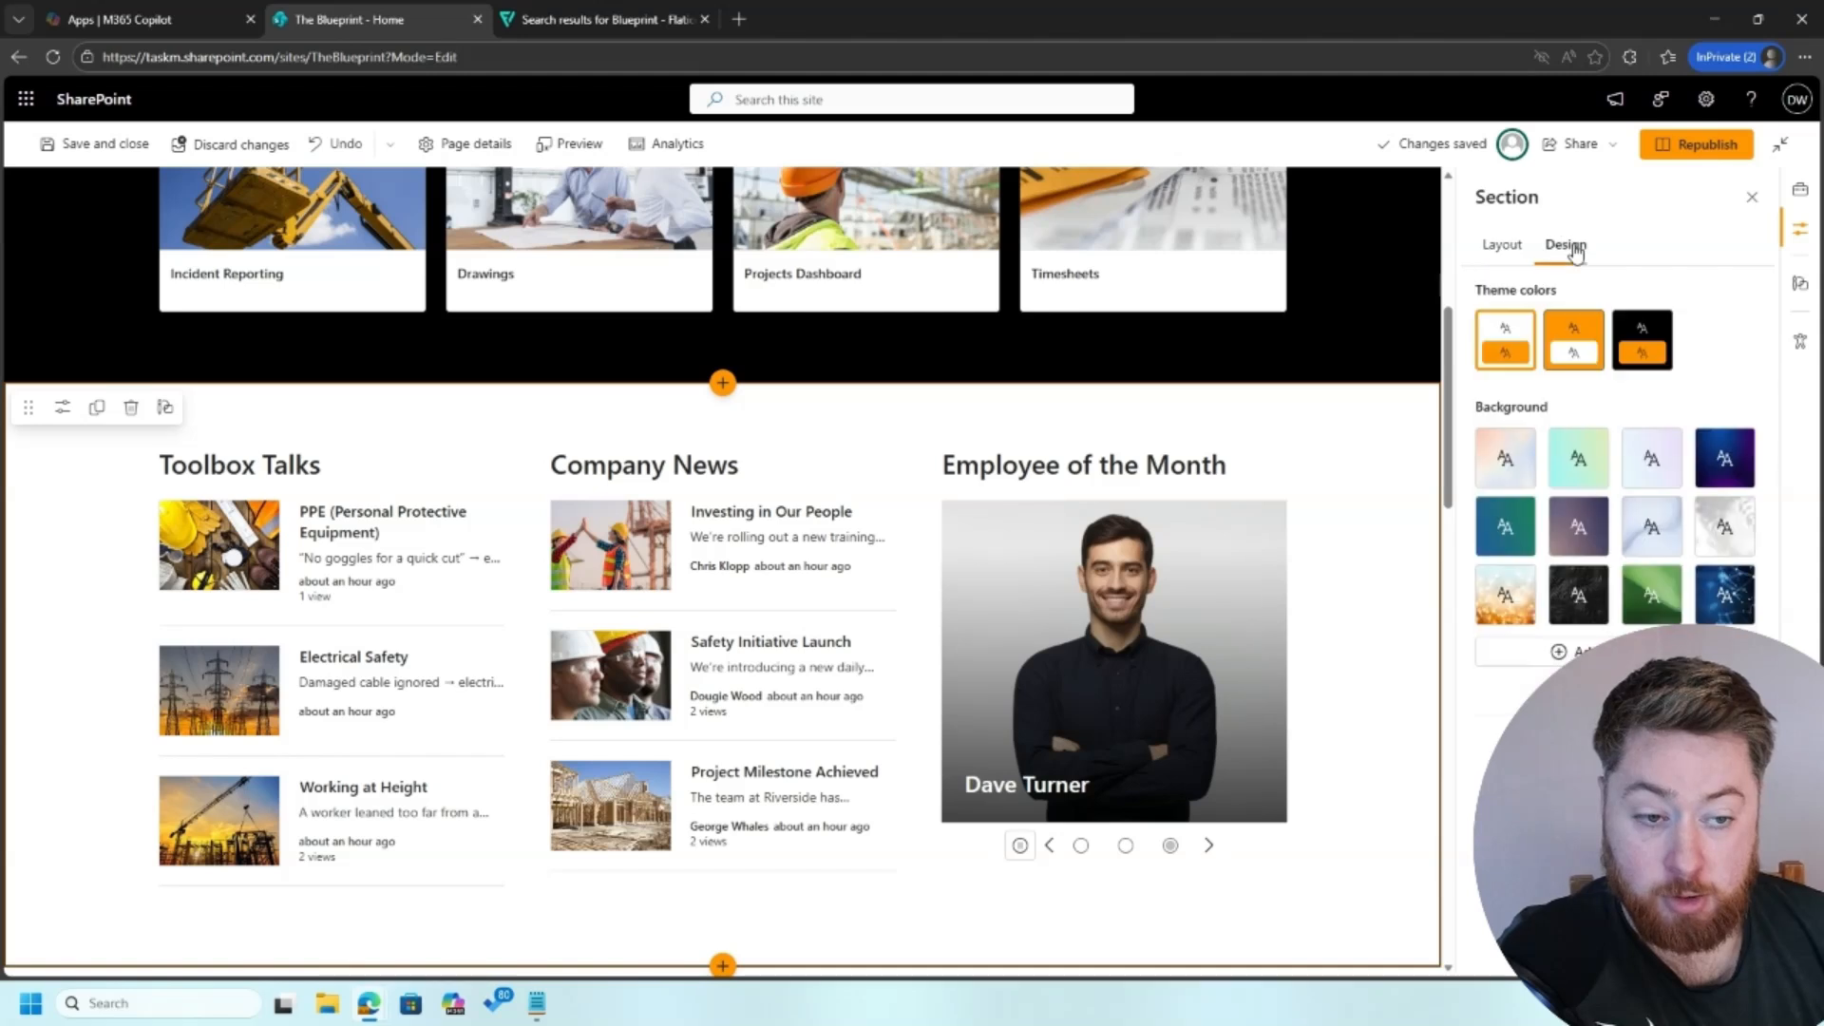
click(1582, 338)
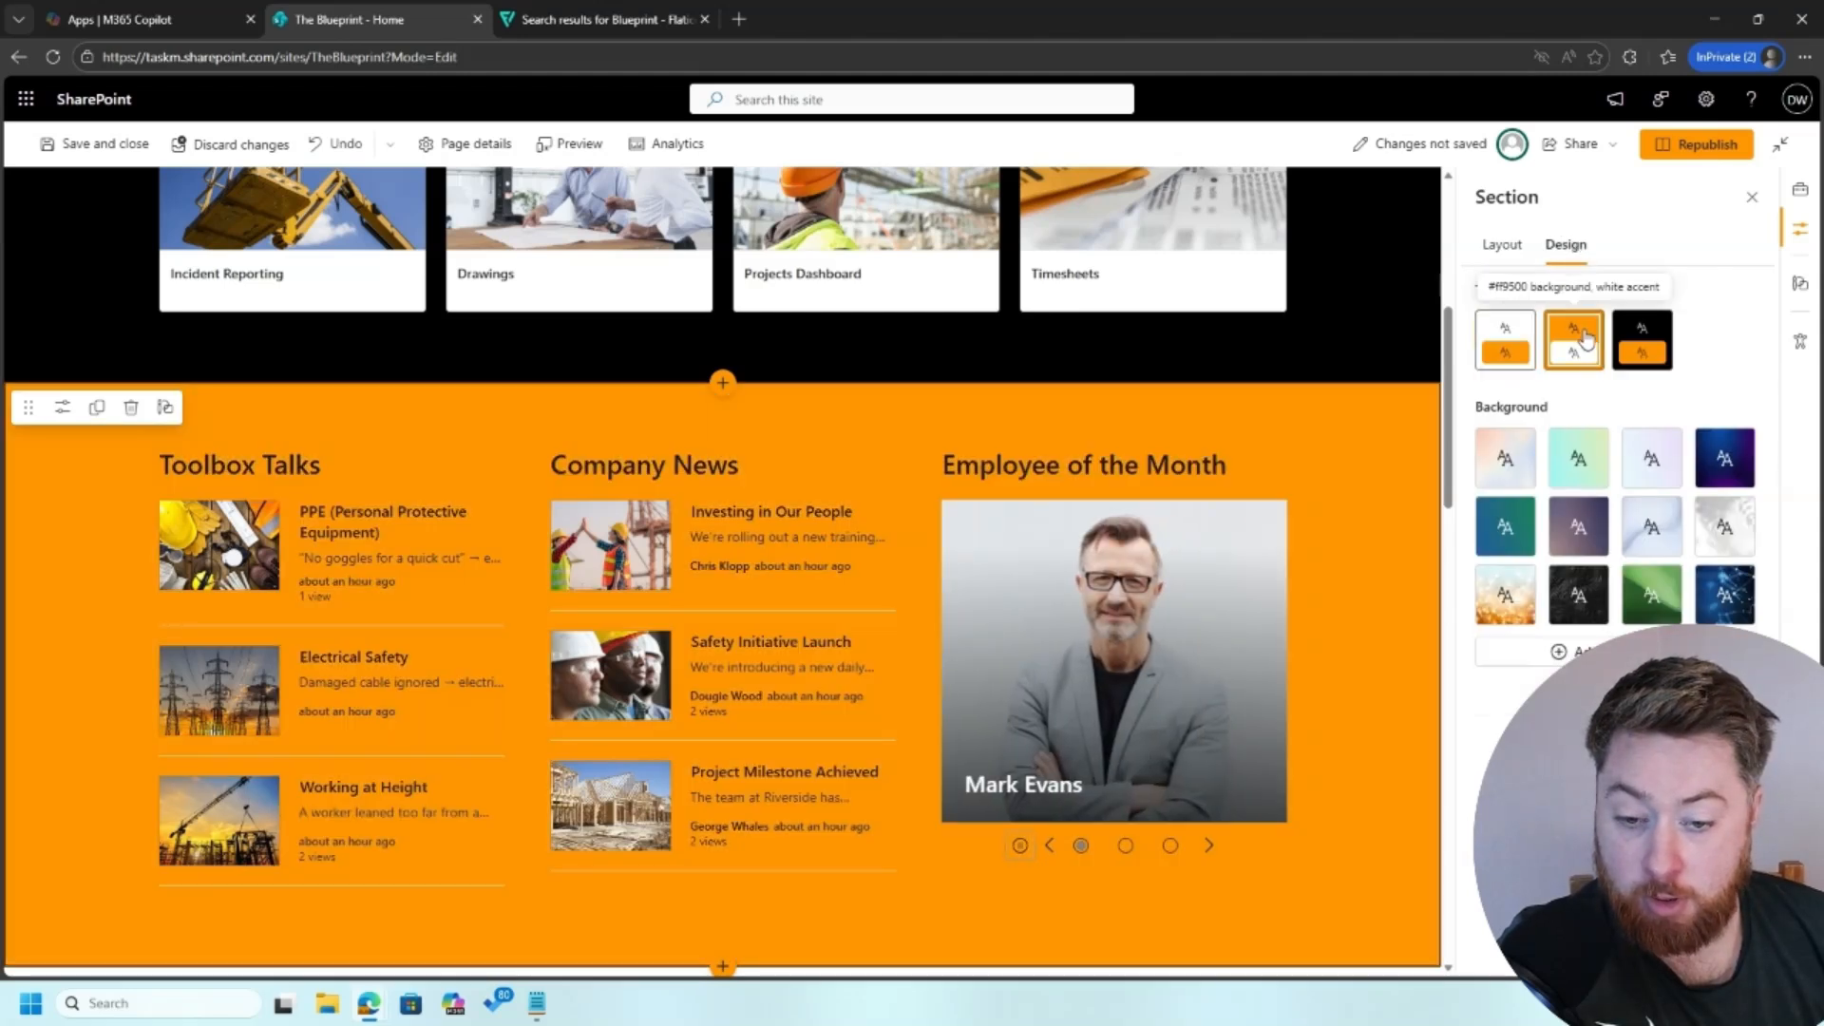
click(1643, 342)
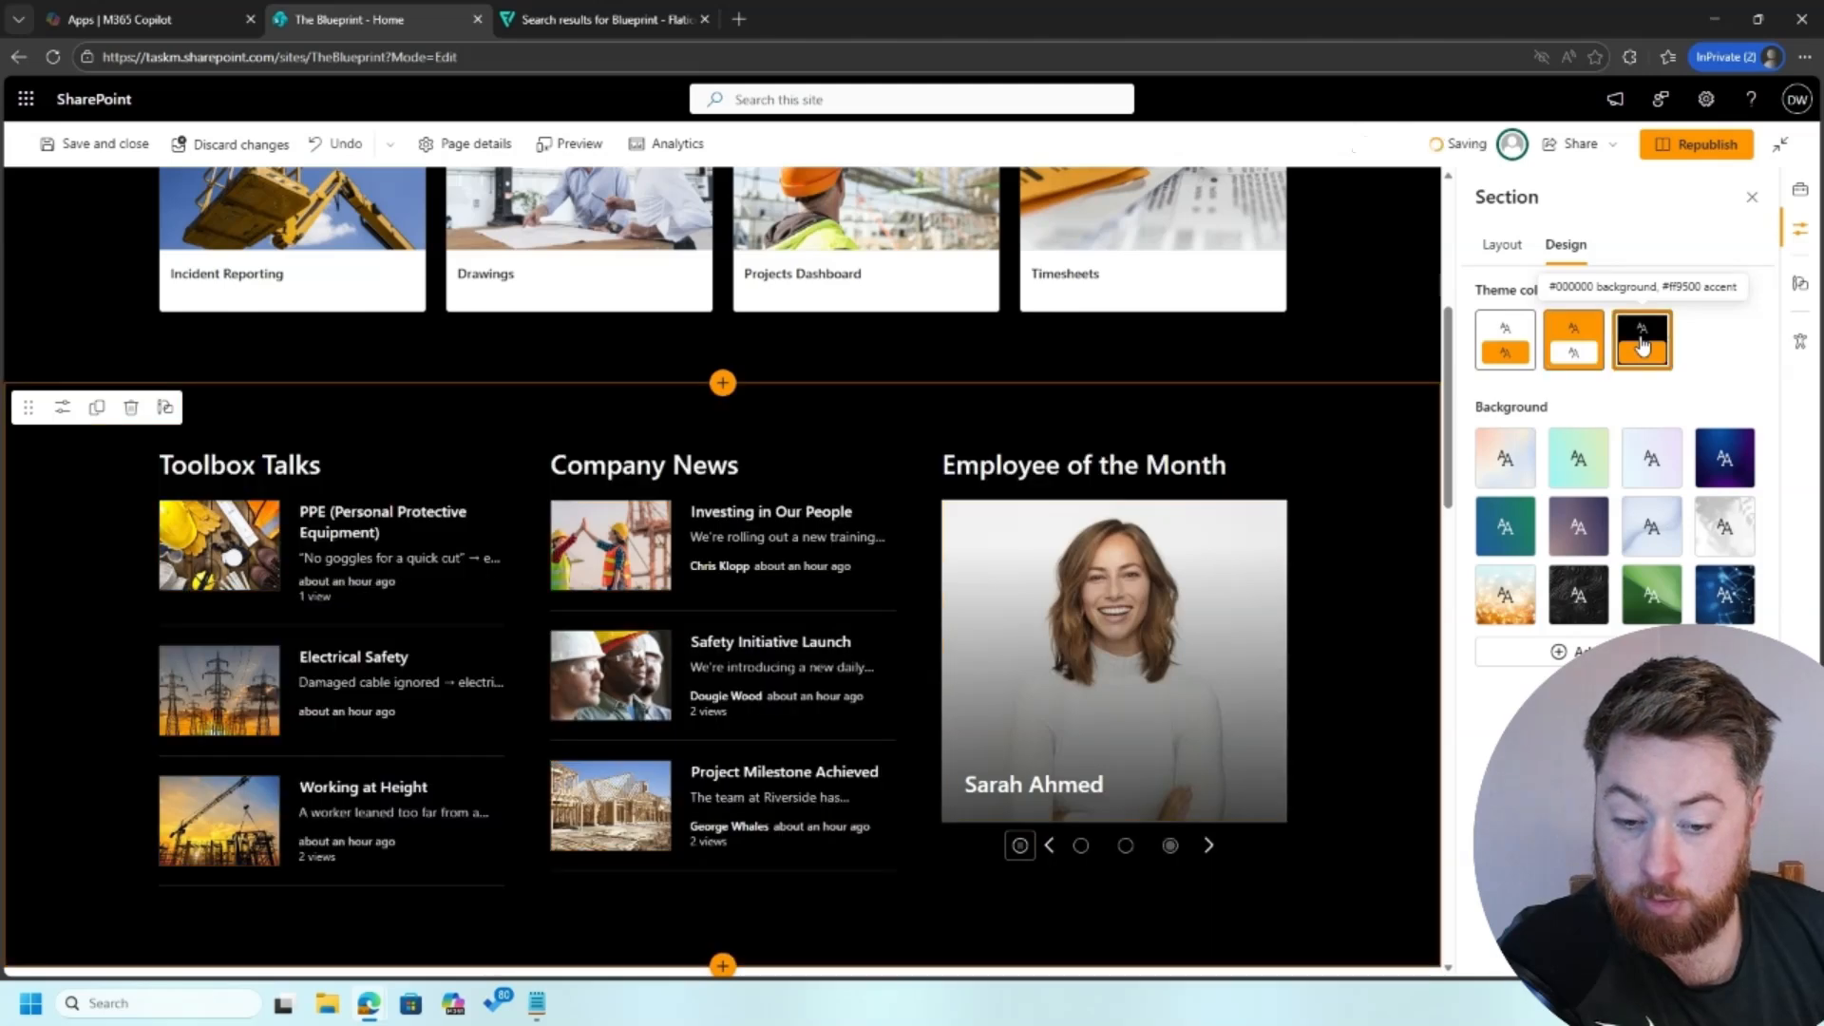
click(1501, 360)
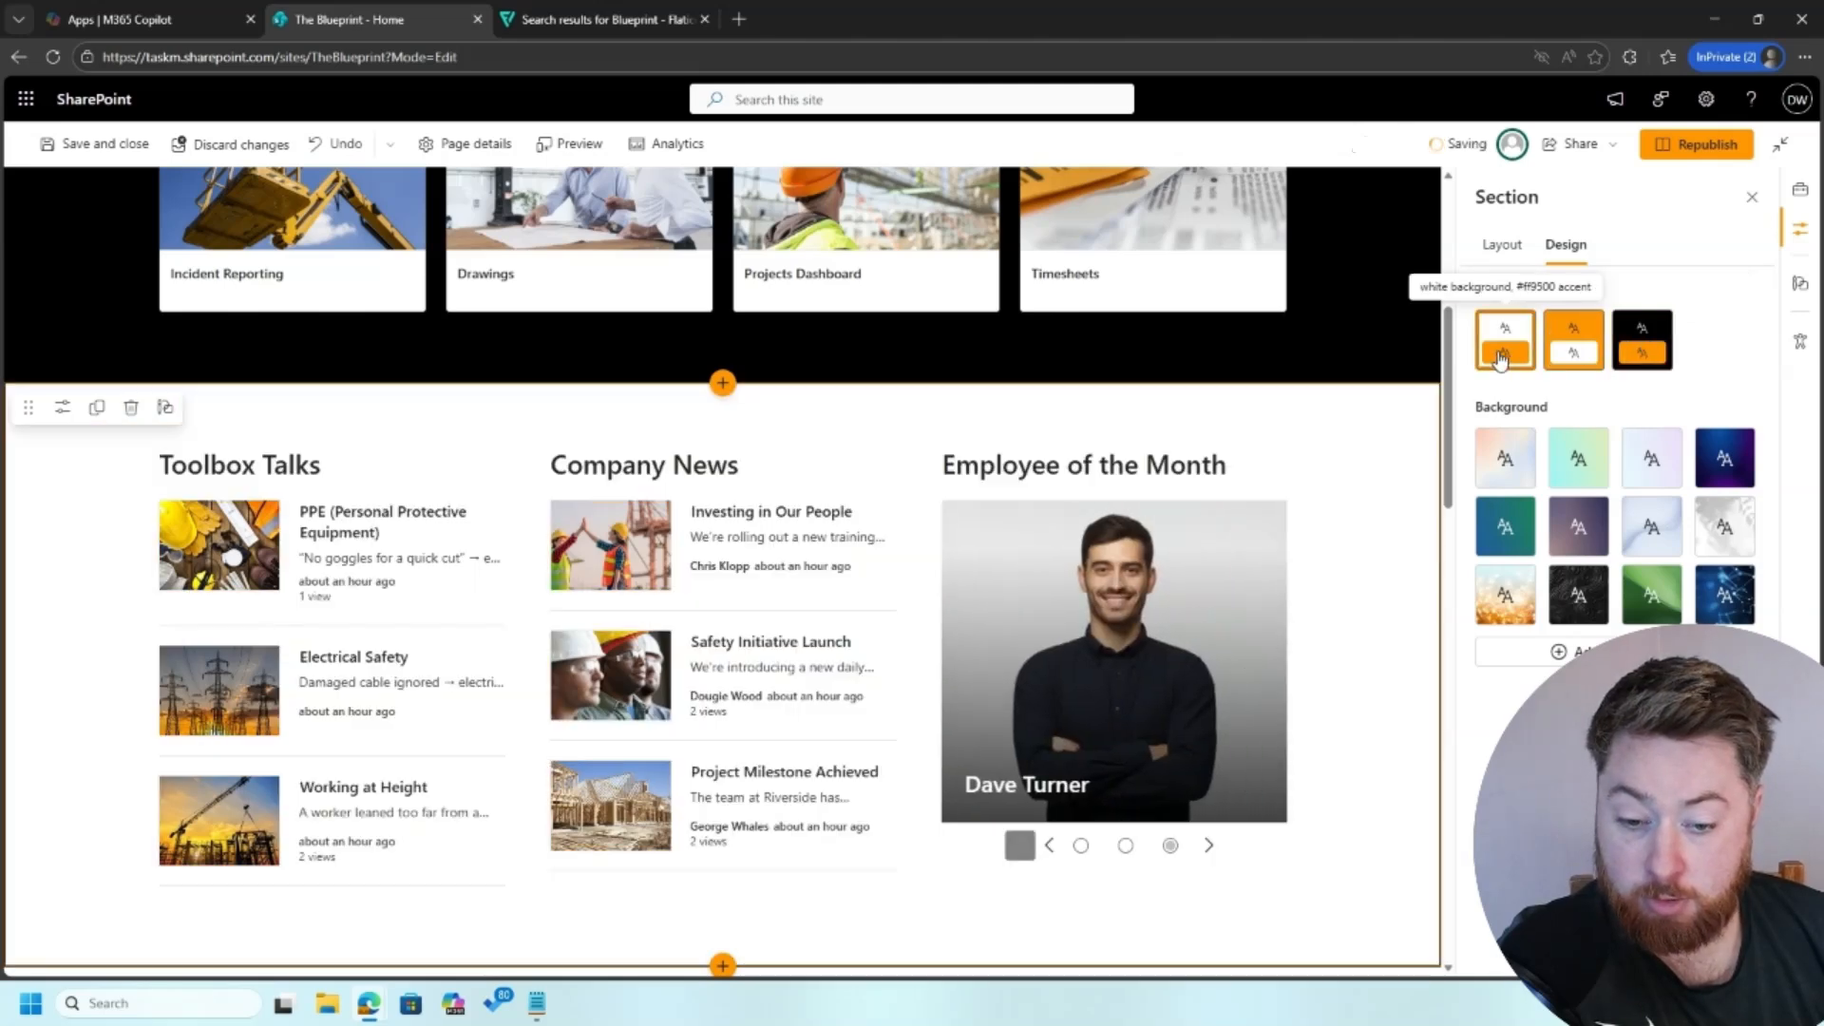
Step: Set the "How do I submit expenses" section's background to the black theme color
scroll(1388, 623, down, 2)
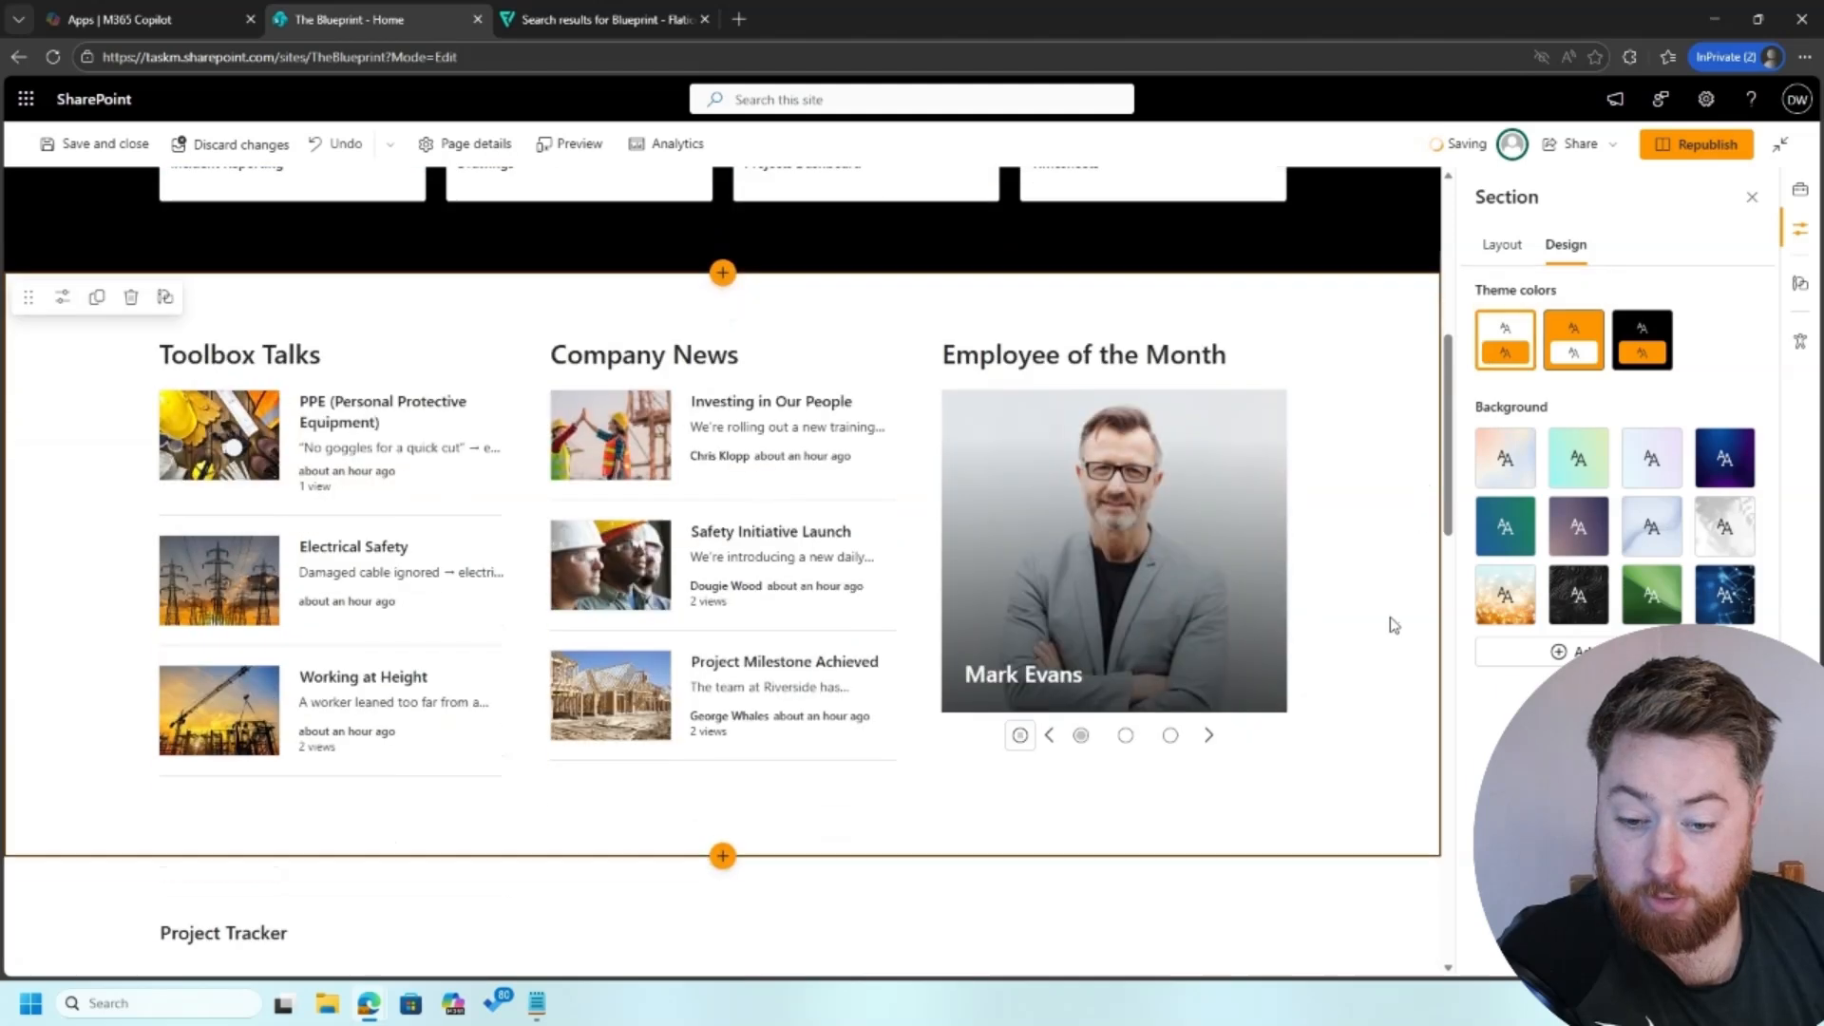
scroll(1394, 625, down, 2)
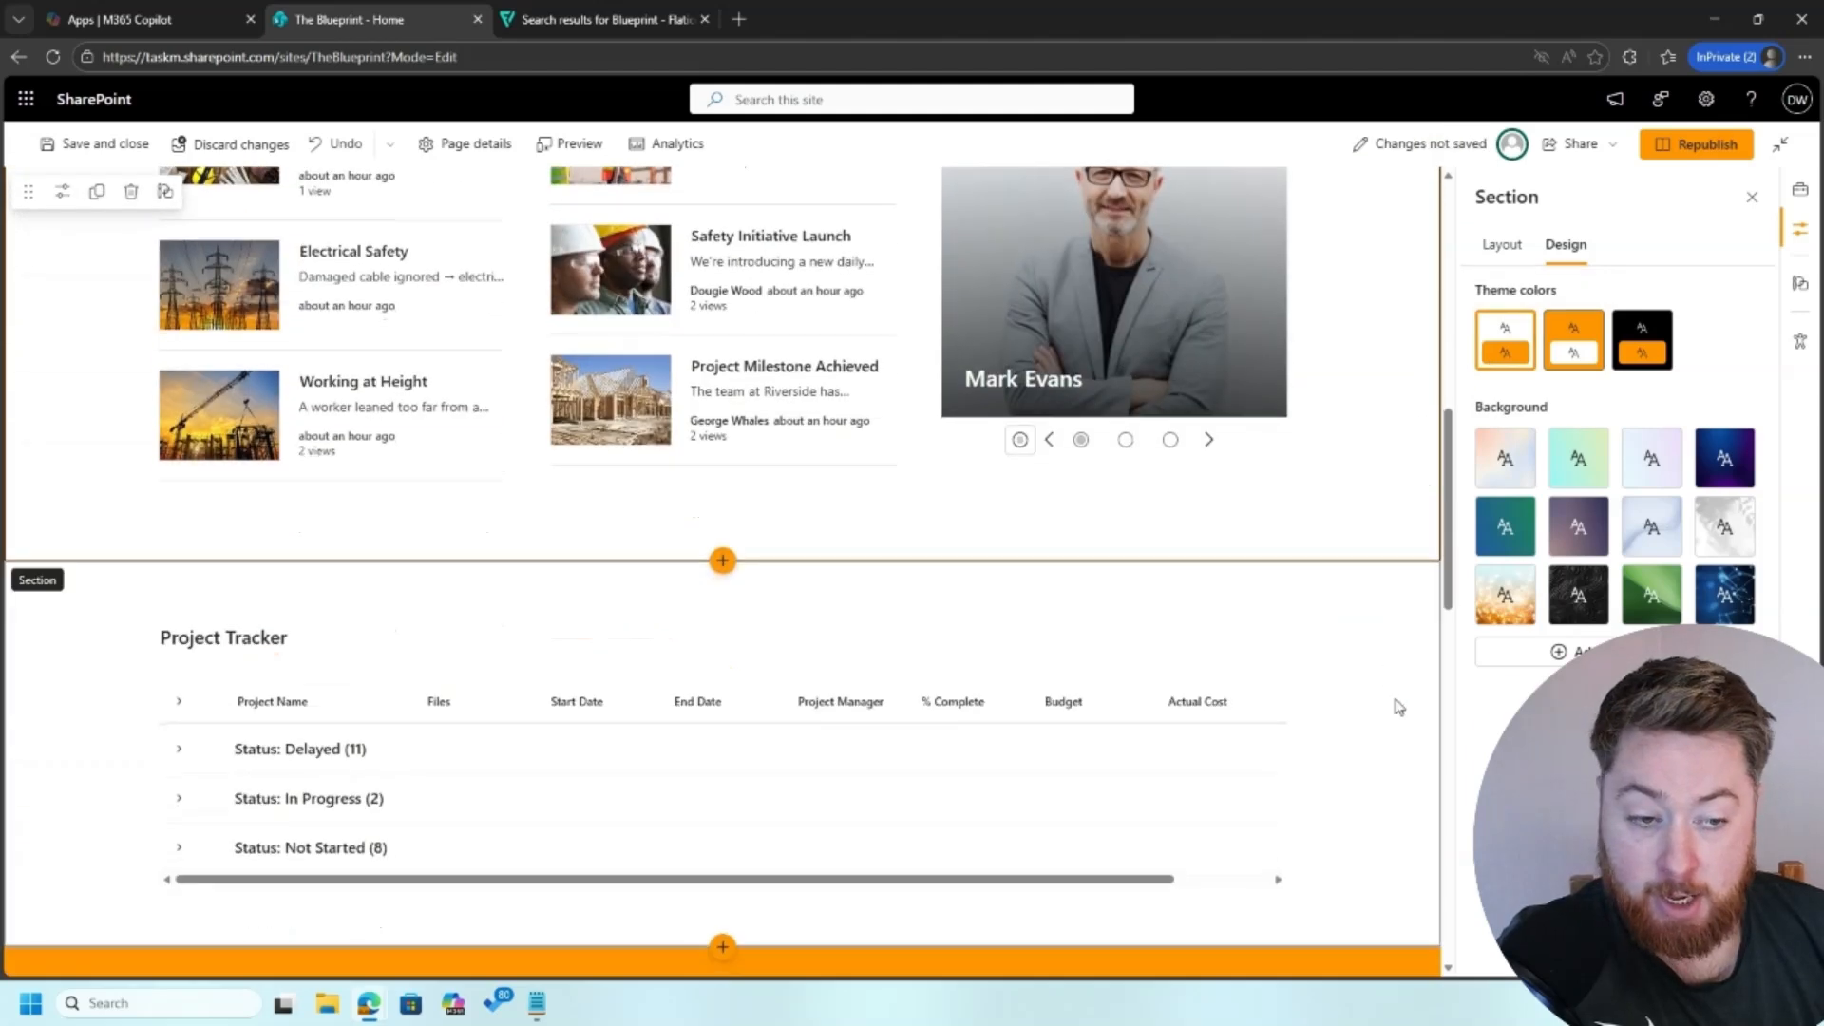
click(1389, 717)
scroll(1389, 718, down, 3)
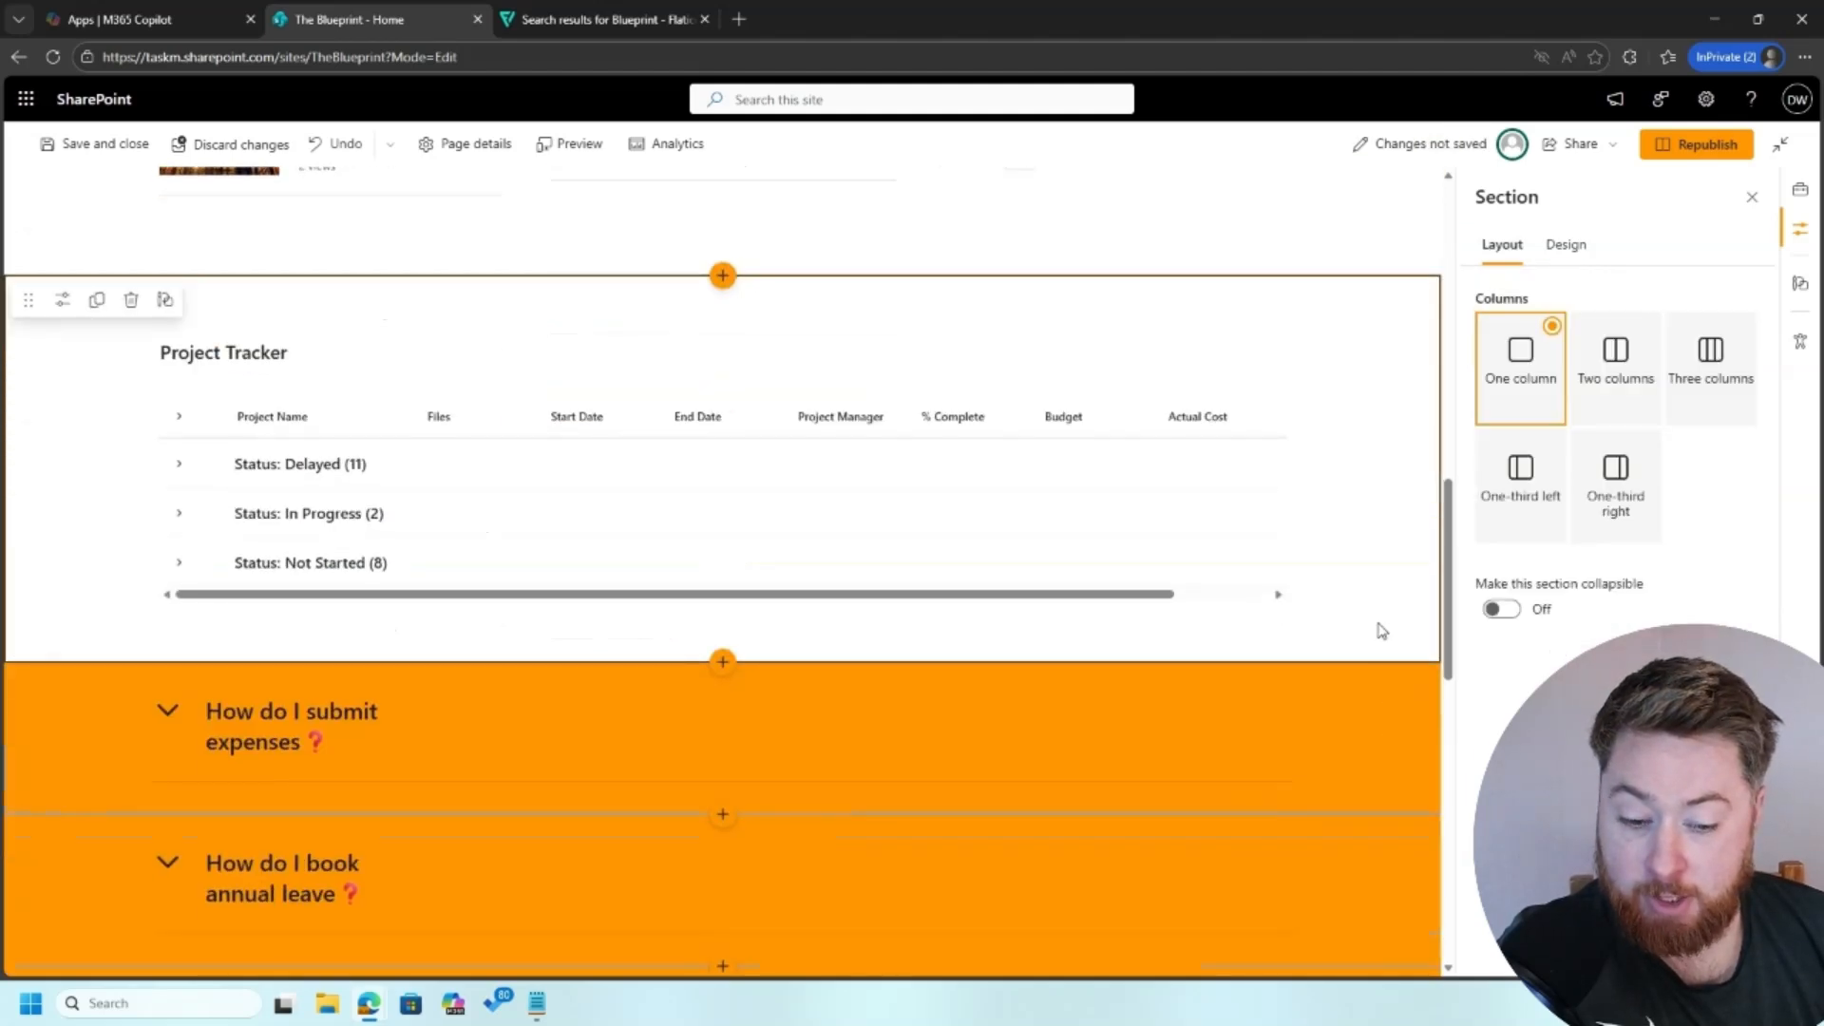
click(1397, 734)
click(1565, 245)
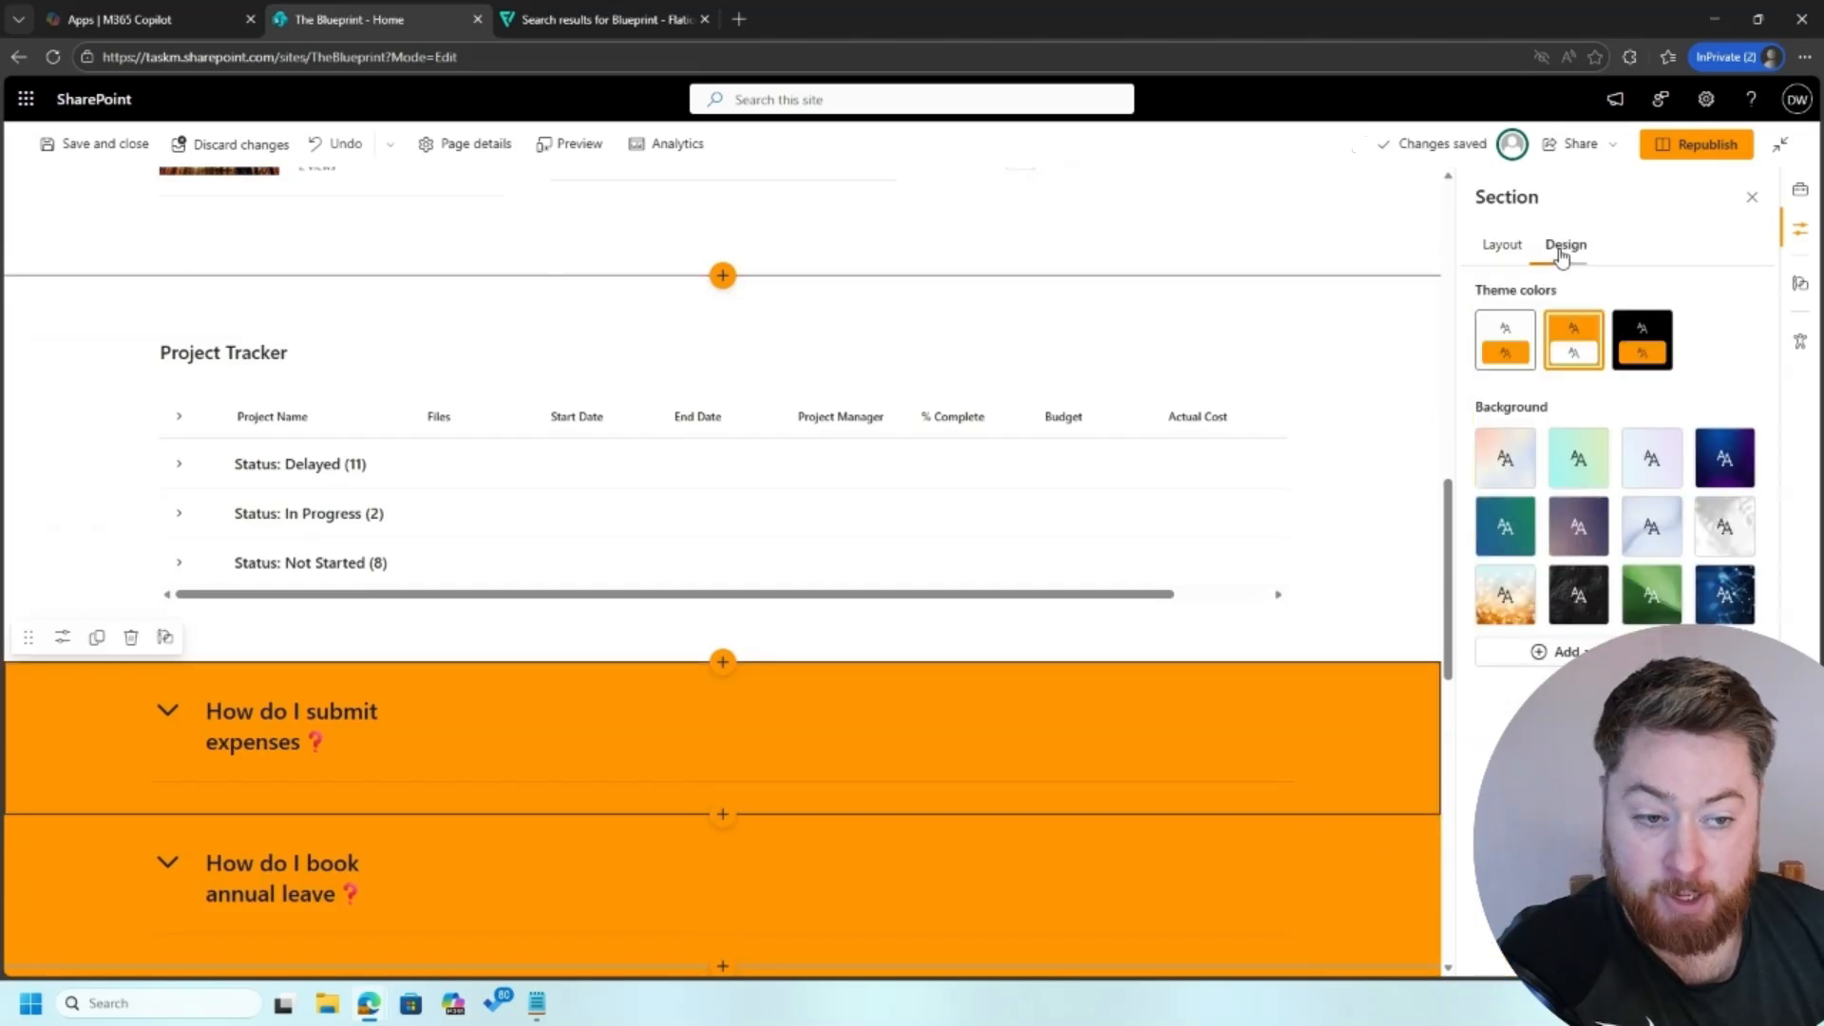
click(1643, 358)
Step: Set the black theme background on the "How do I book annual leave" and "How do I access my payslips" sections
scroll(1330, 731, down, 3)
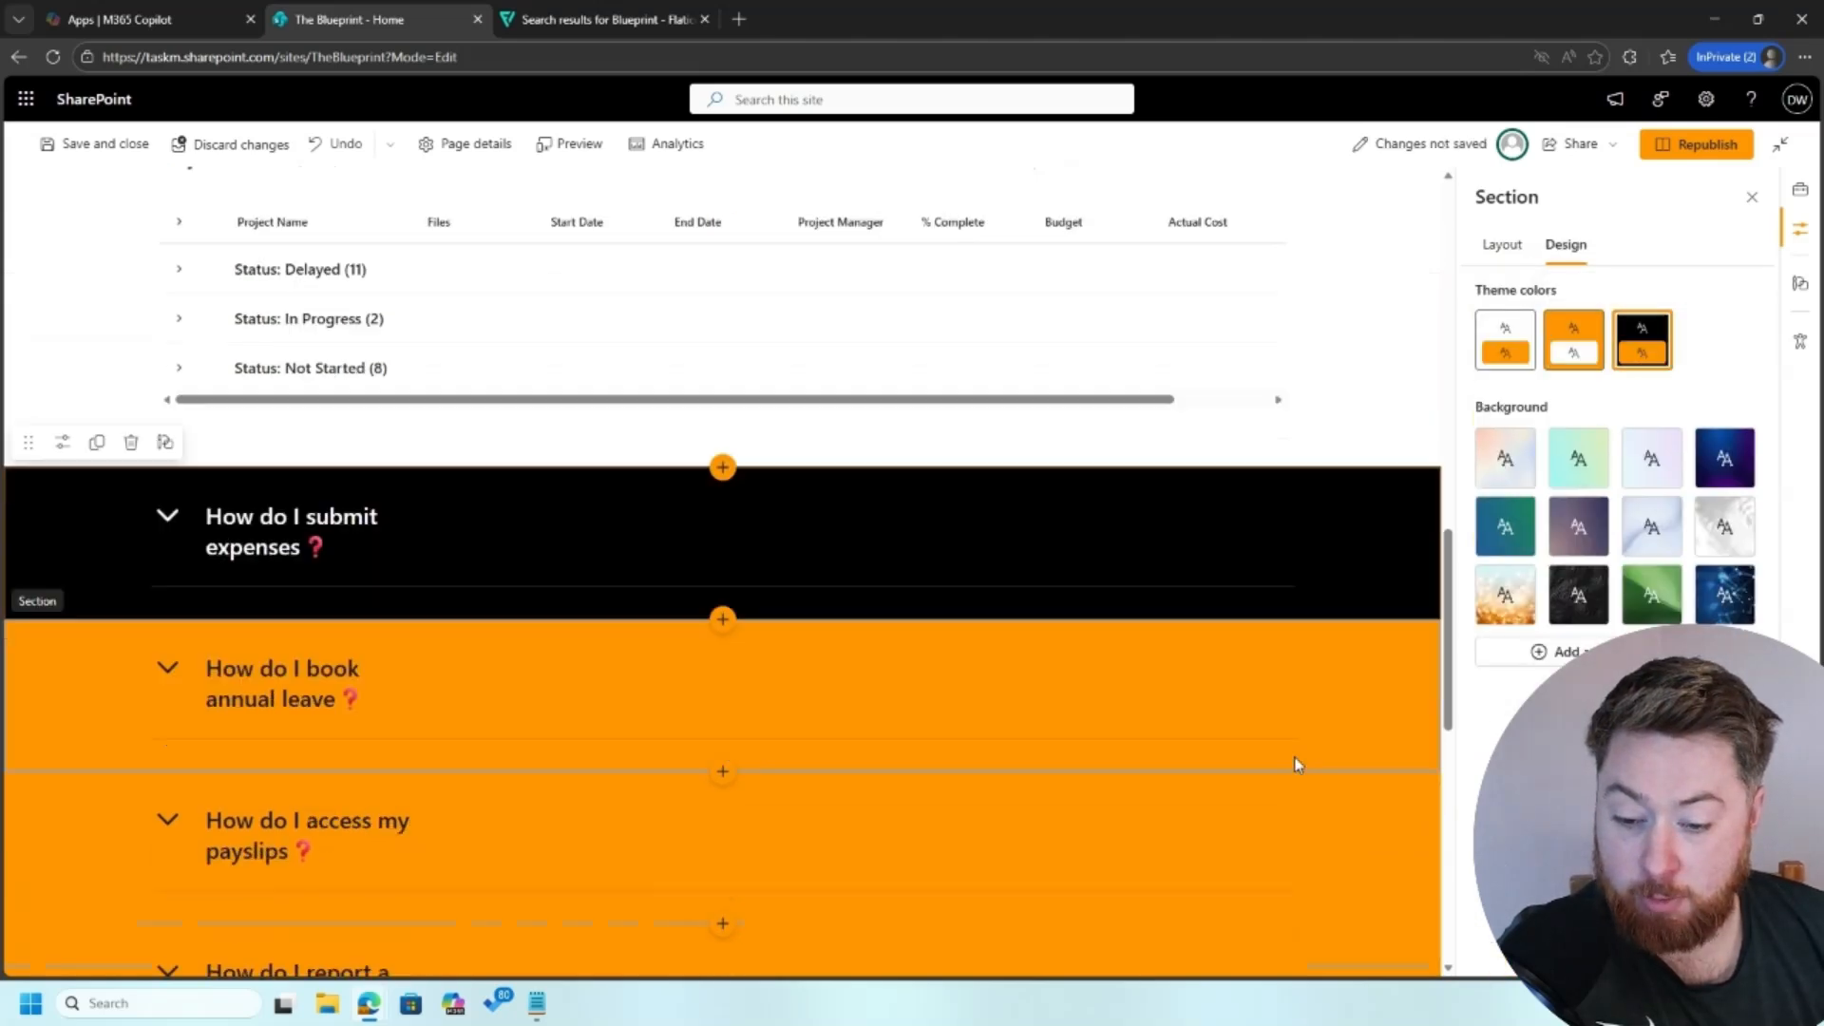
click(1382, 702)
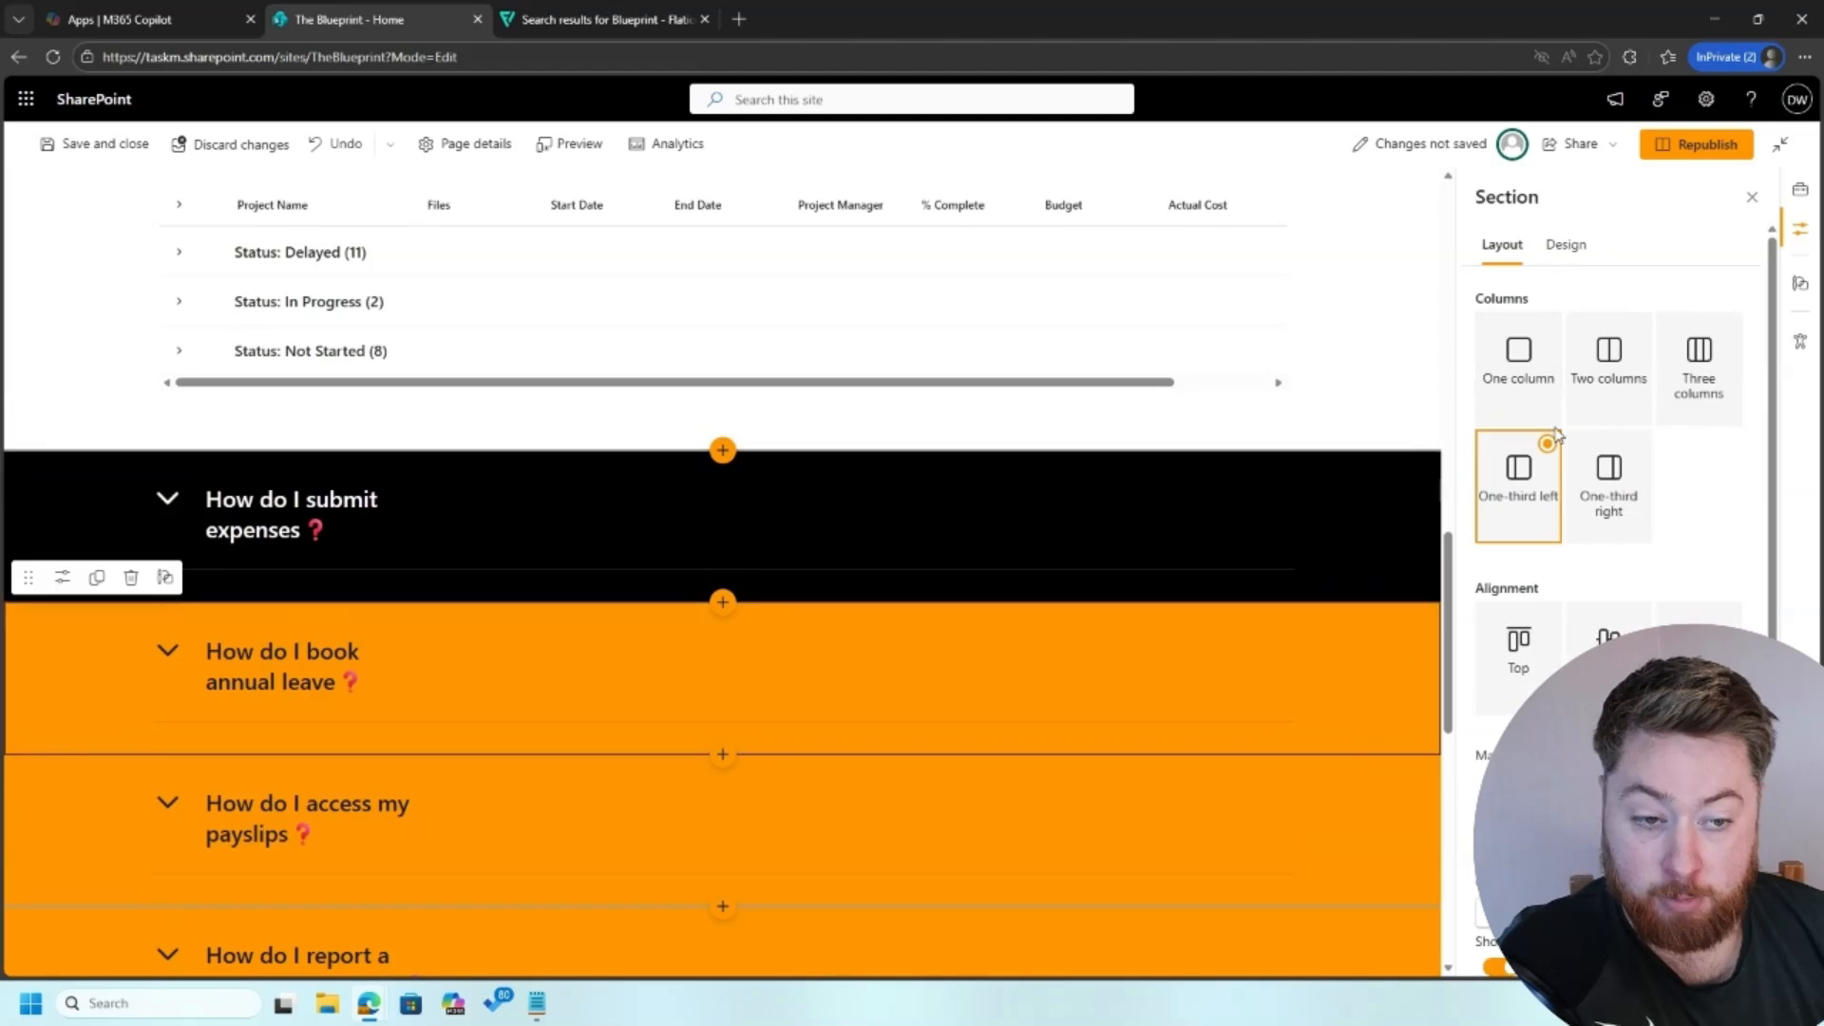
click(1559, 245)
click(1645, 333)
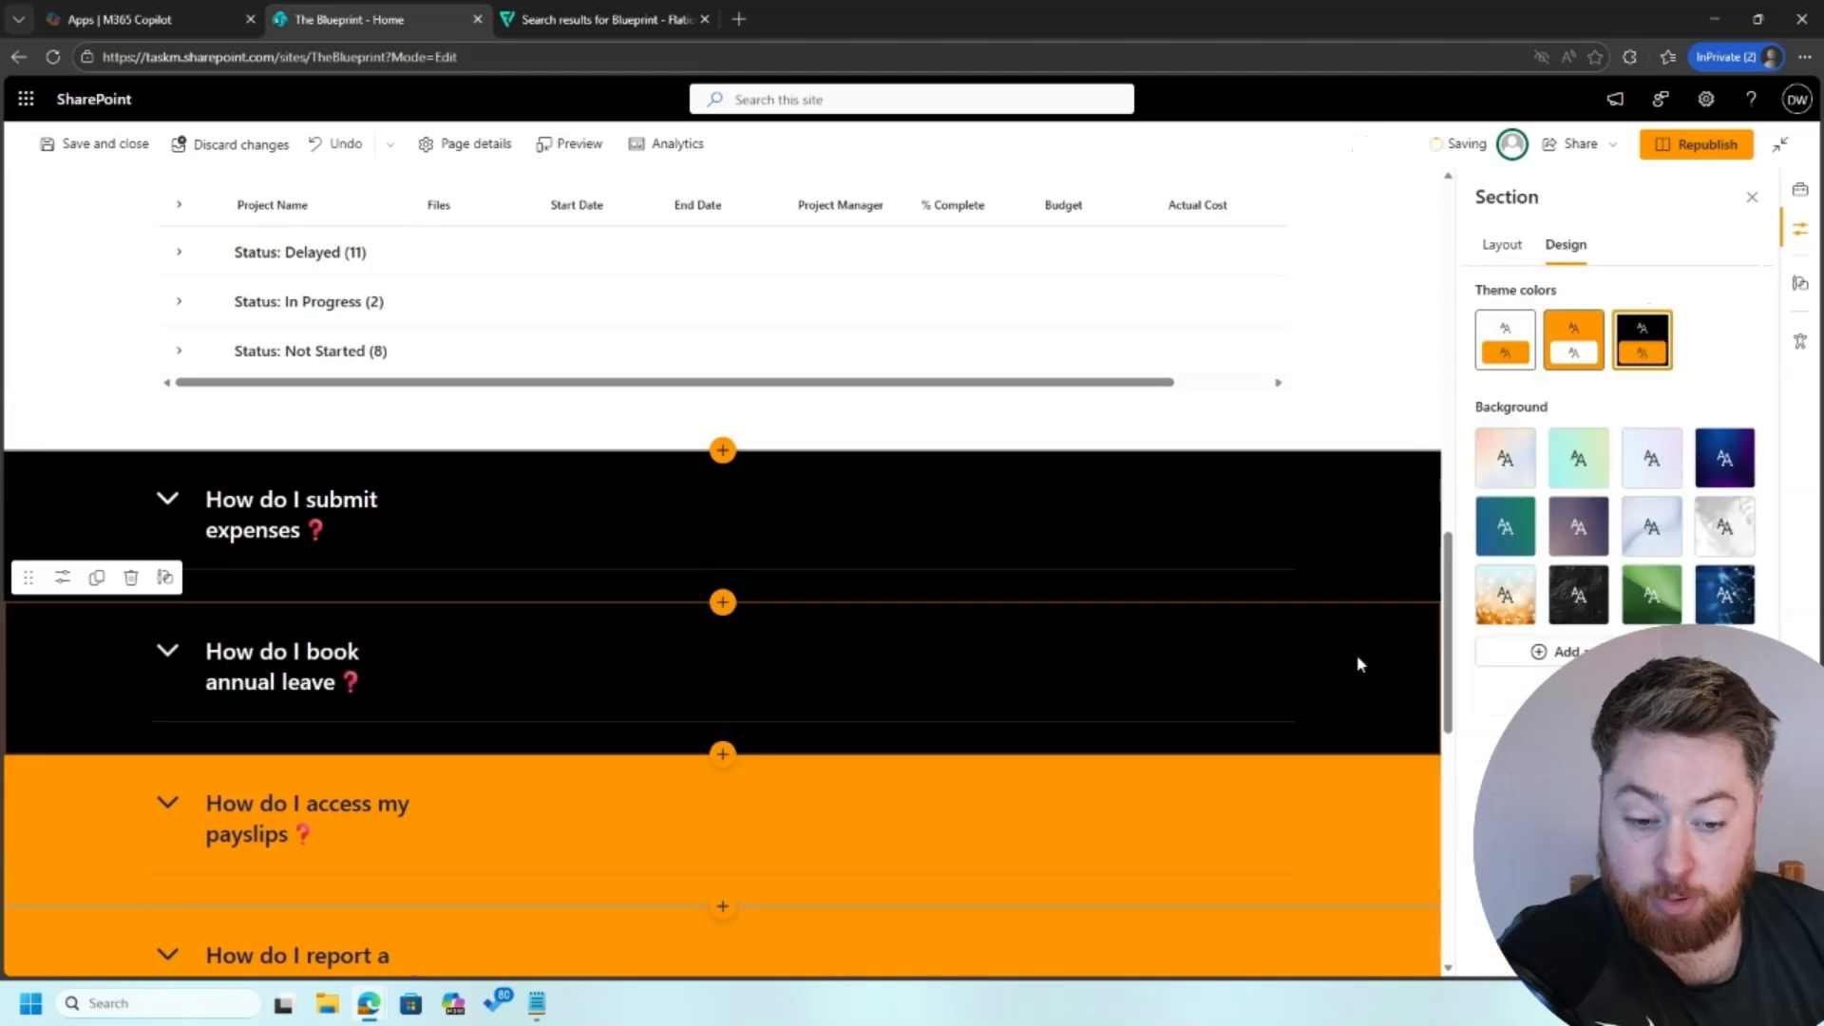
click(1389, 803)
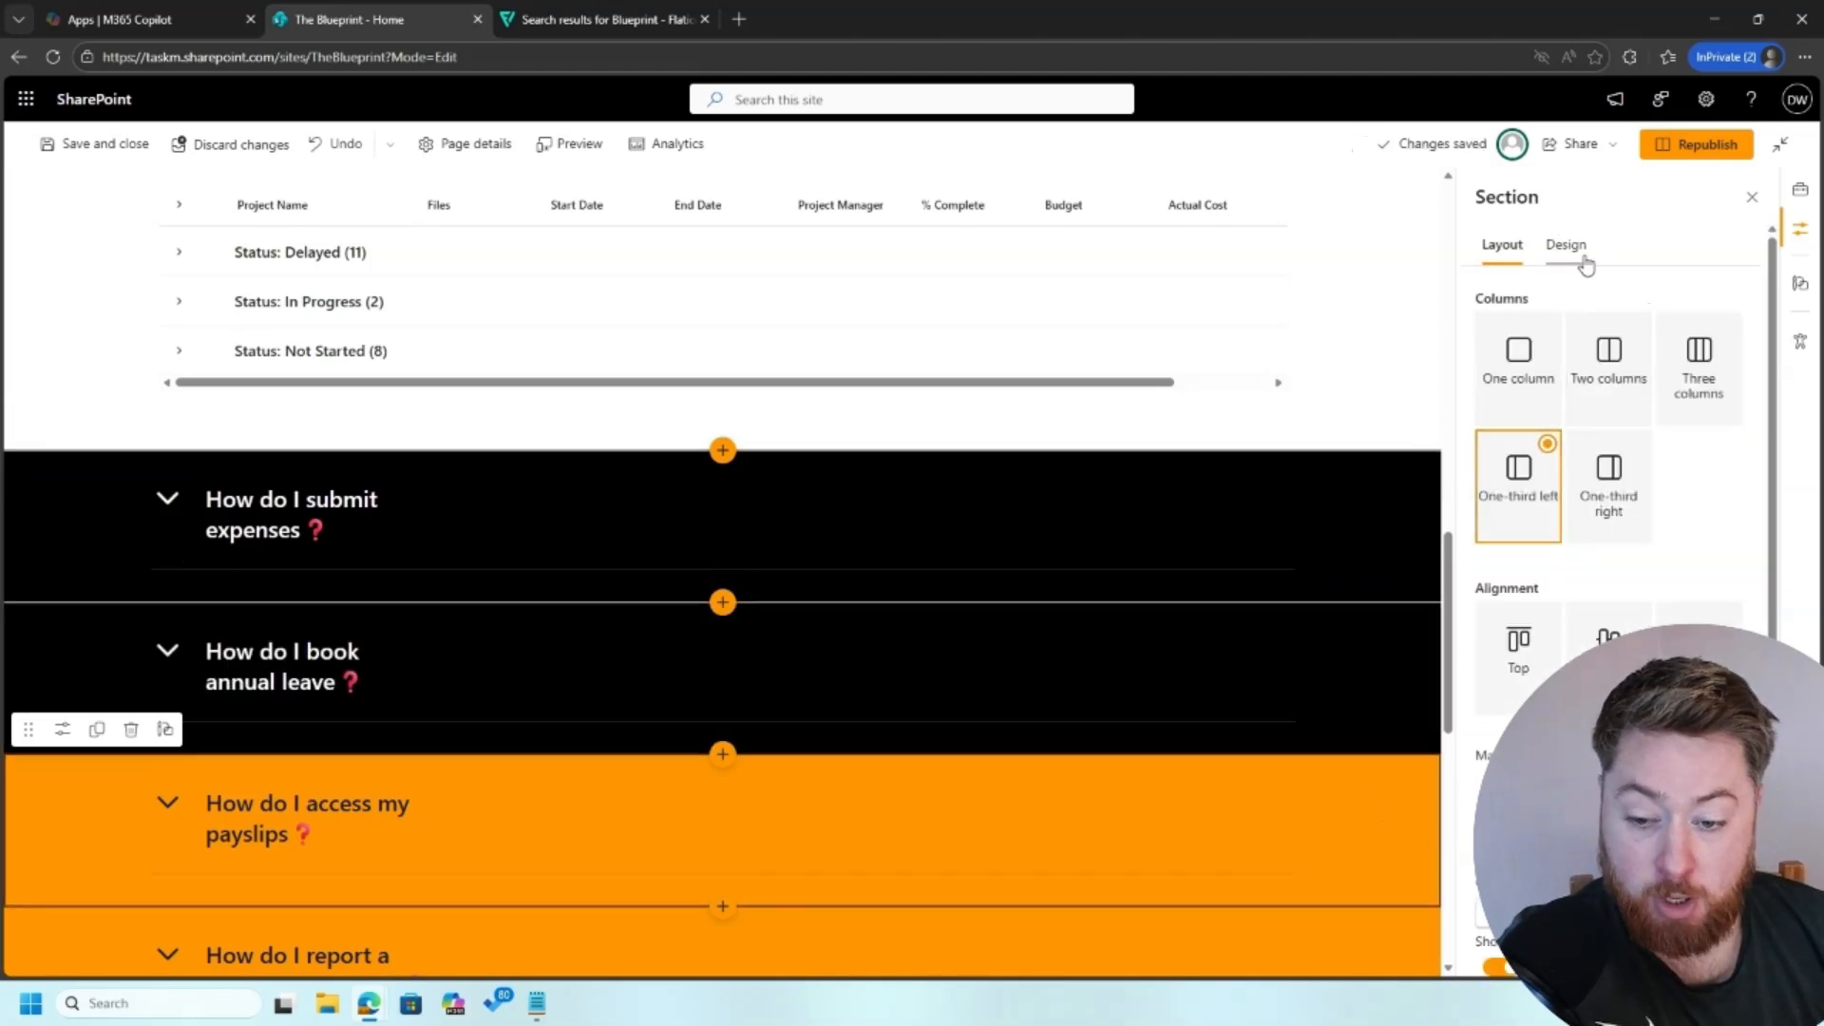
click(1566, 245)
click(1630, 378)
Step: Set the black theme background on the "How do I report a safety issue on site" and "How do I access site drawings and documents" sections
scroll(1273, 769, down, 3)
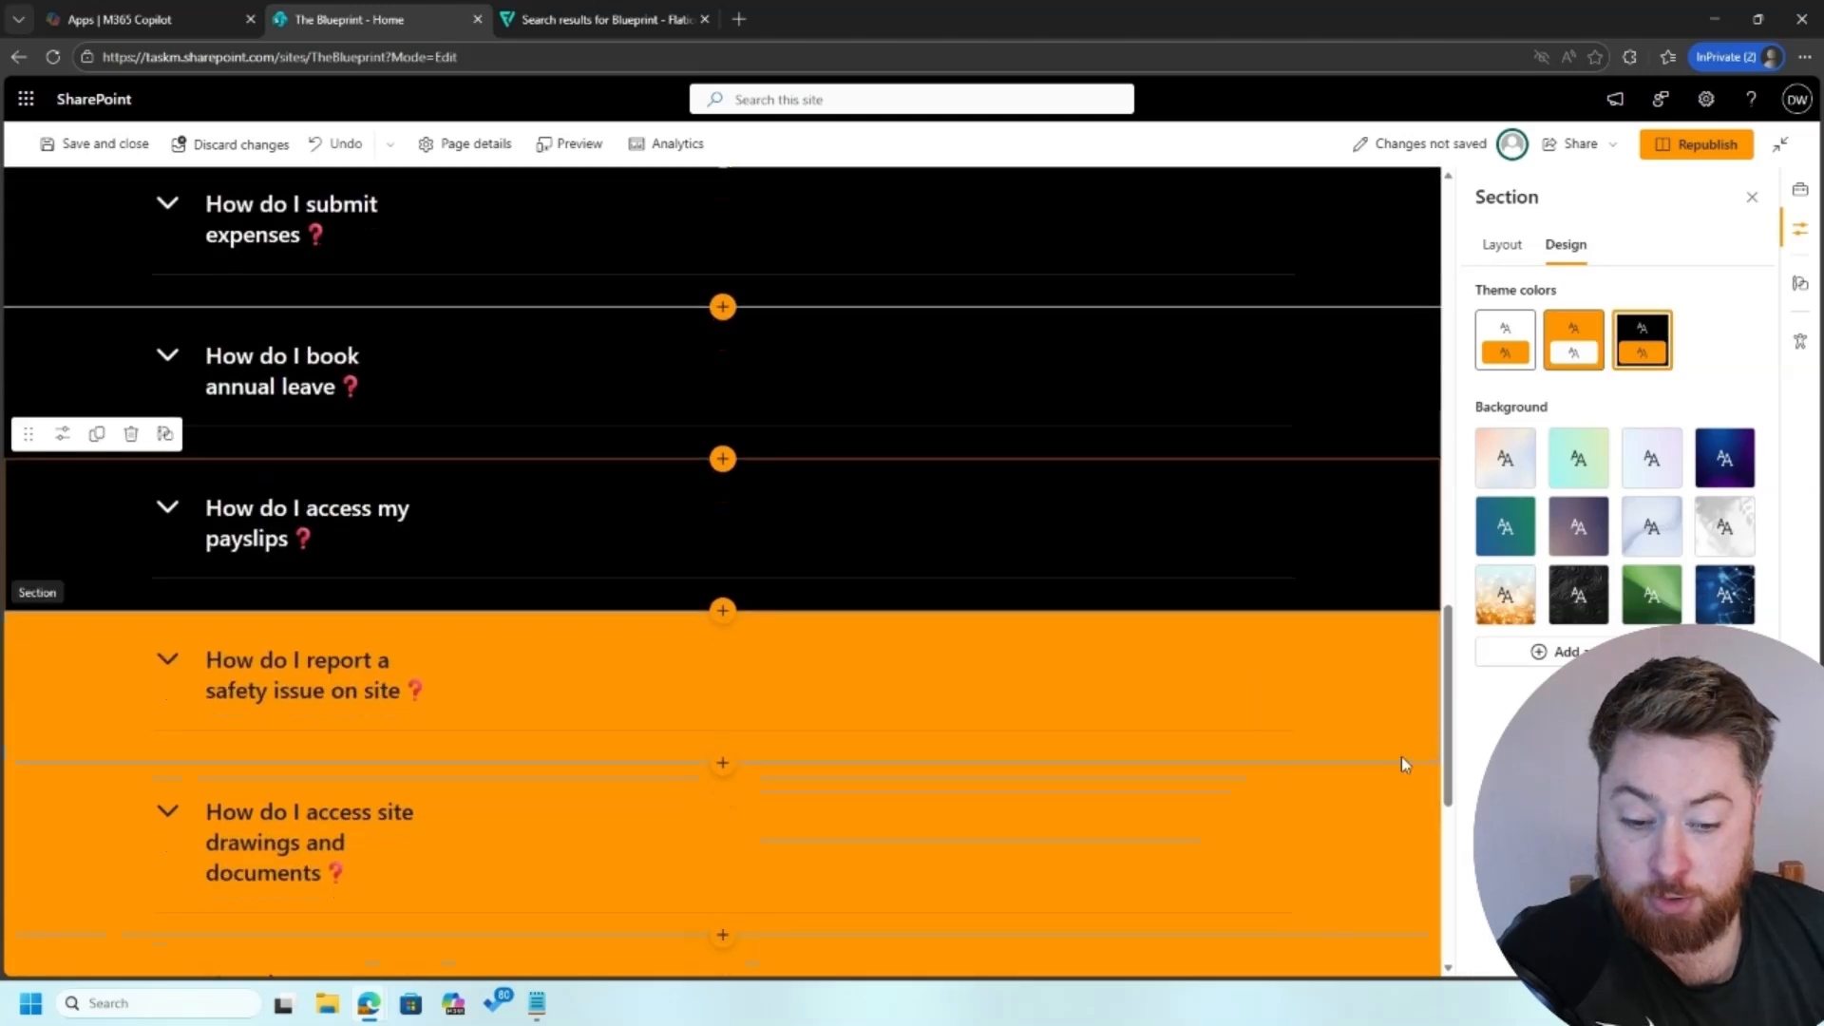
click(1422, 703)
click(1566, 245)
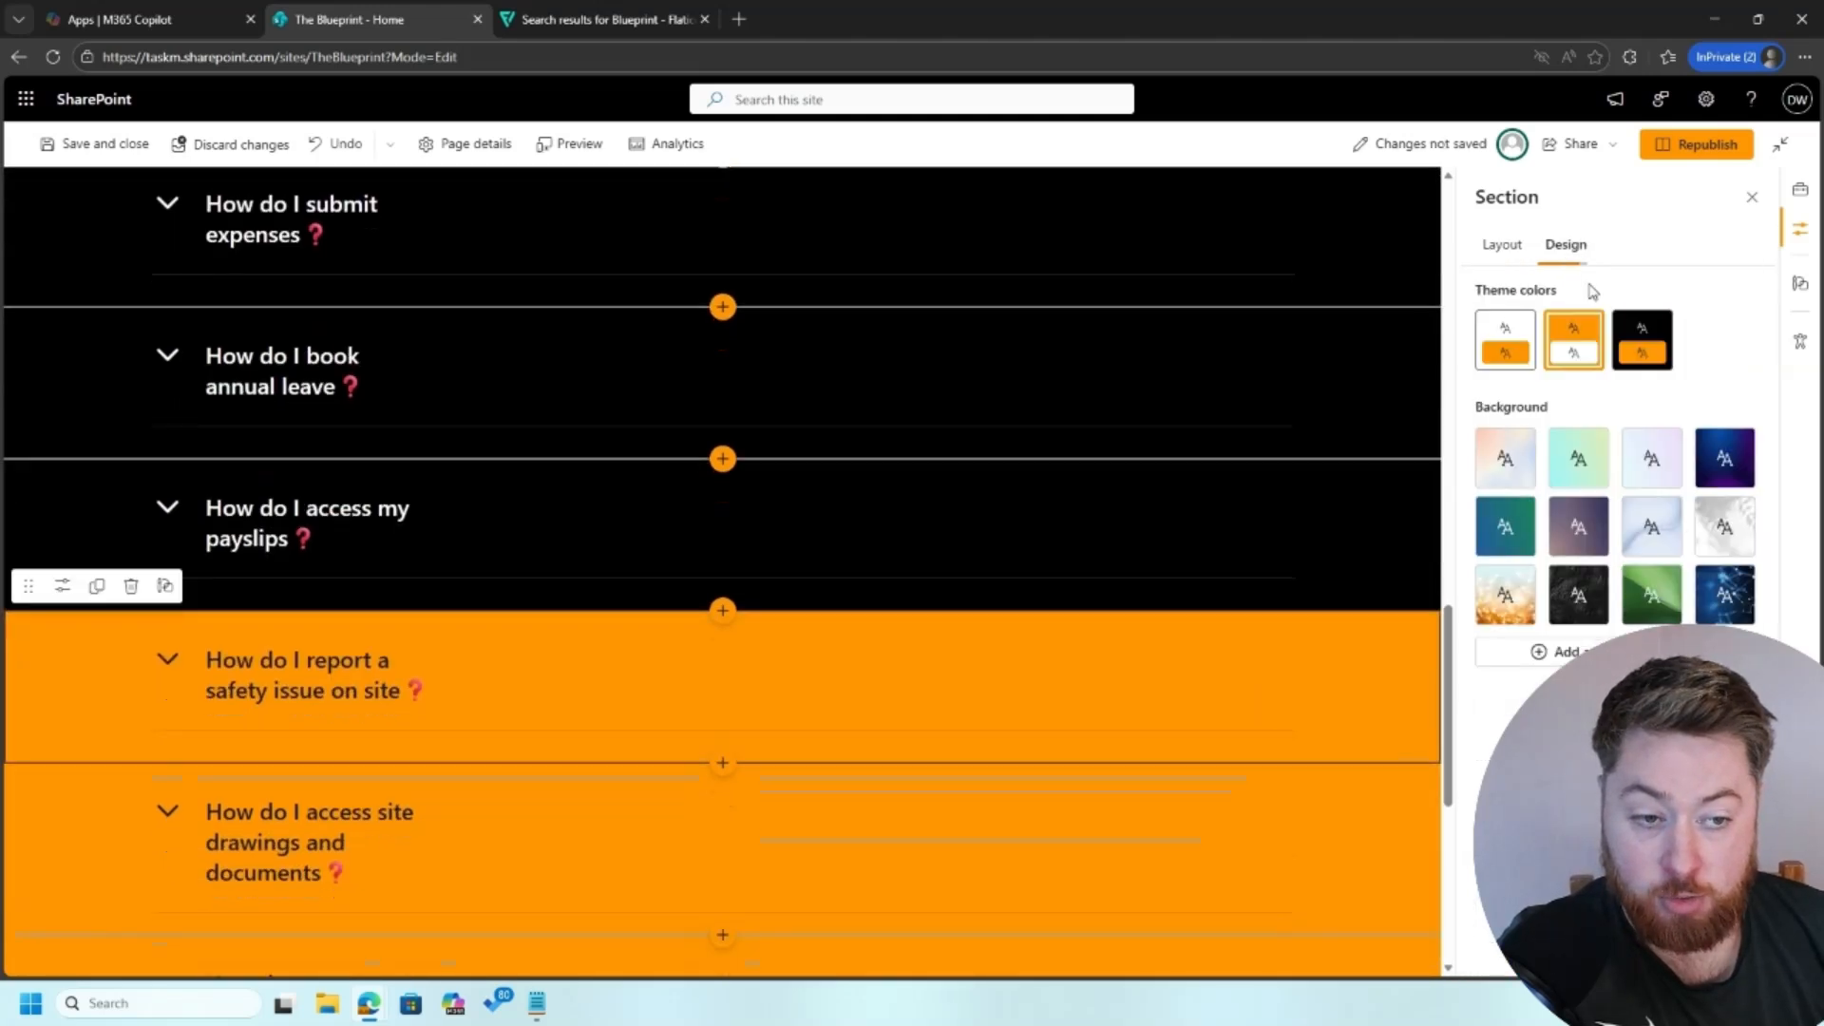
click(1642, 340)
scroll(1303, 725, down, 2)
click(1397, 677)
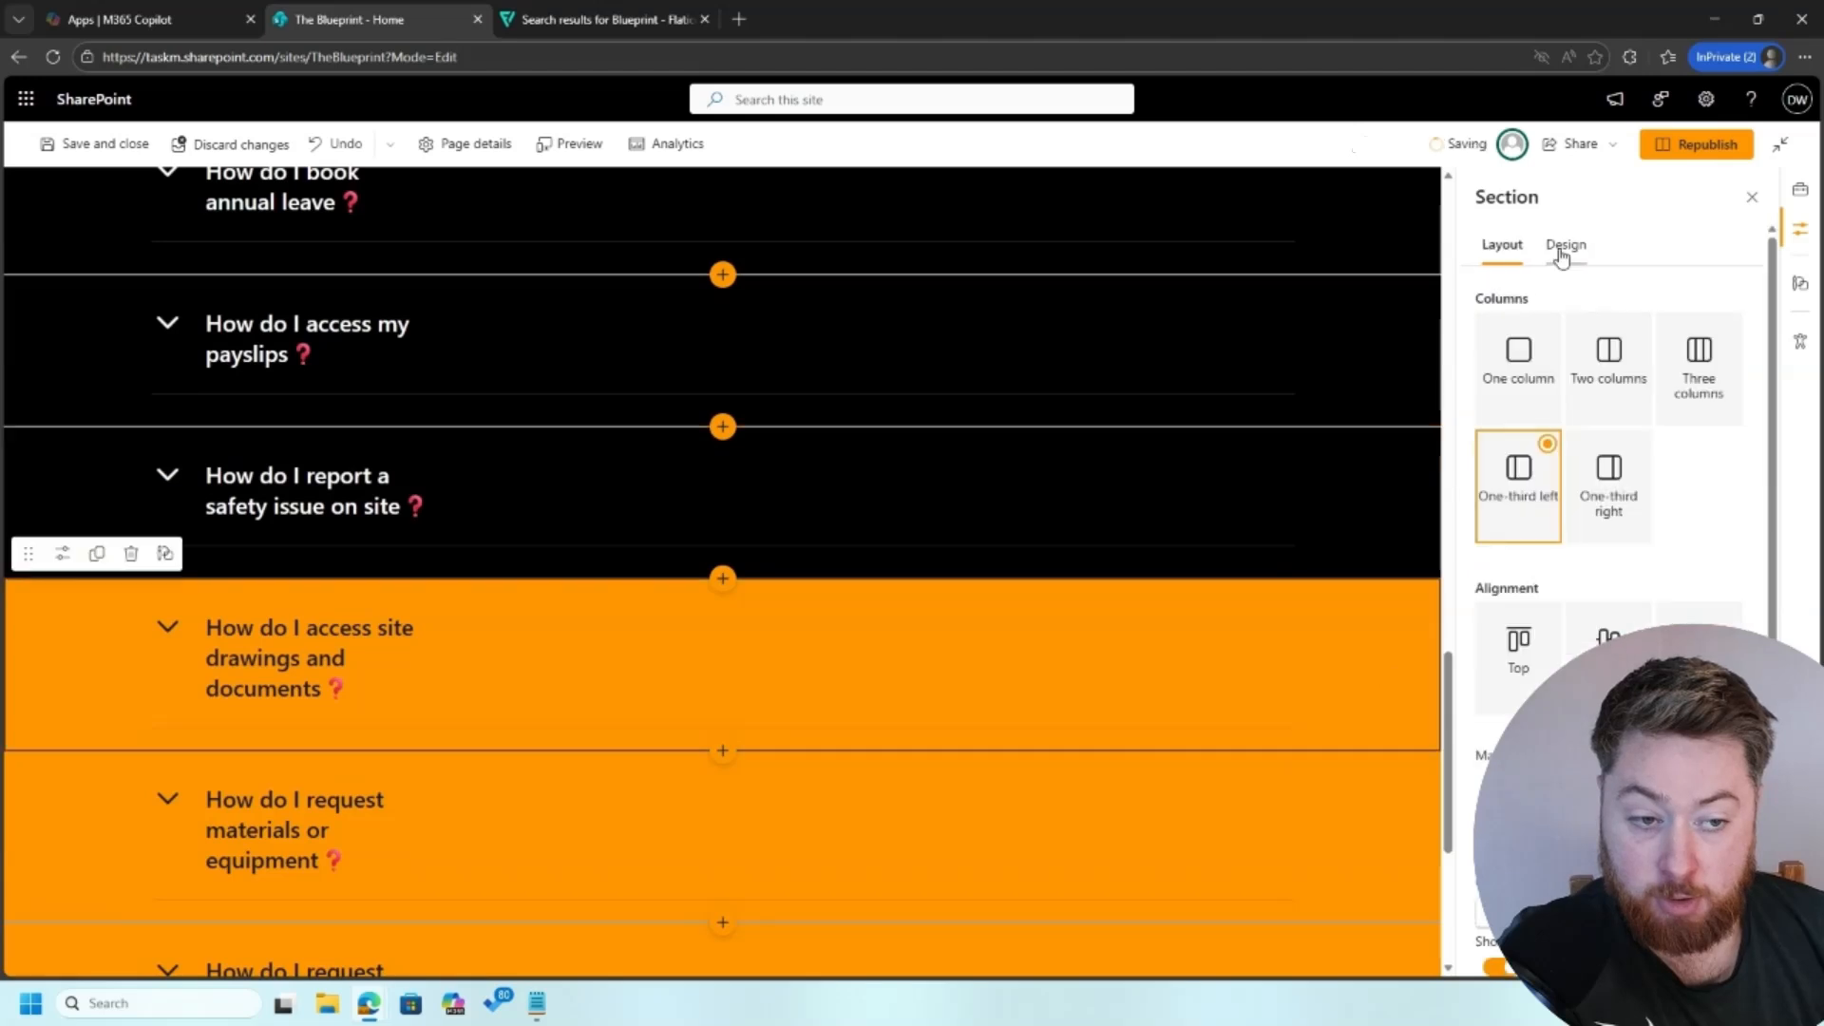
click(1566, 245)
click(1642, 339)
Step: Set the black theme background on both "How do I request materials or equipment" sections
scroll(1335, 711, down, 2)
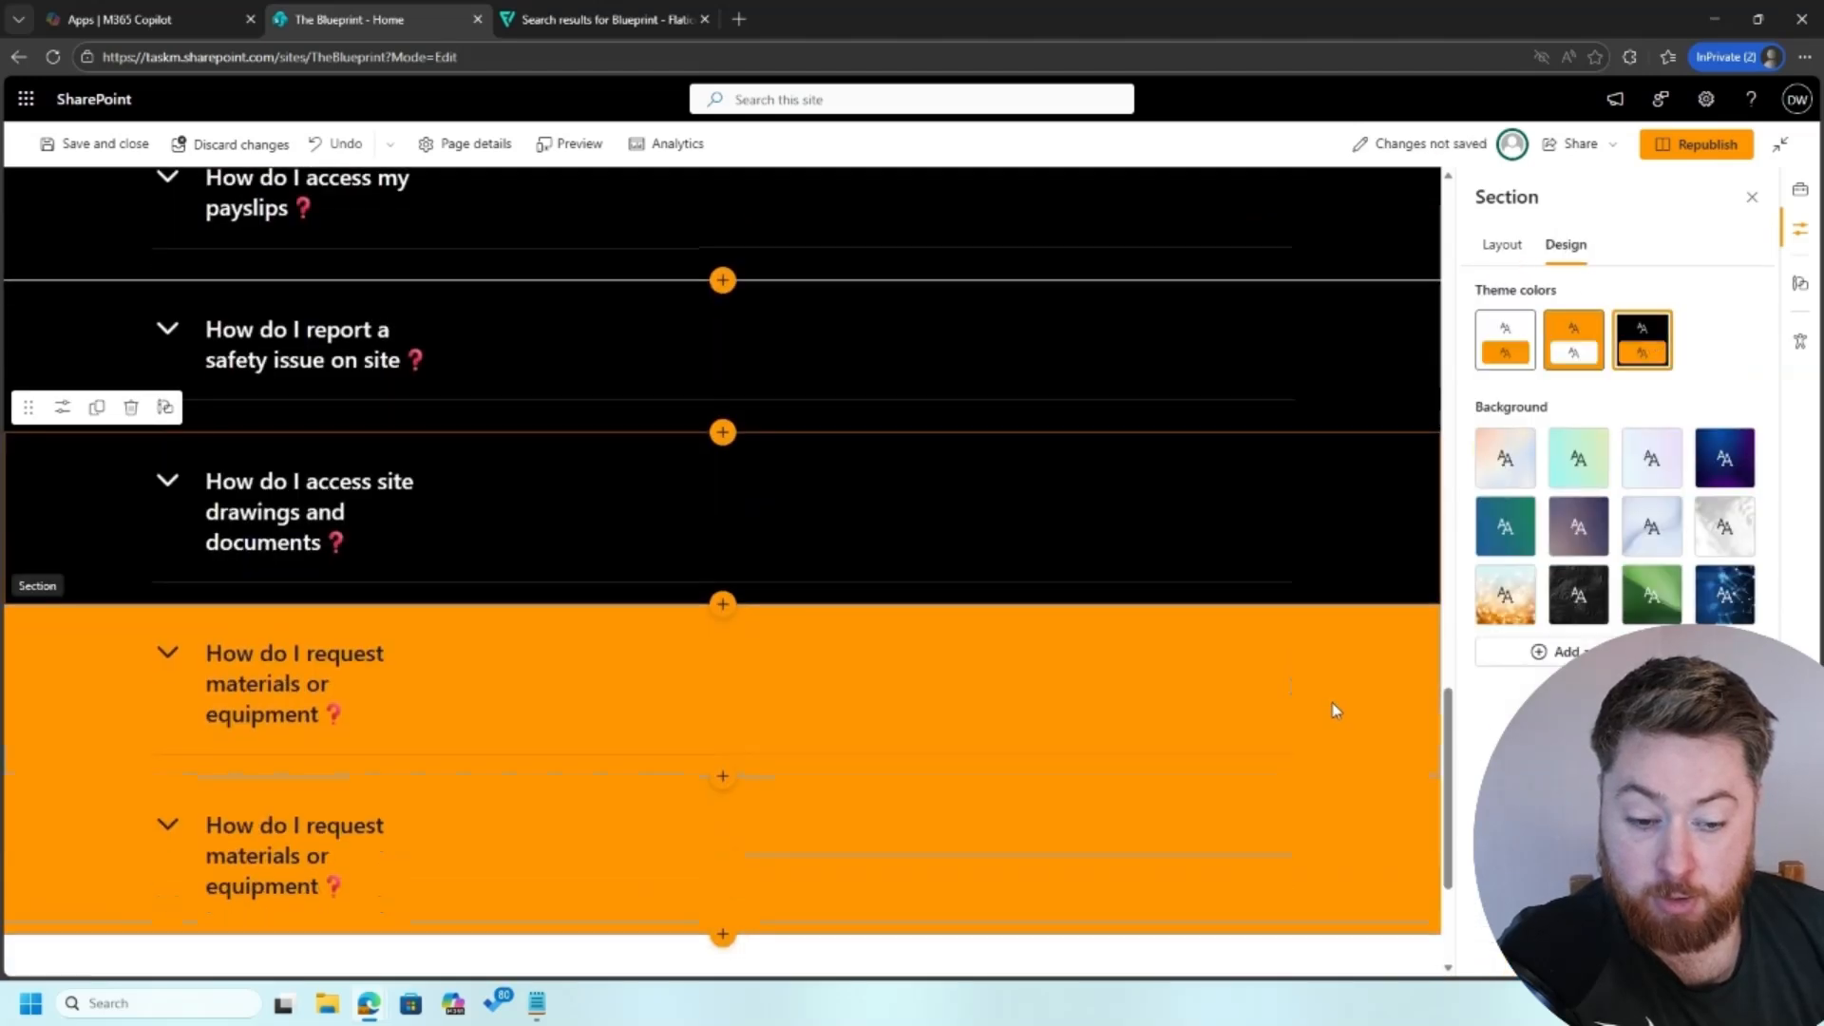
click(1377, 684)
click(1566, 245)
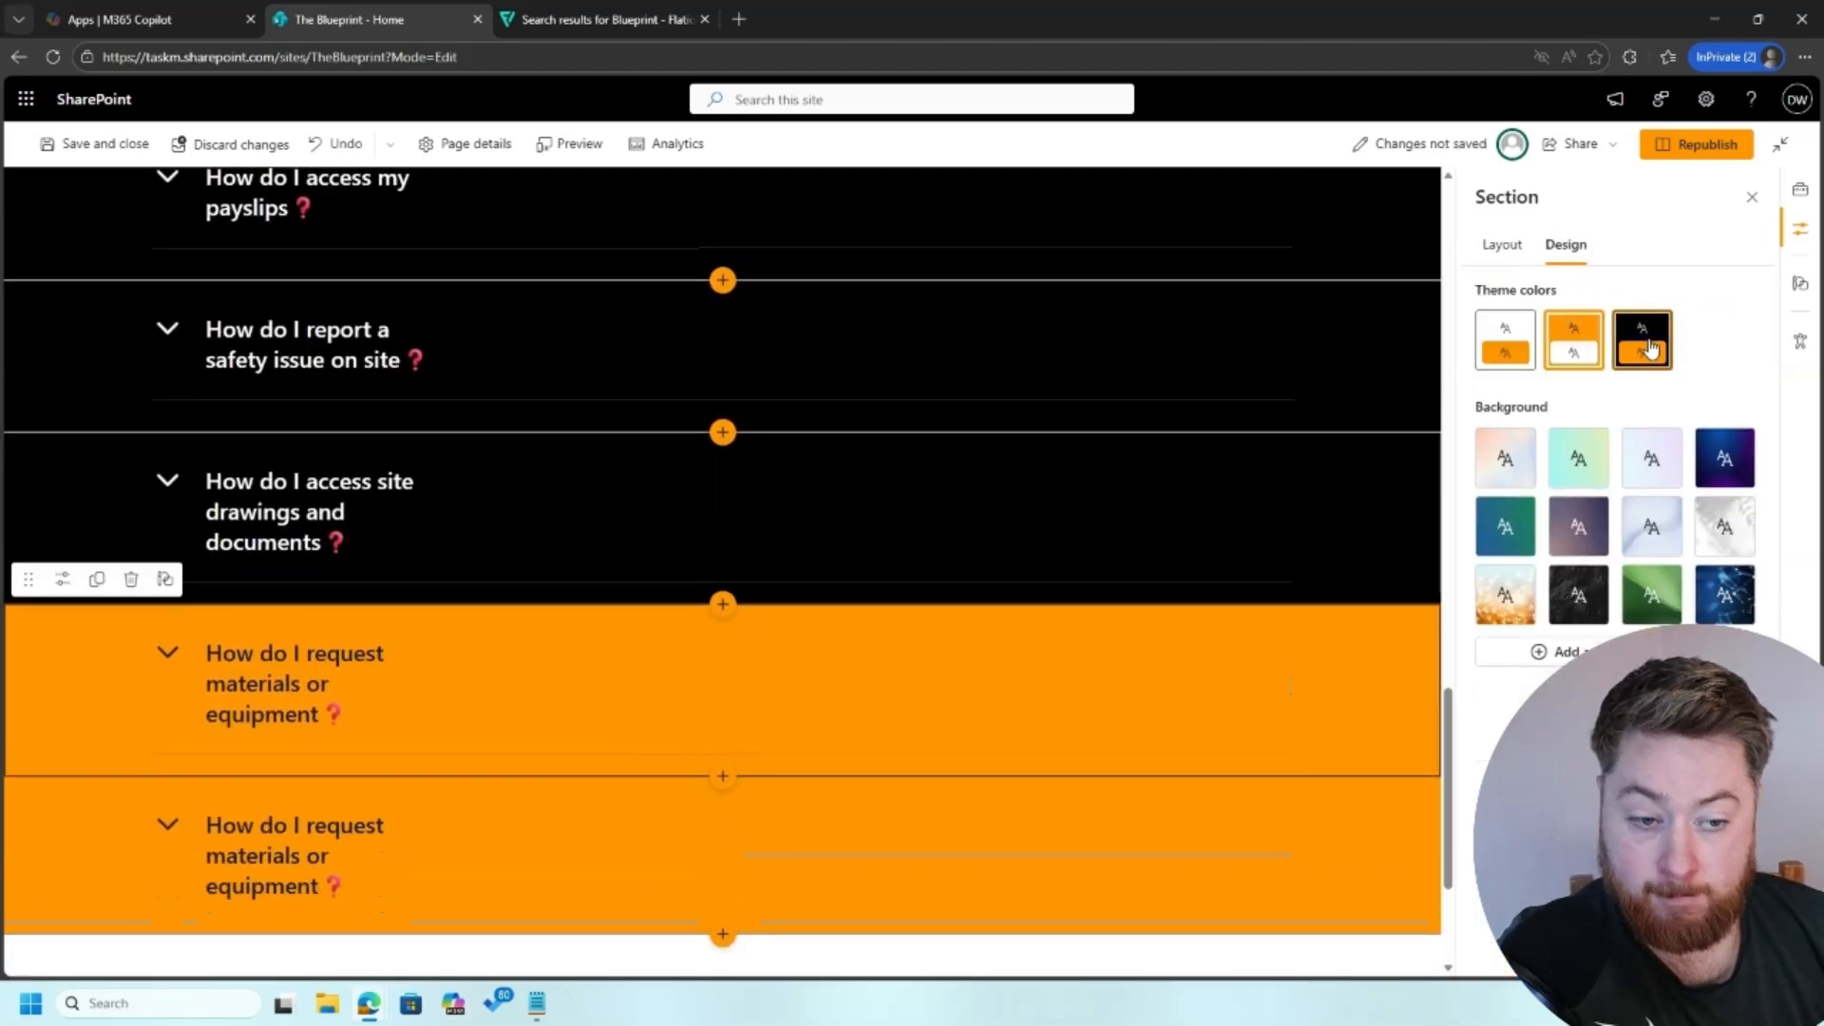
click(1642, 339)
scroll(1340, 751, down, 1)
click(1401, 703)
click(1566, 245)
click(1642, 339)
Step: Give the Project Tracker section the #ff9500 background with white accent
scroll(1195, 636, up, 12)
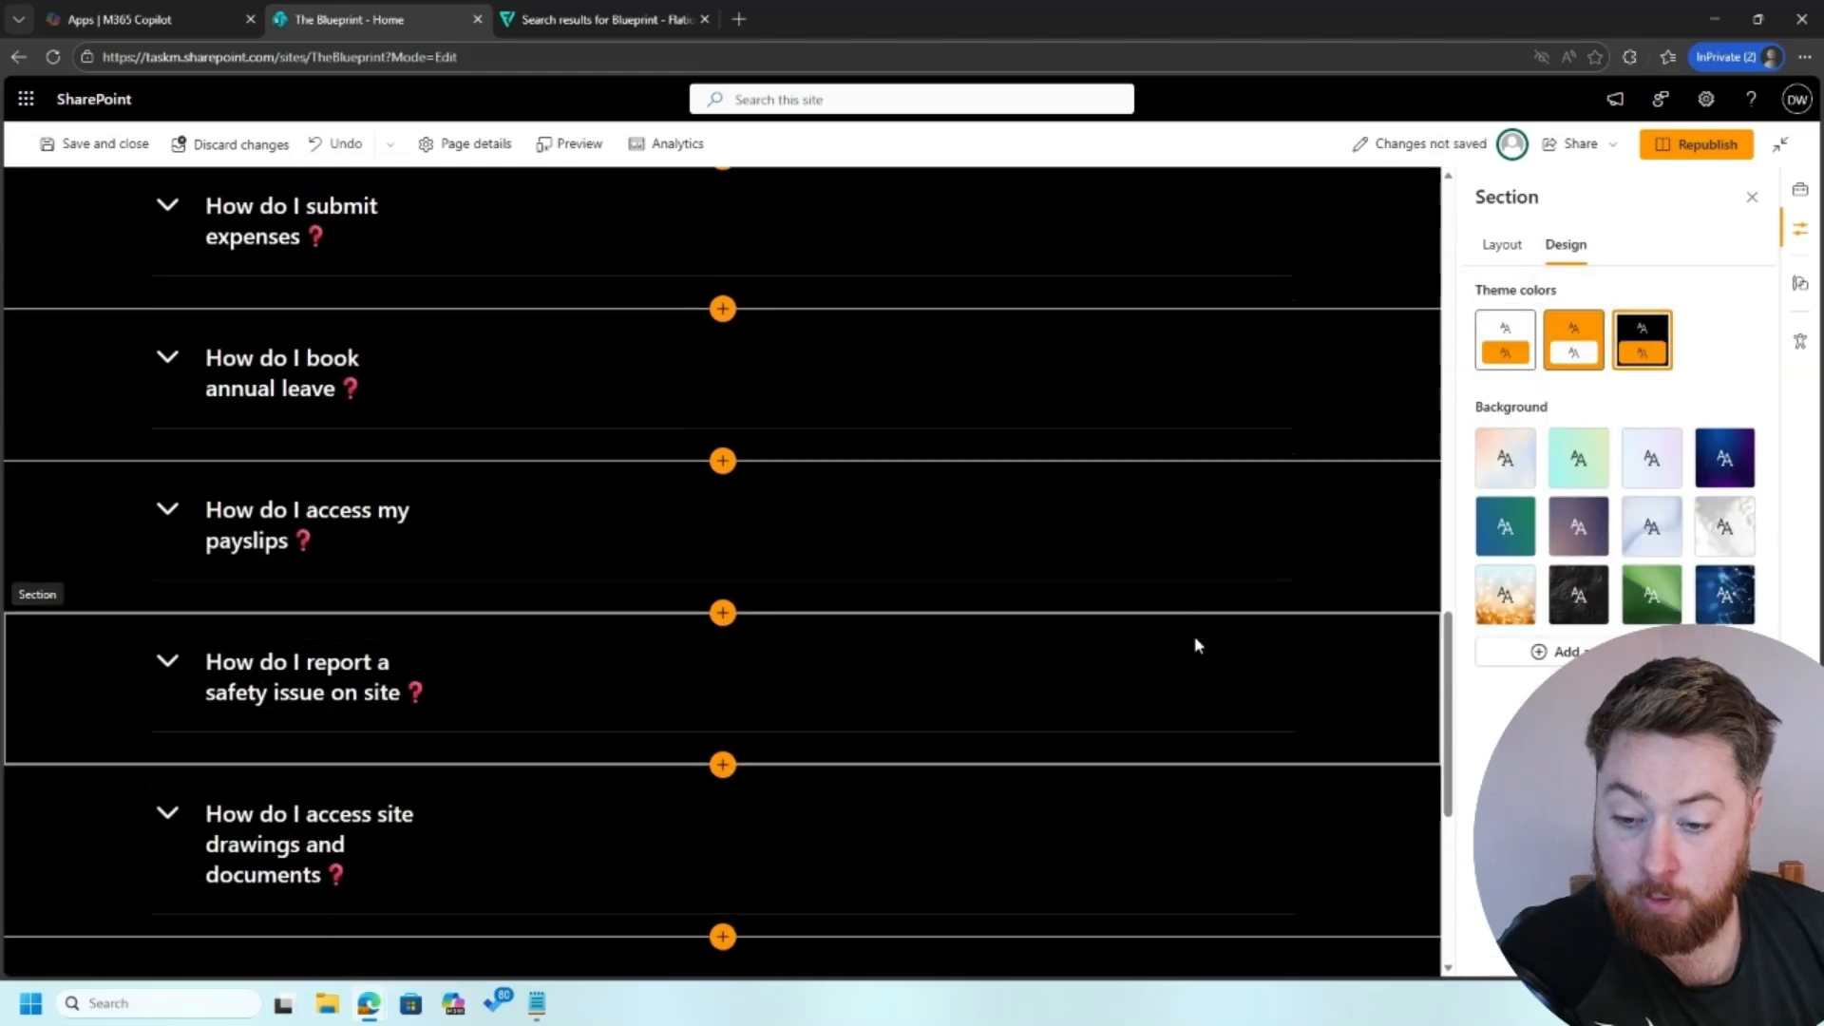
click(1363, 613)
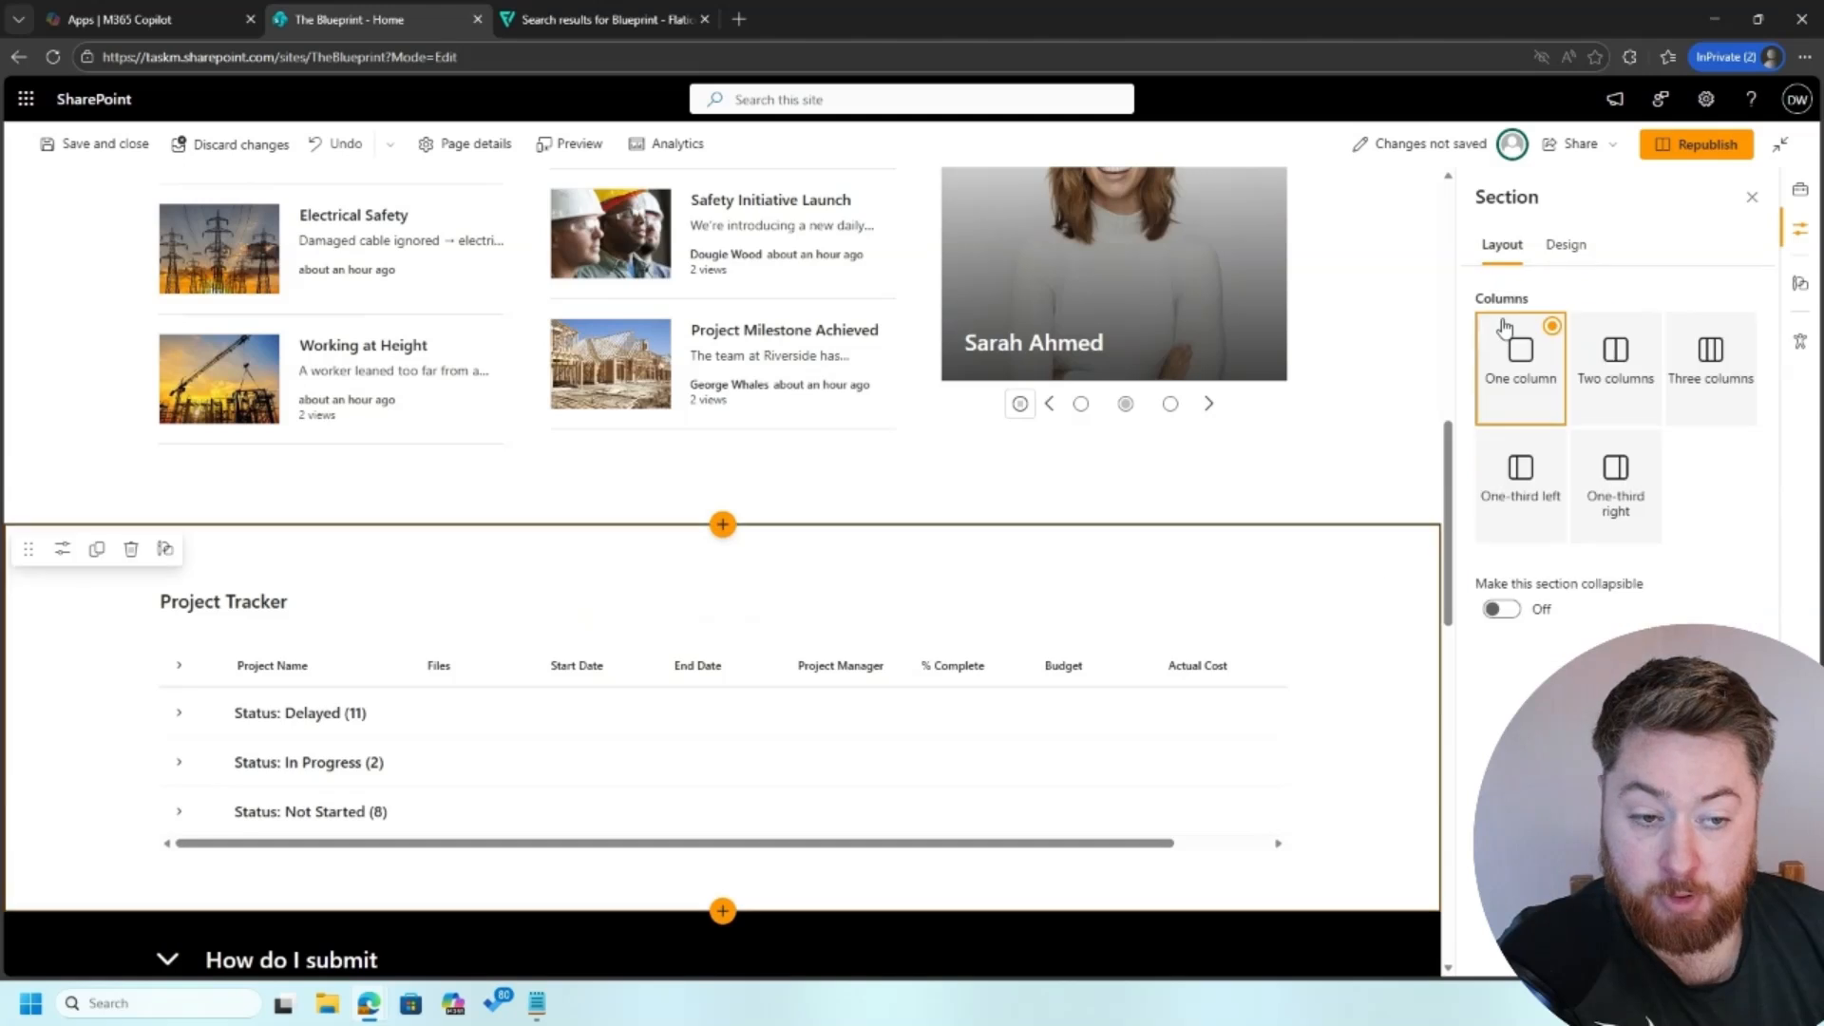
click(1566, 246)
click(1598, 346)
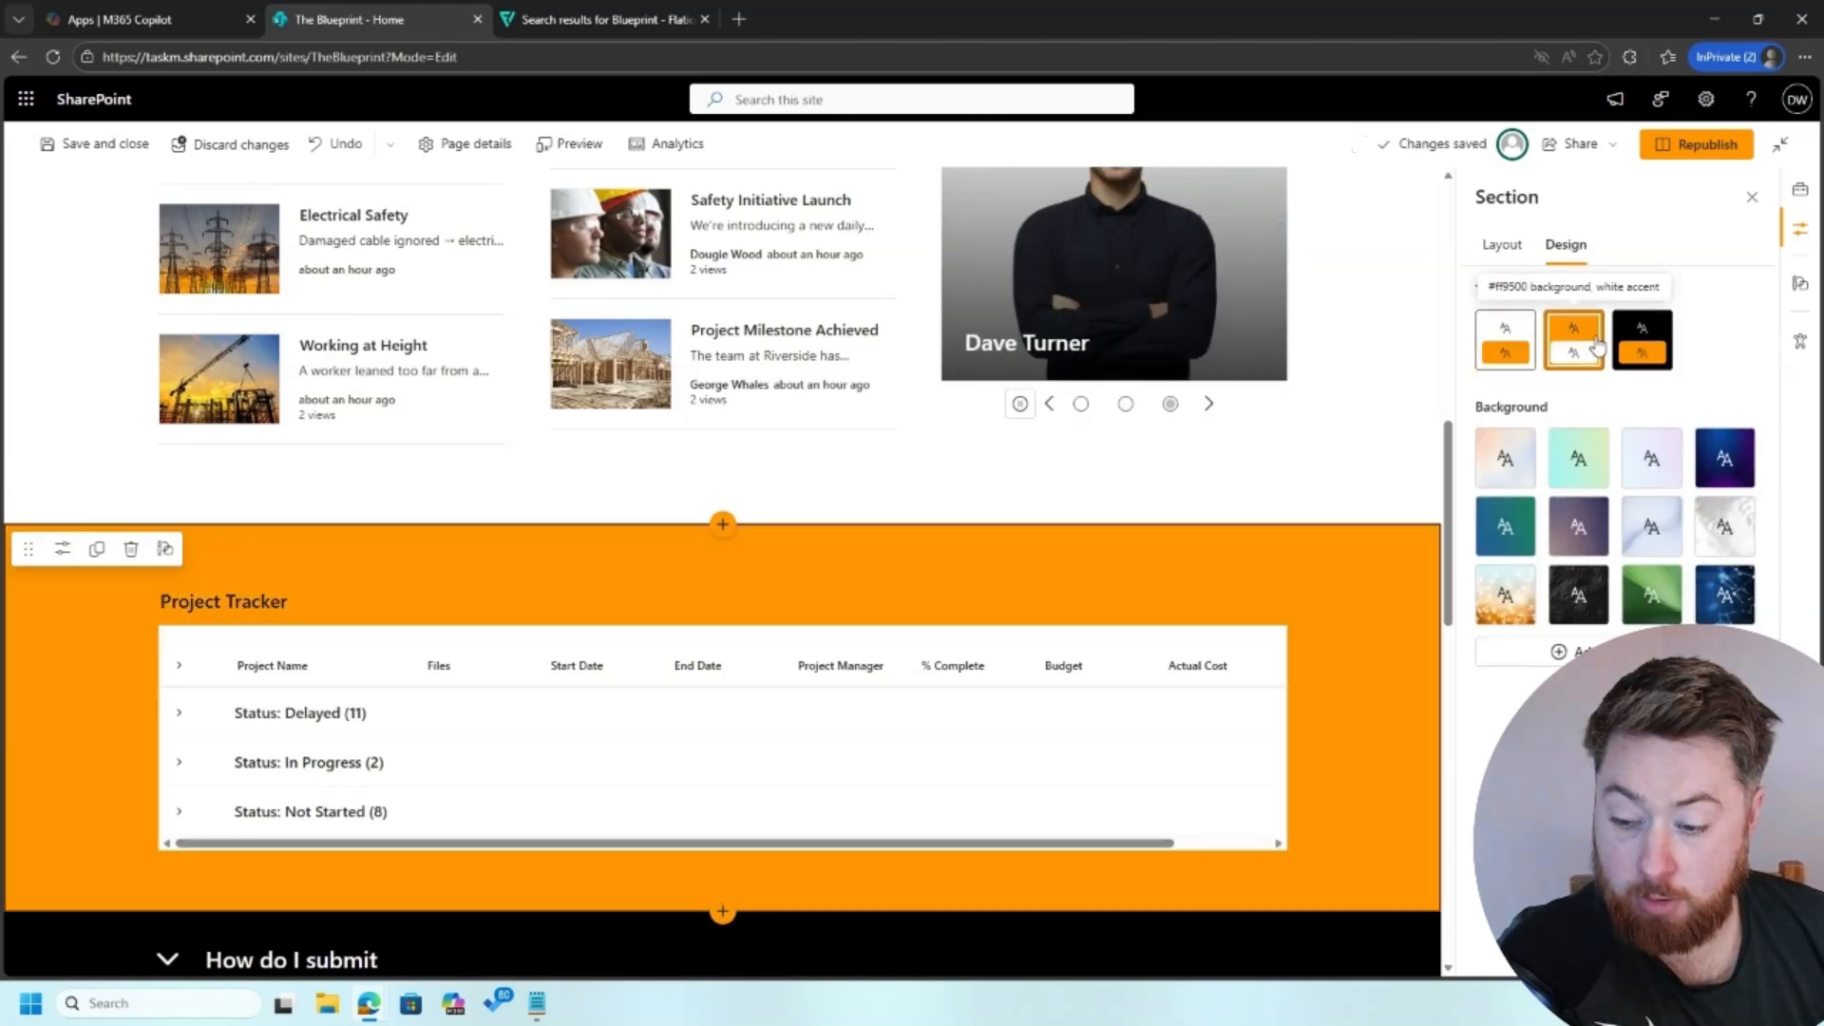
Step: Check the section backgrounds across the home page and republish it
scroll(1363, 547, up, 5)
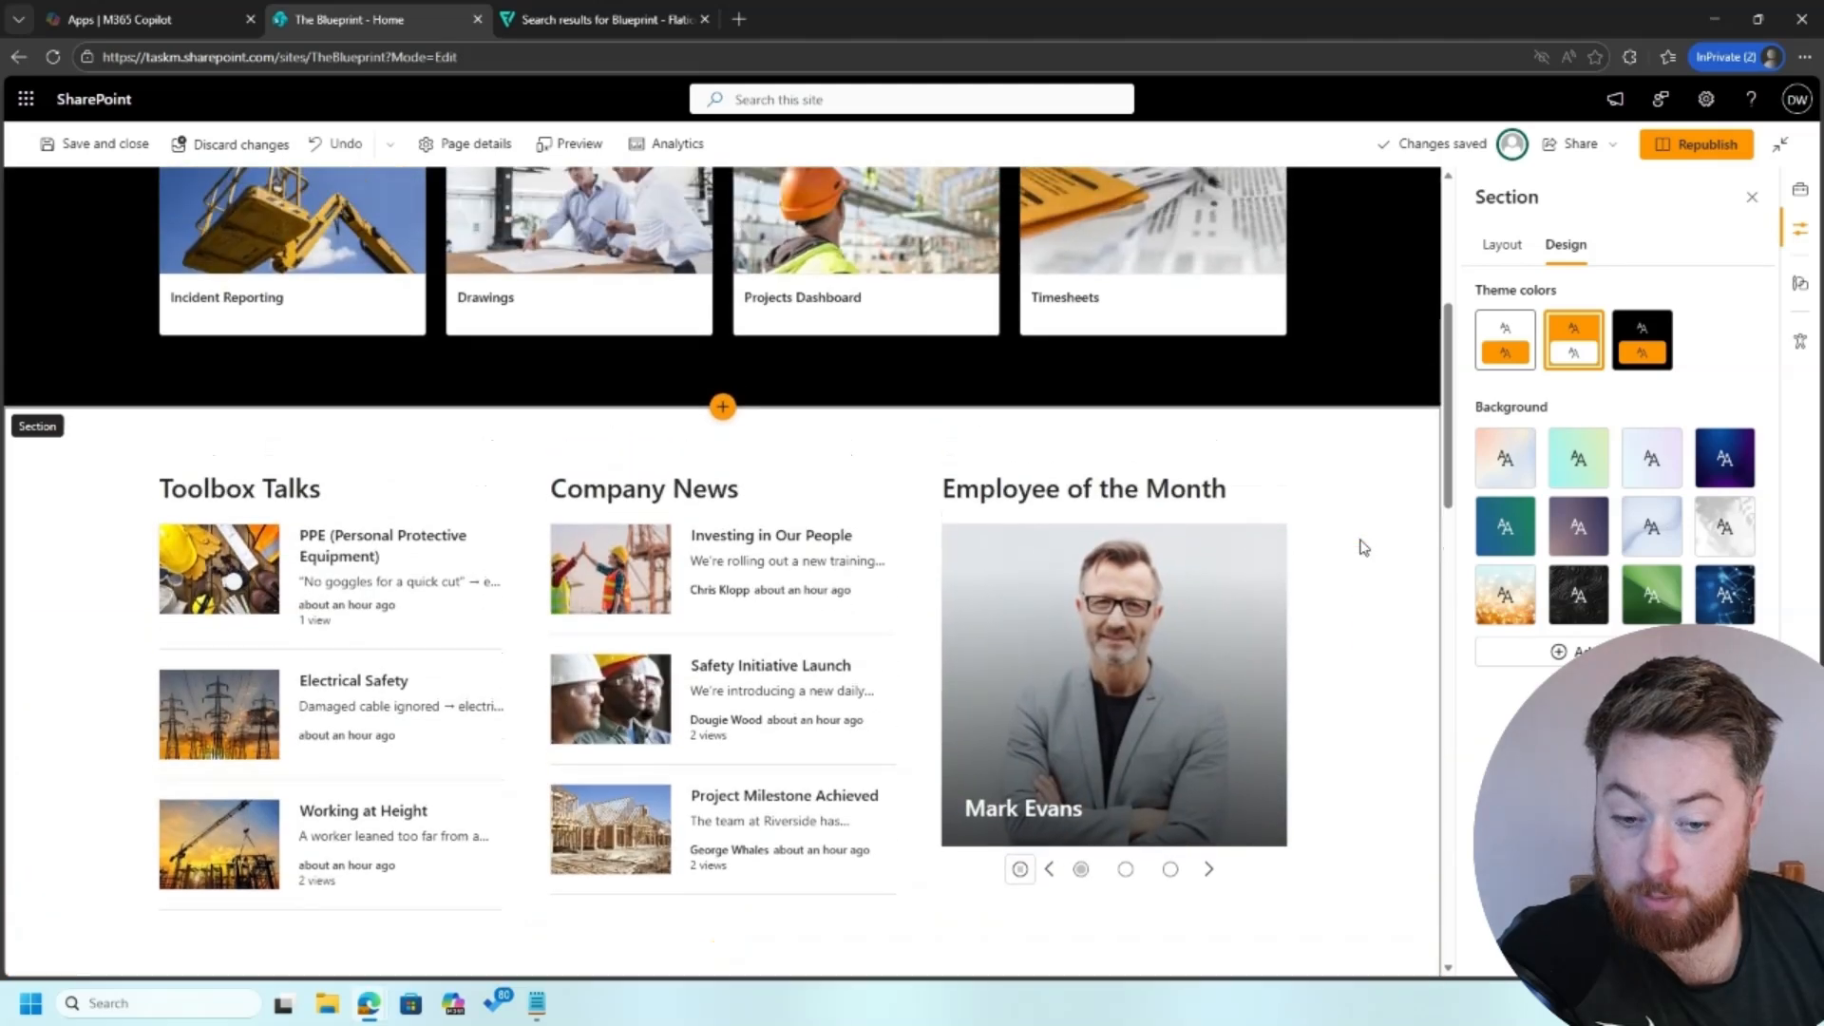
scroll(1365, 547, up, 4)
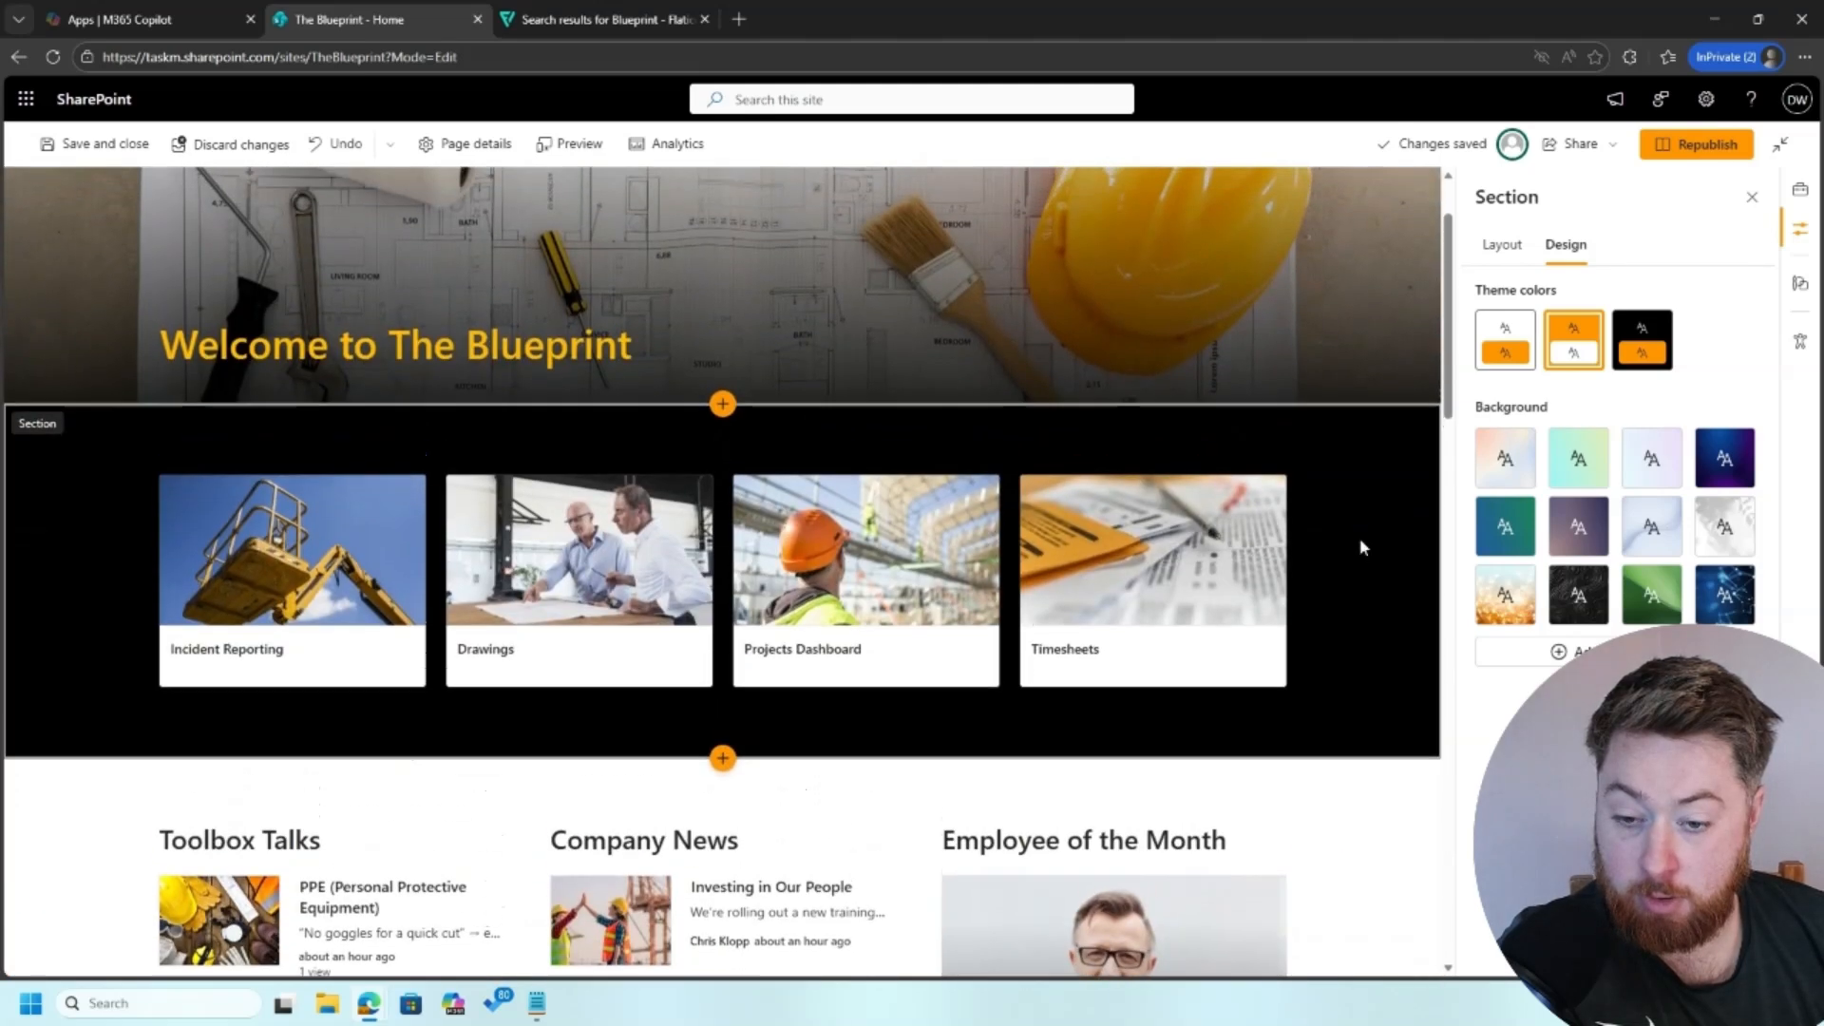
click(1370, 558)
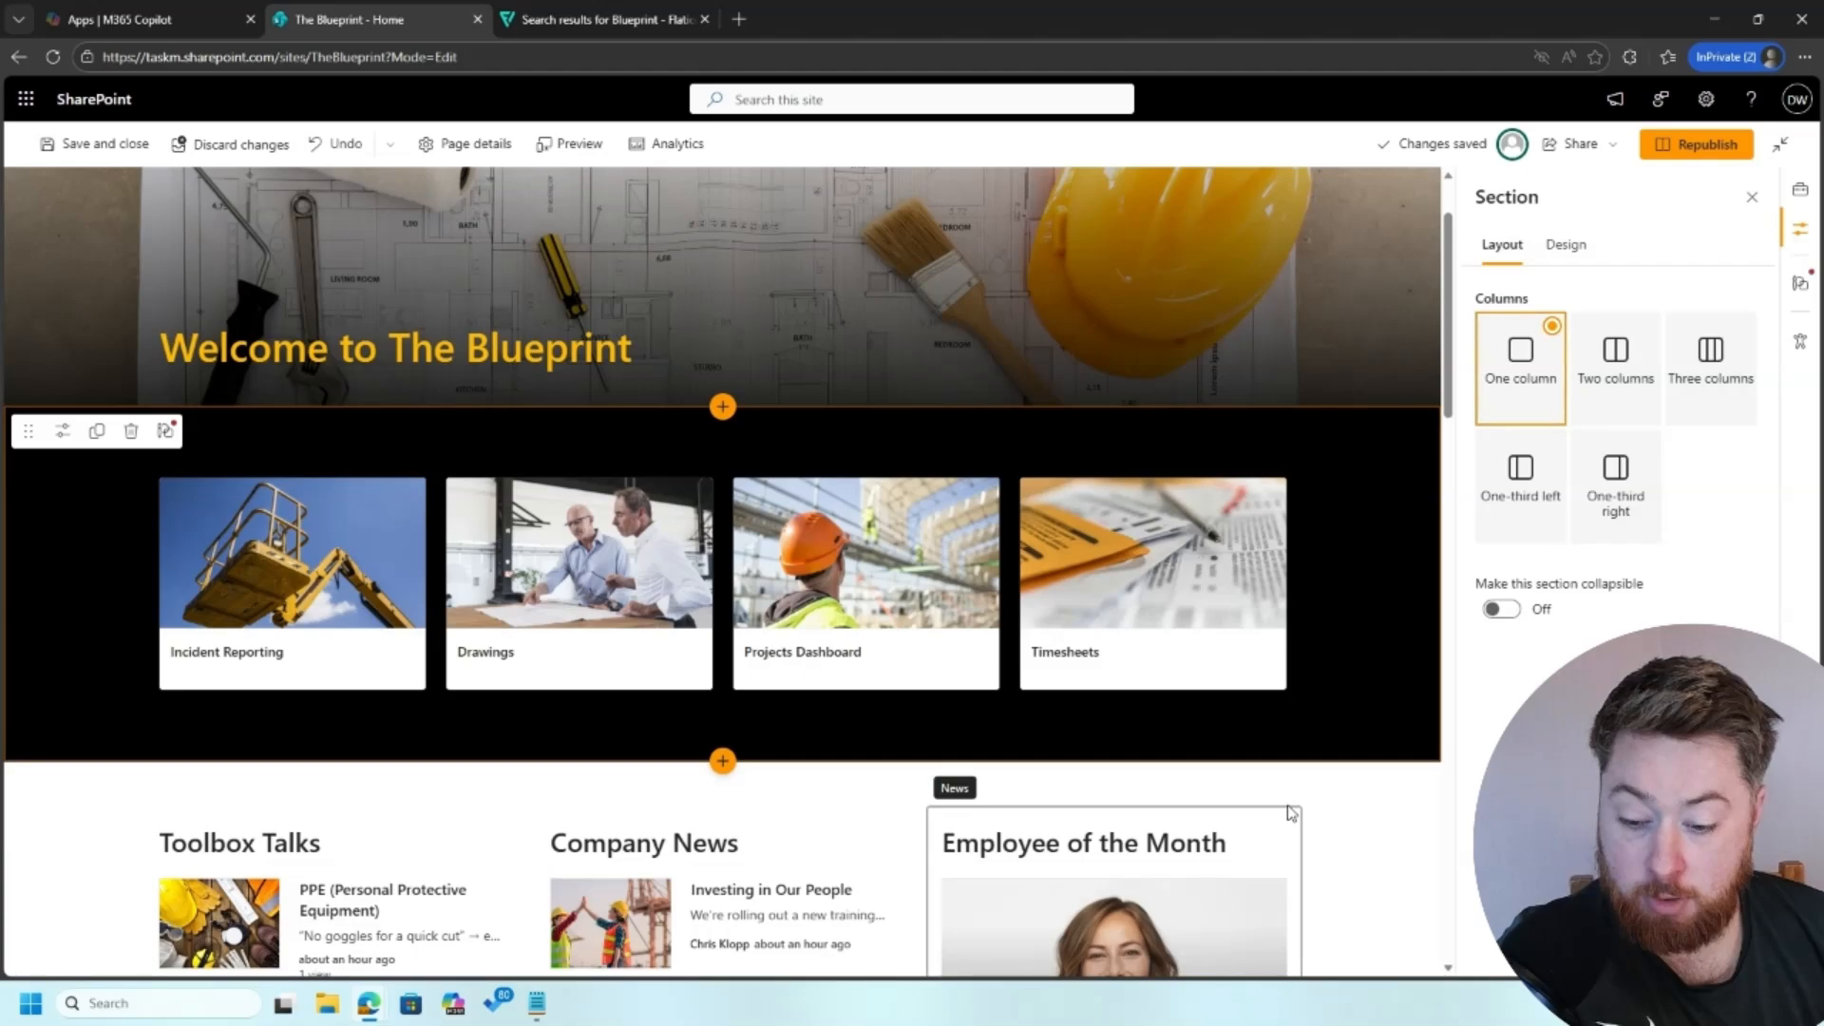
scroll(1292, 809, down, 2)
scroll(1353, 707, down, 5)
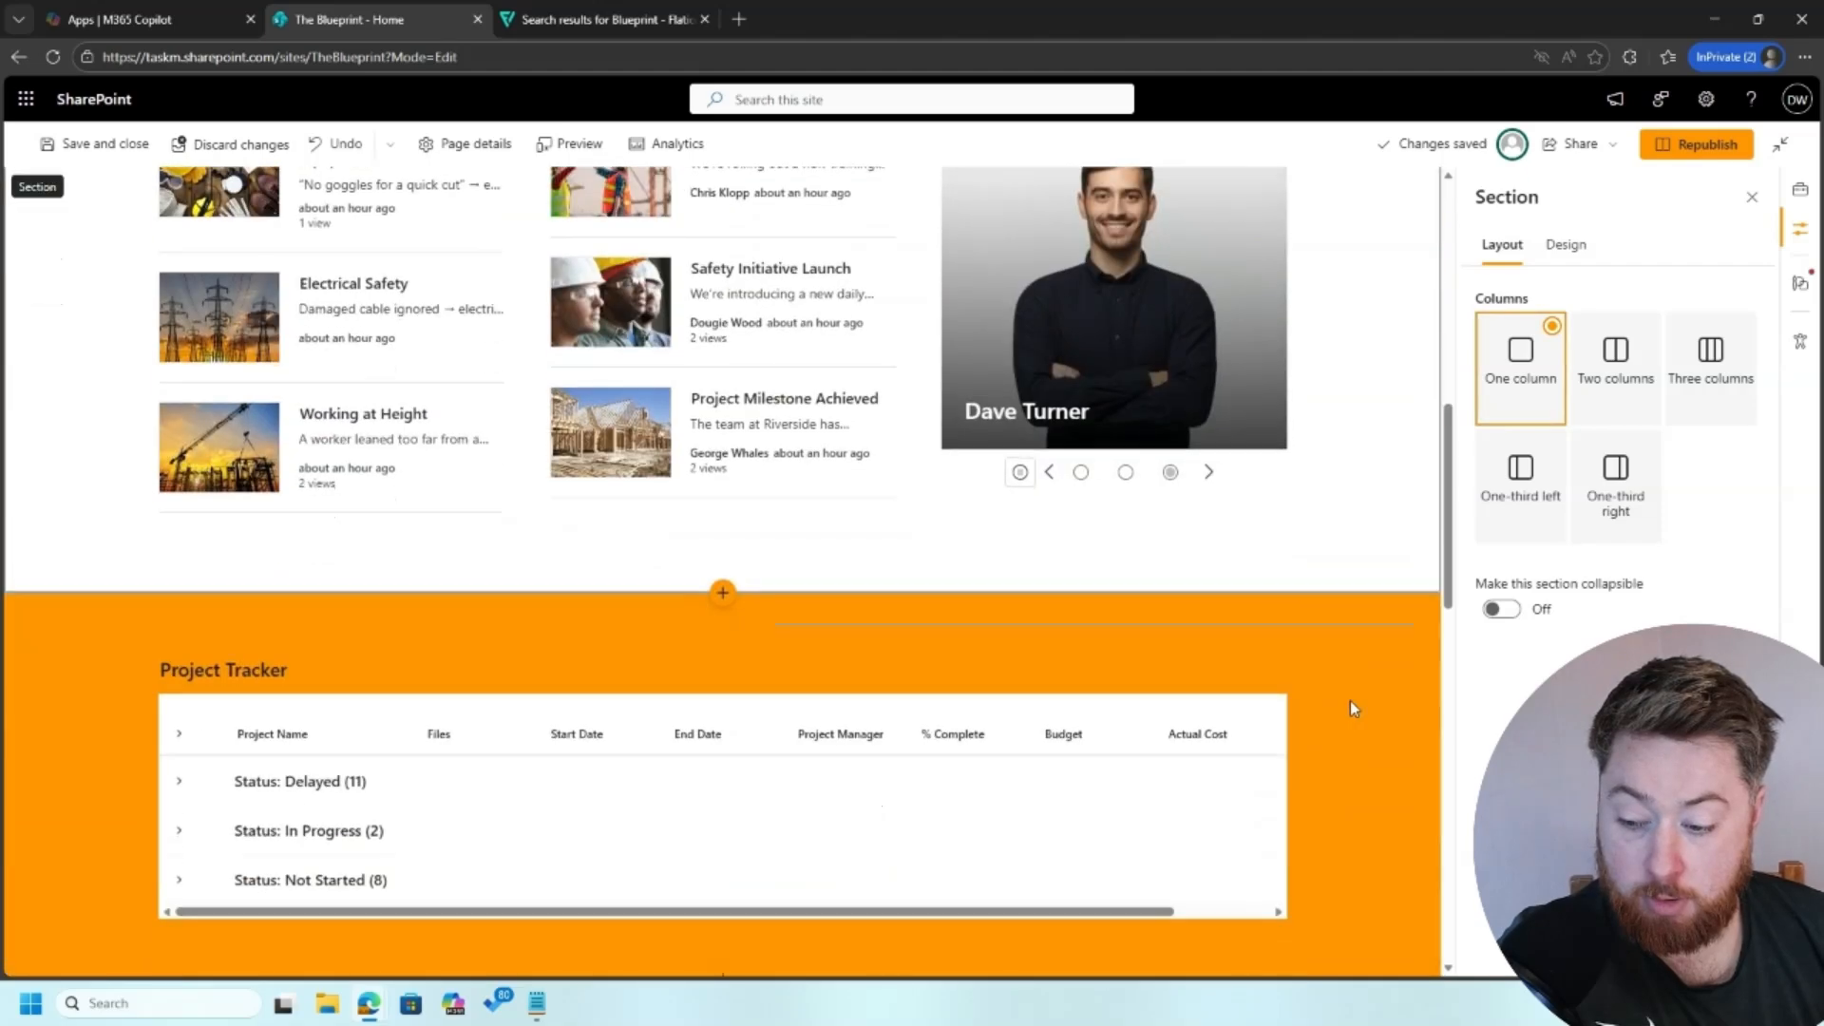
scroll(1351, 705, up, 8)
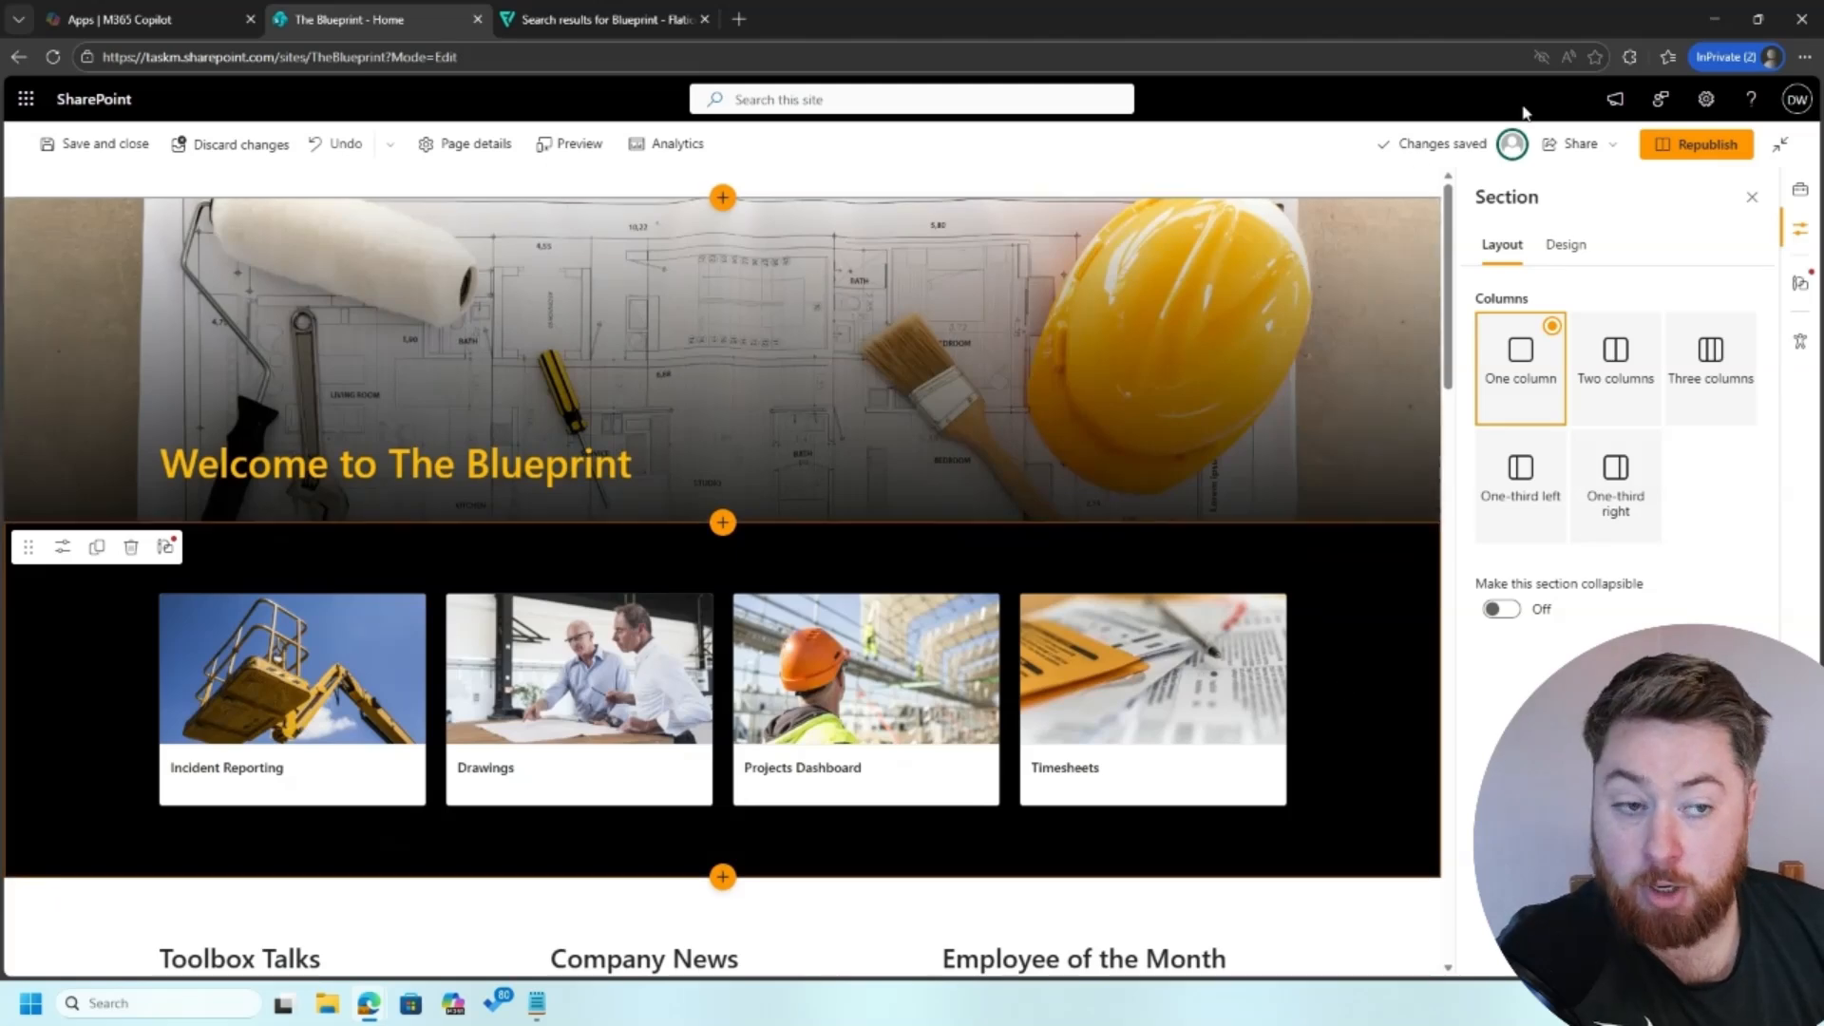
click(1727, 145)
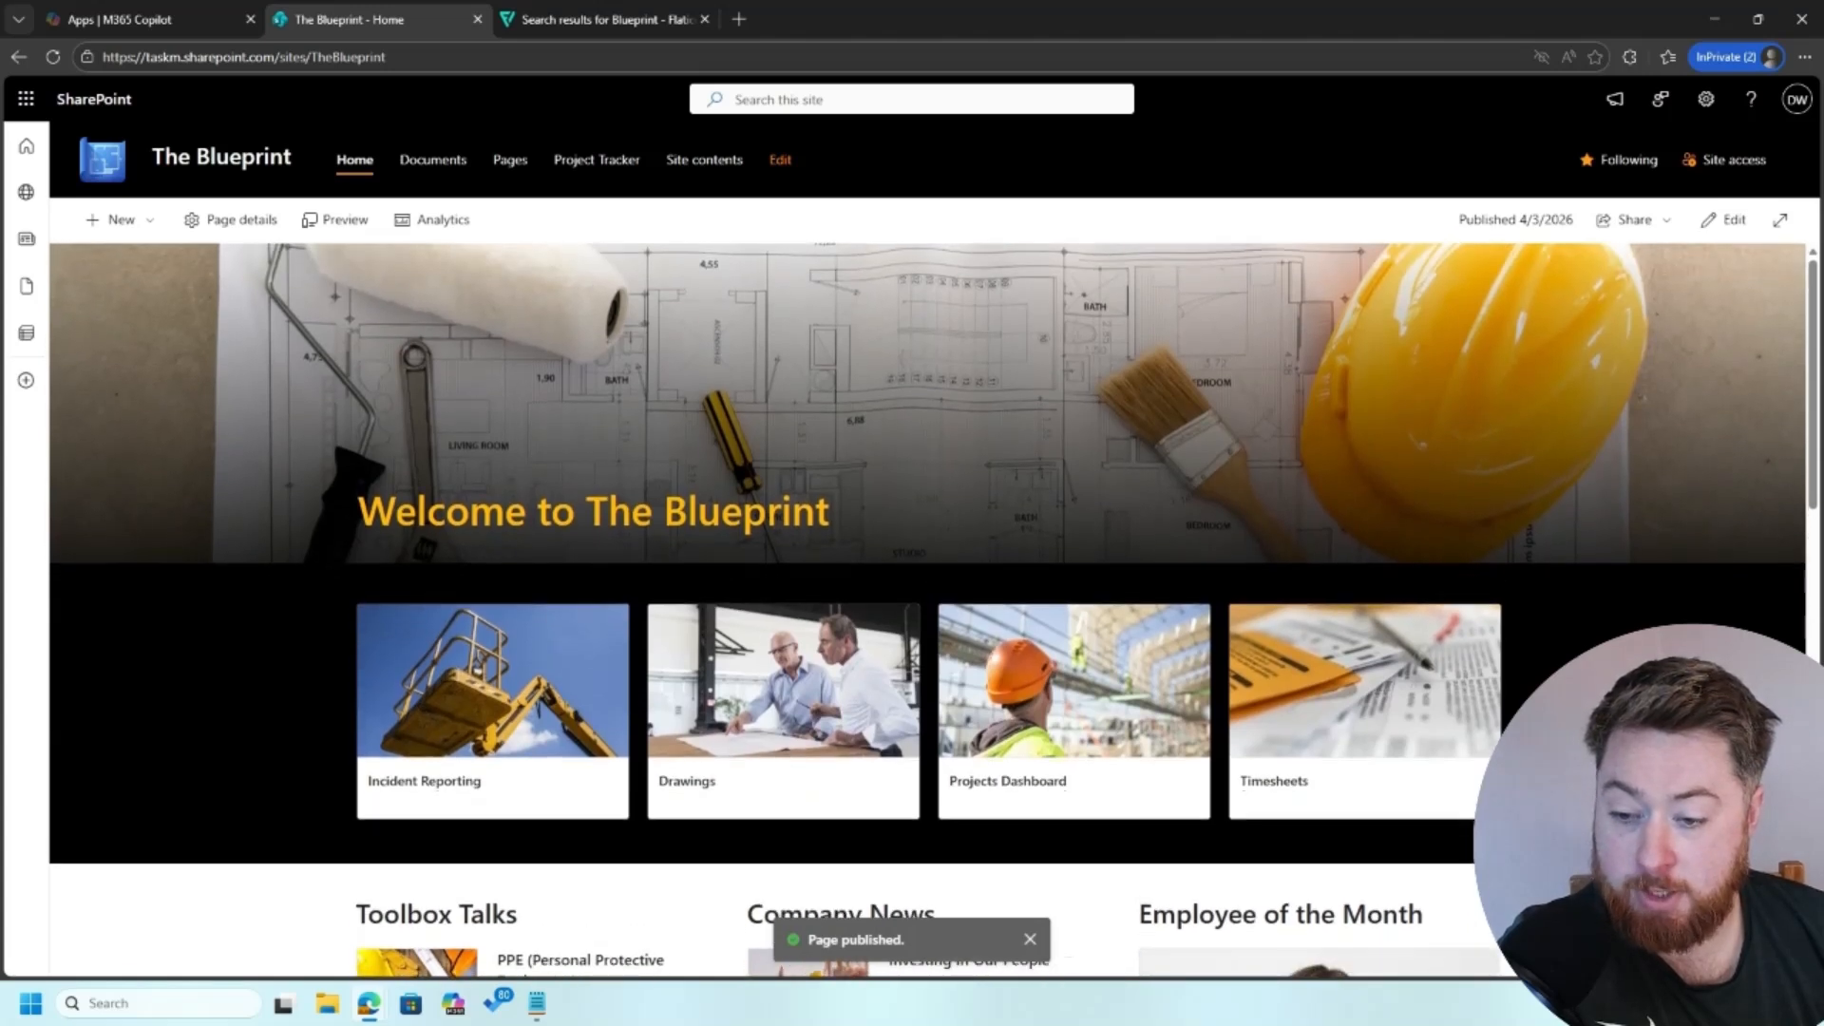
Step: Review the published home page's branding from the welcome banner down to the Project Tracker and question sections
scroll(934, 610, down, 3)
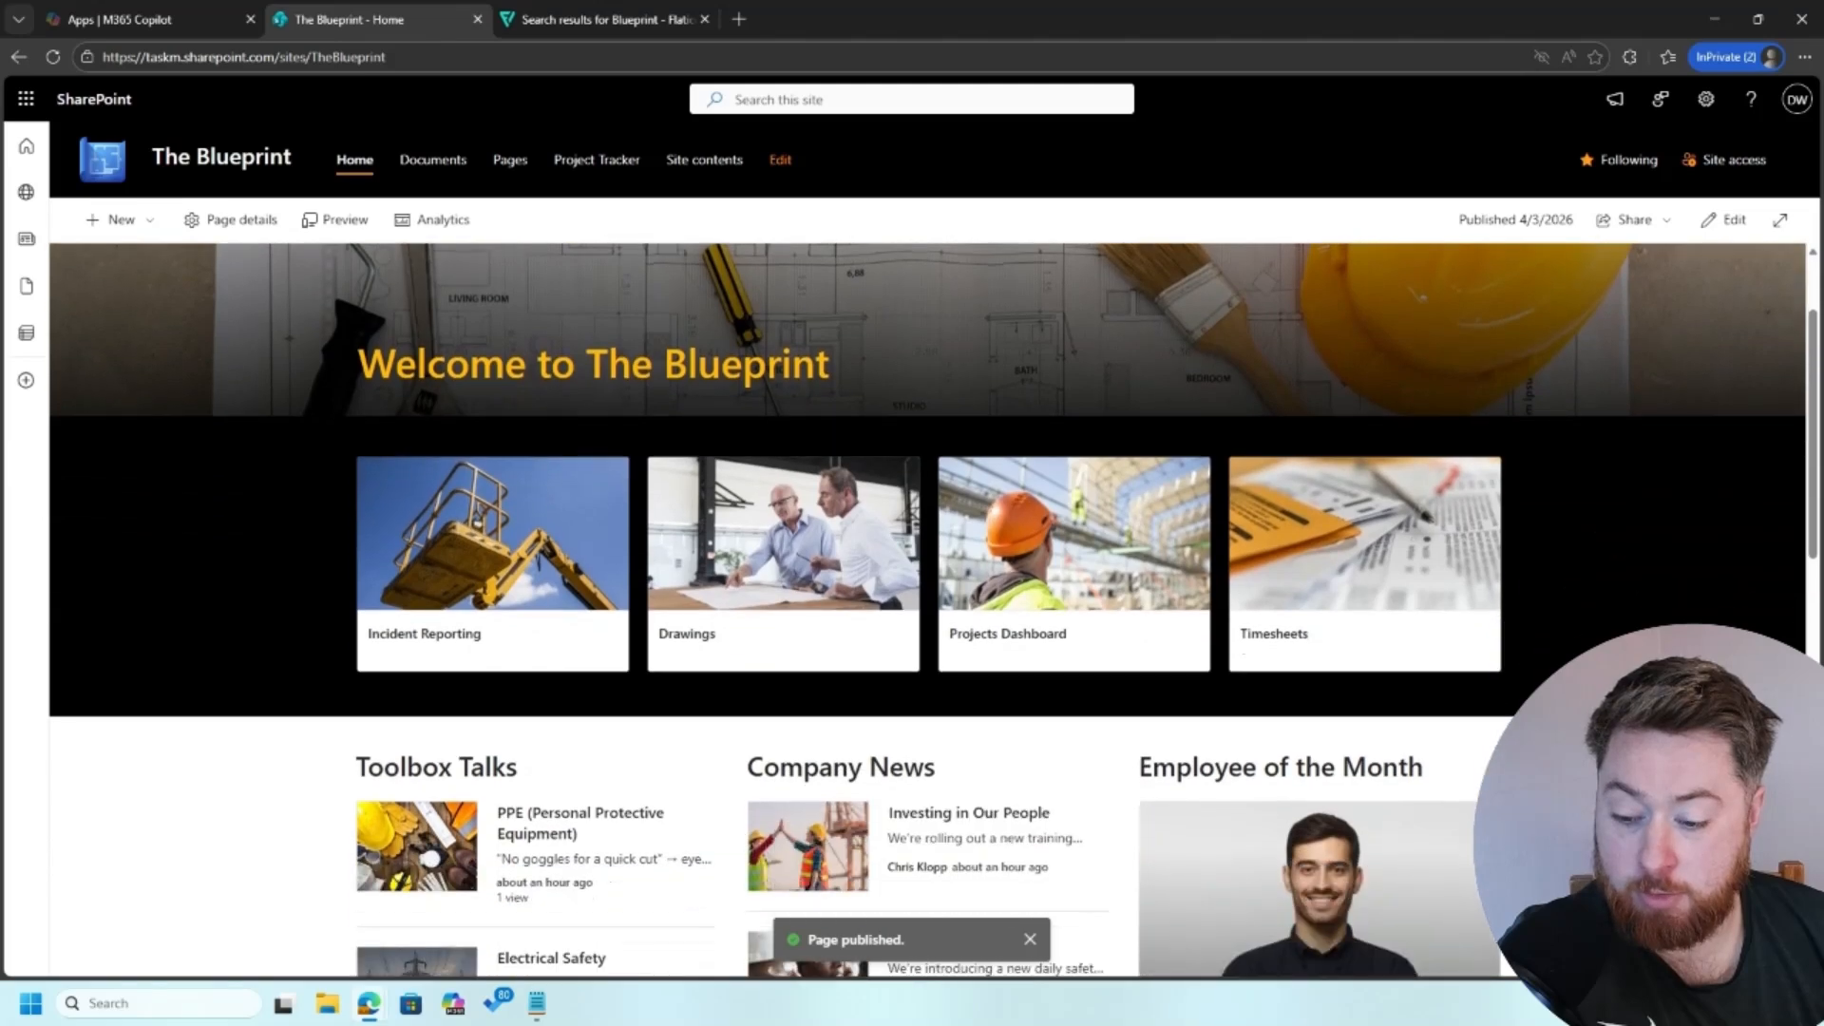
scroll(927, 610, down, 1)
scroll(927, 610, up, 4)
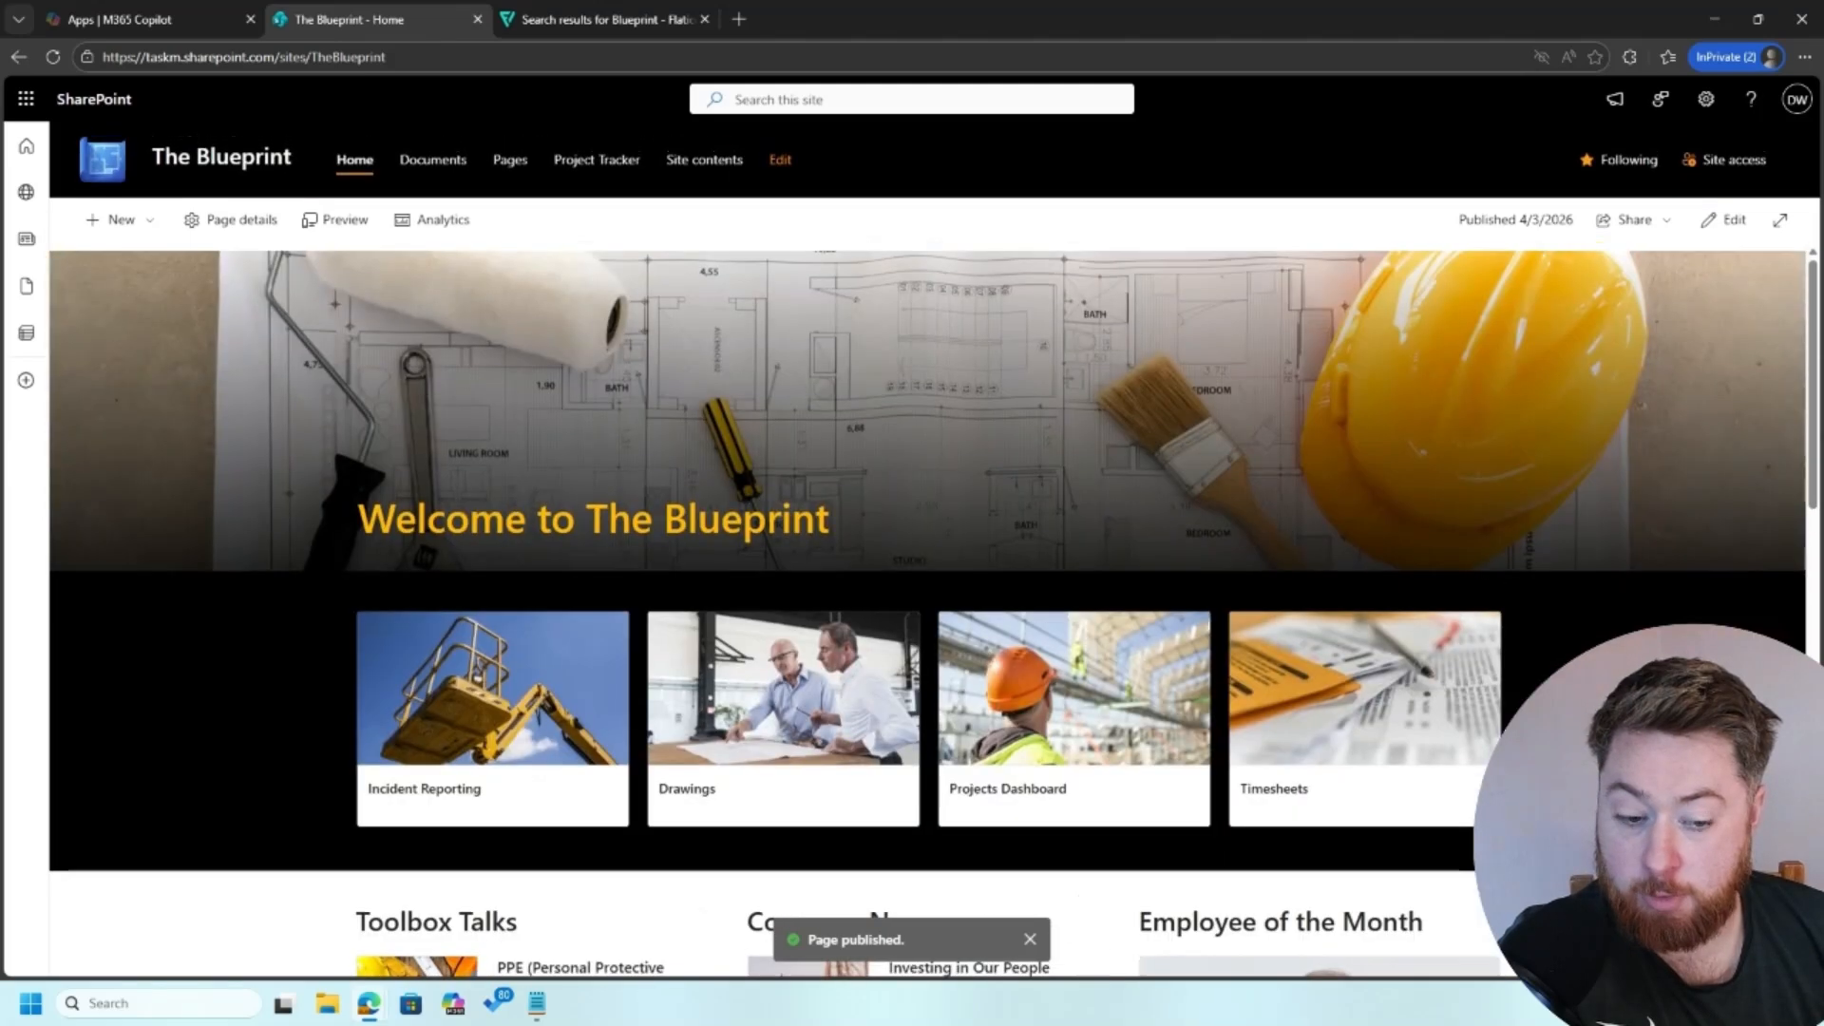
scroll(928, 610, down, 1)
scroll(928, 610, down, 4)
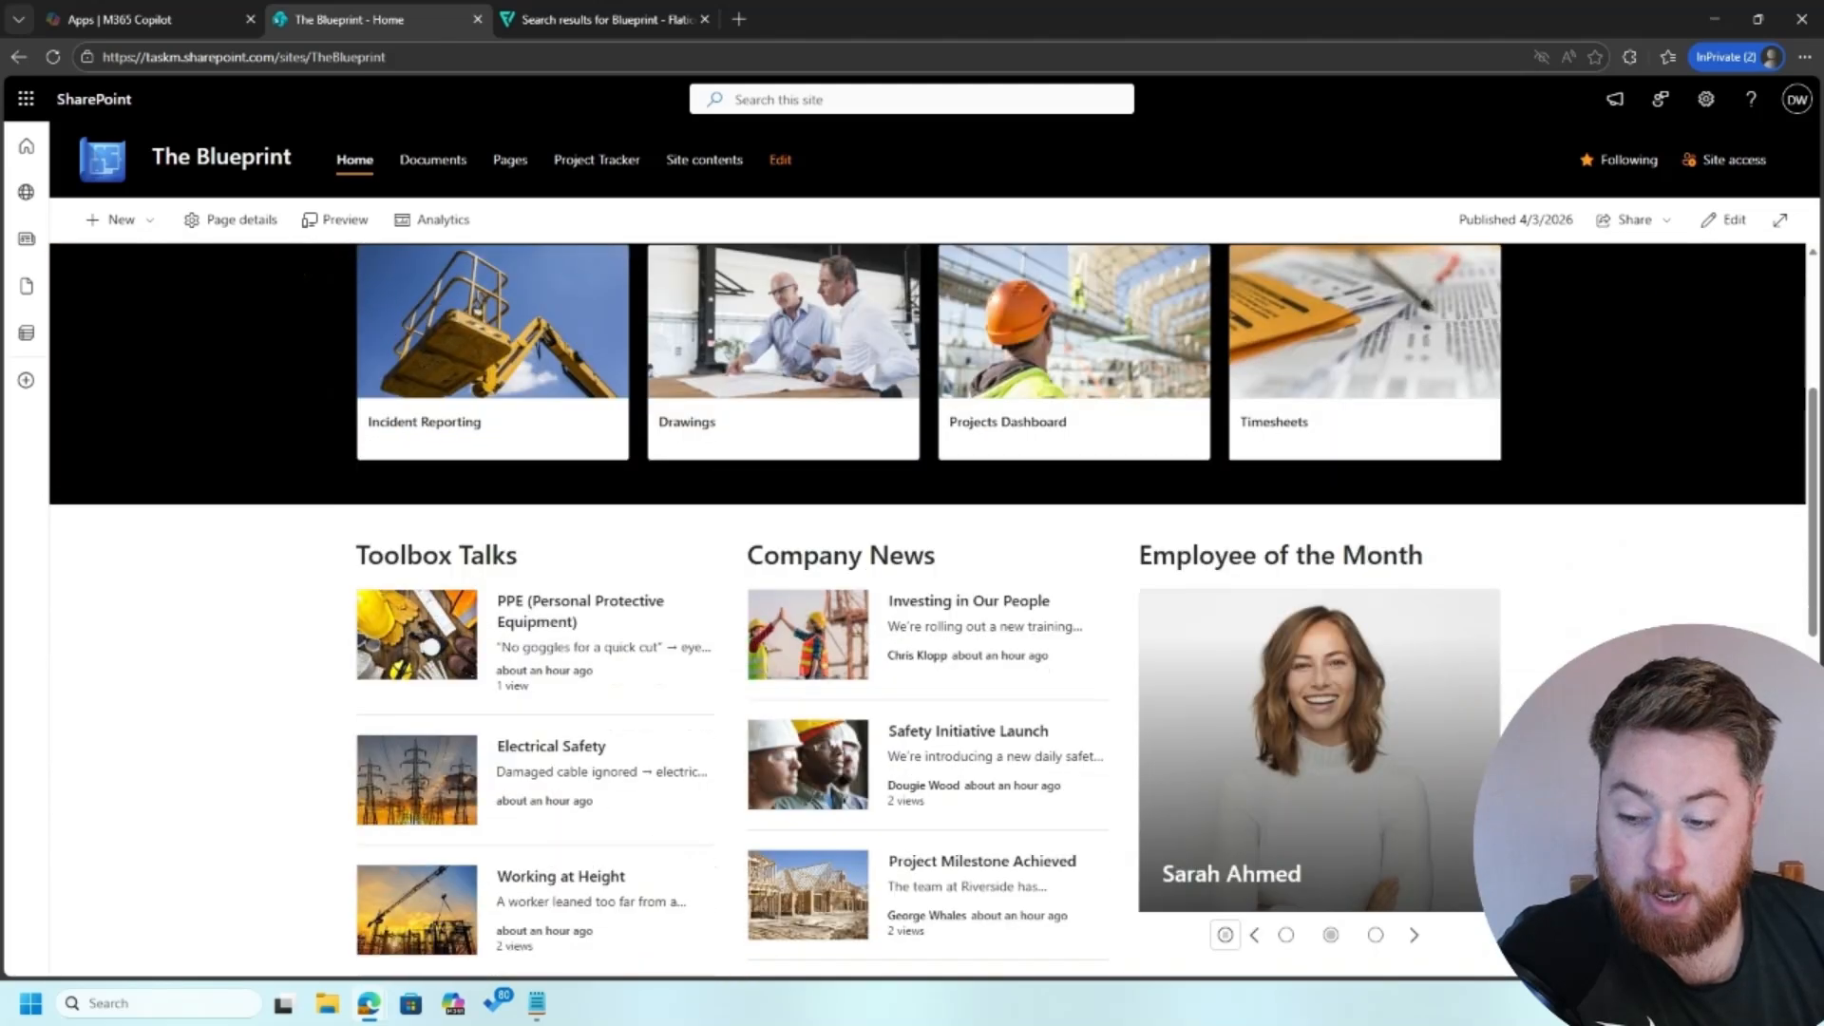
scroll(928, 610, down, 3)
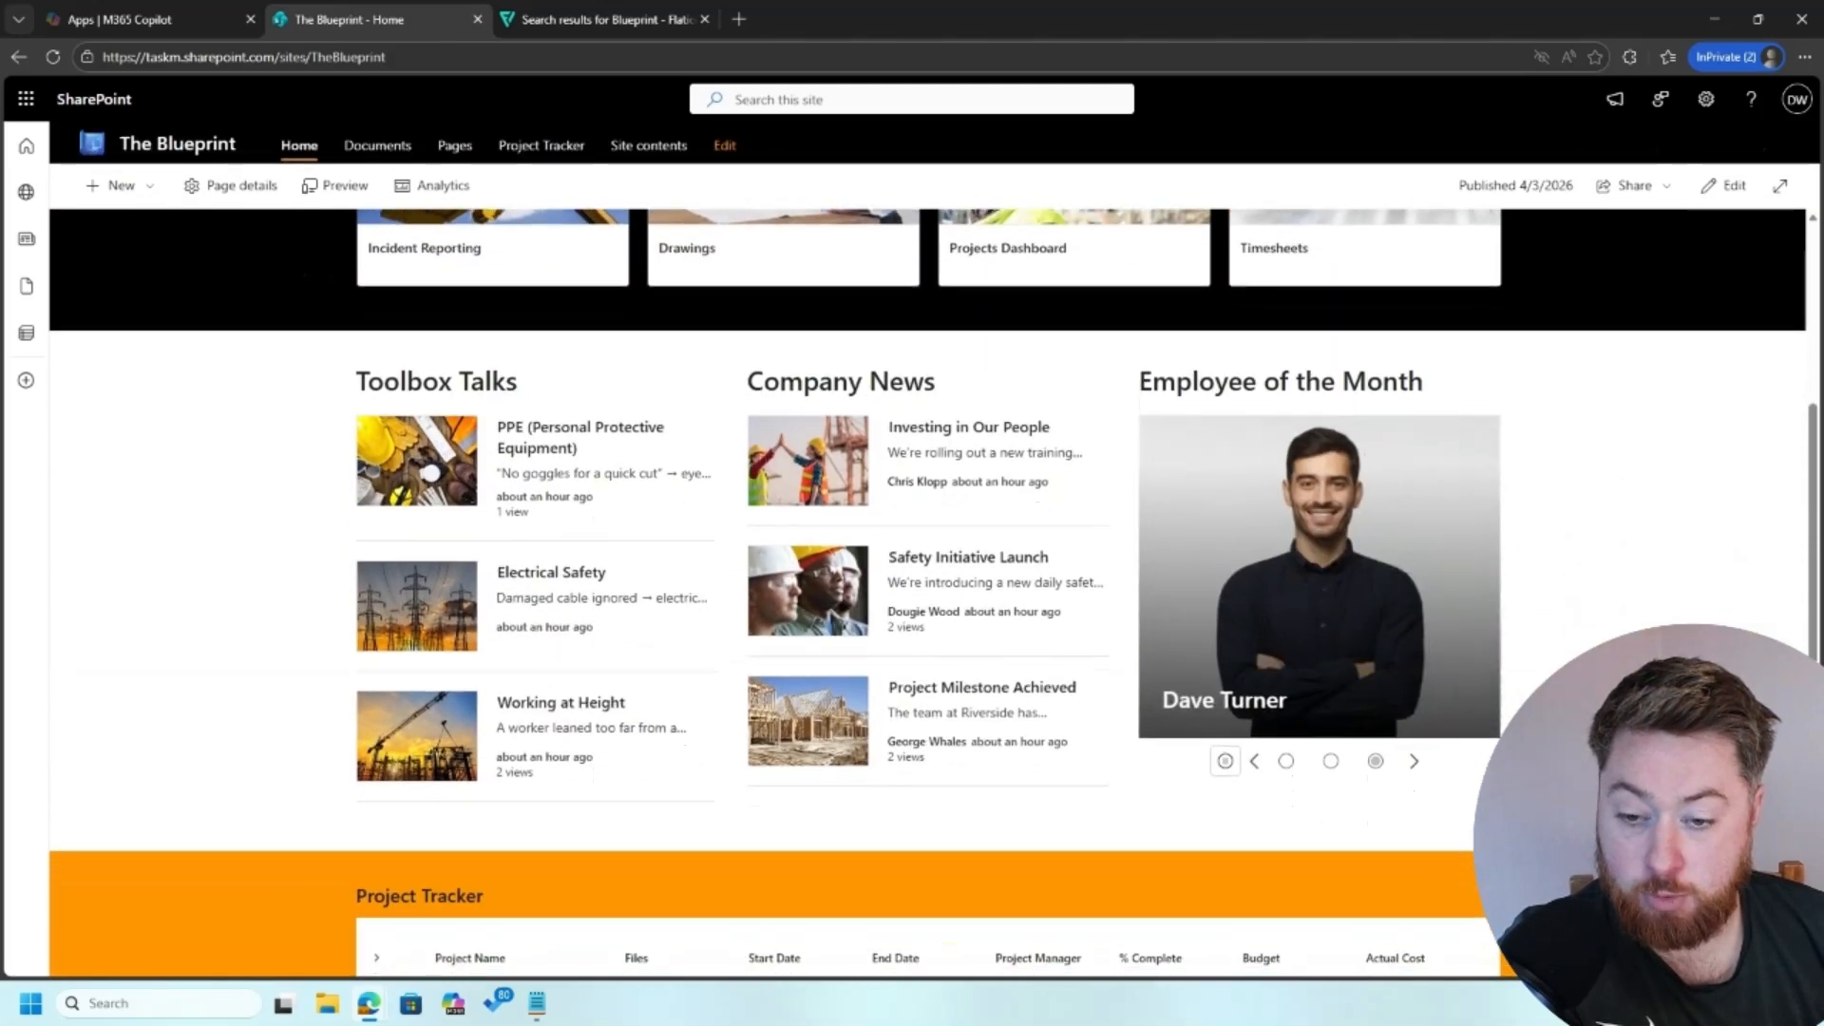
scroll(928, 610, up, 3)
scroll(928, 610, down, 2)
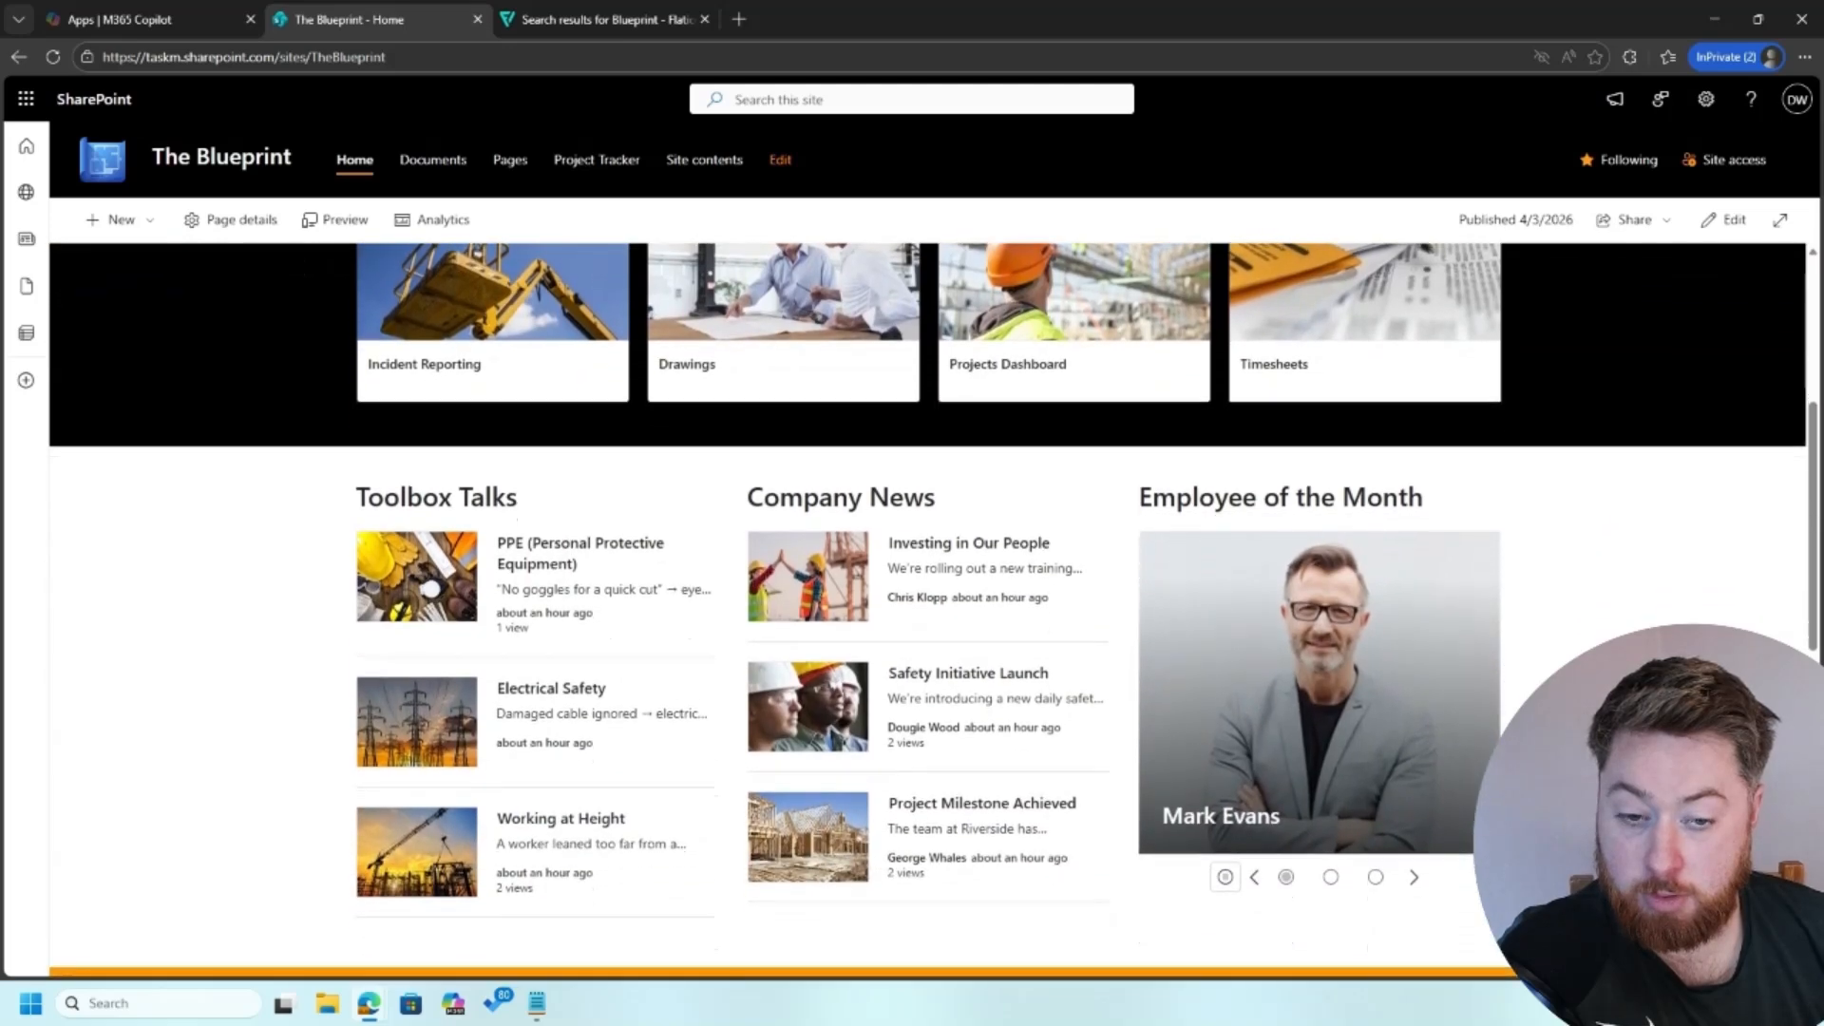
scroll(927, 610, down, 3)
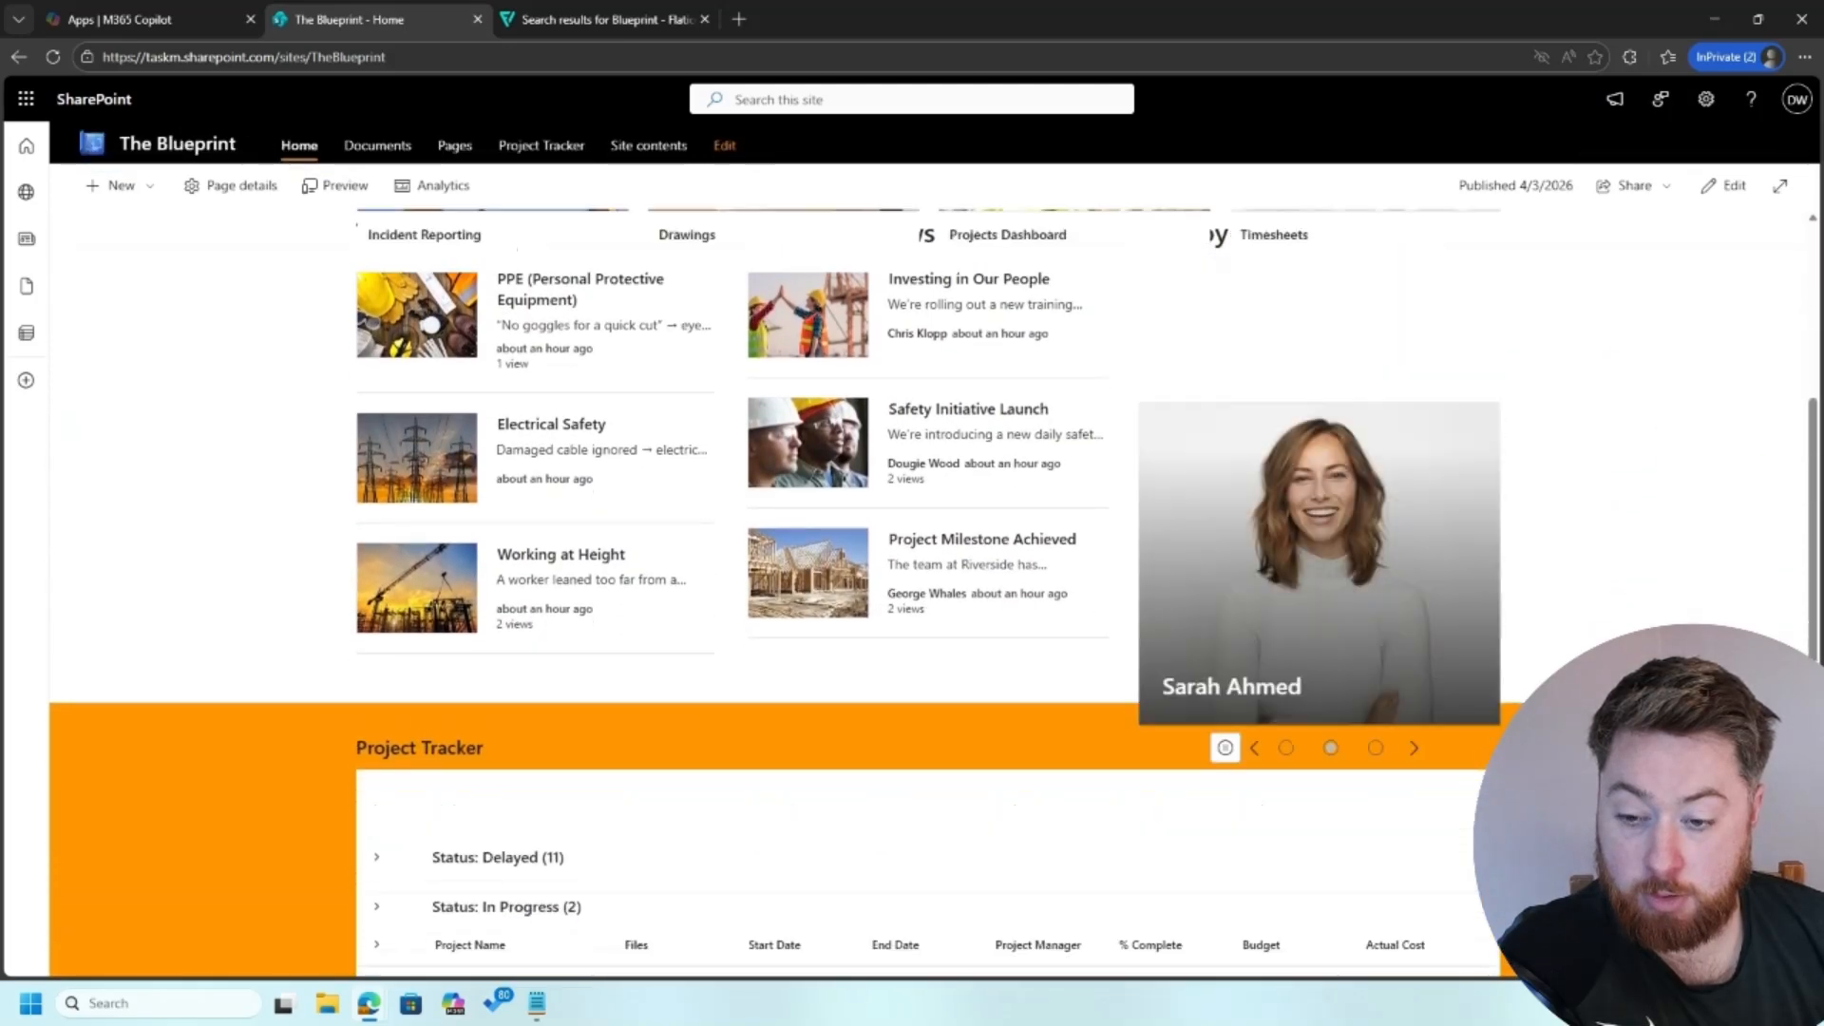
scroll(927, 610, up, 6)
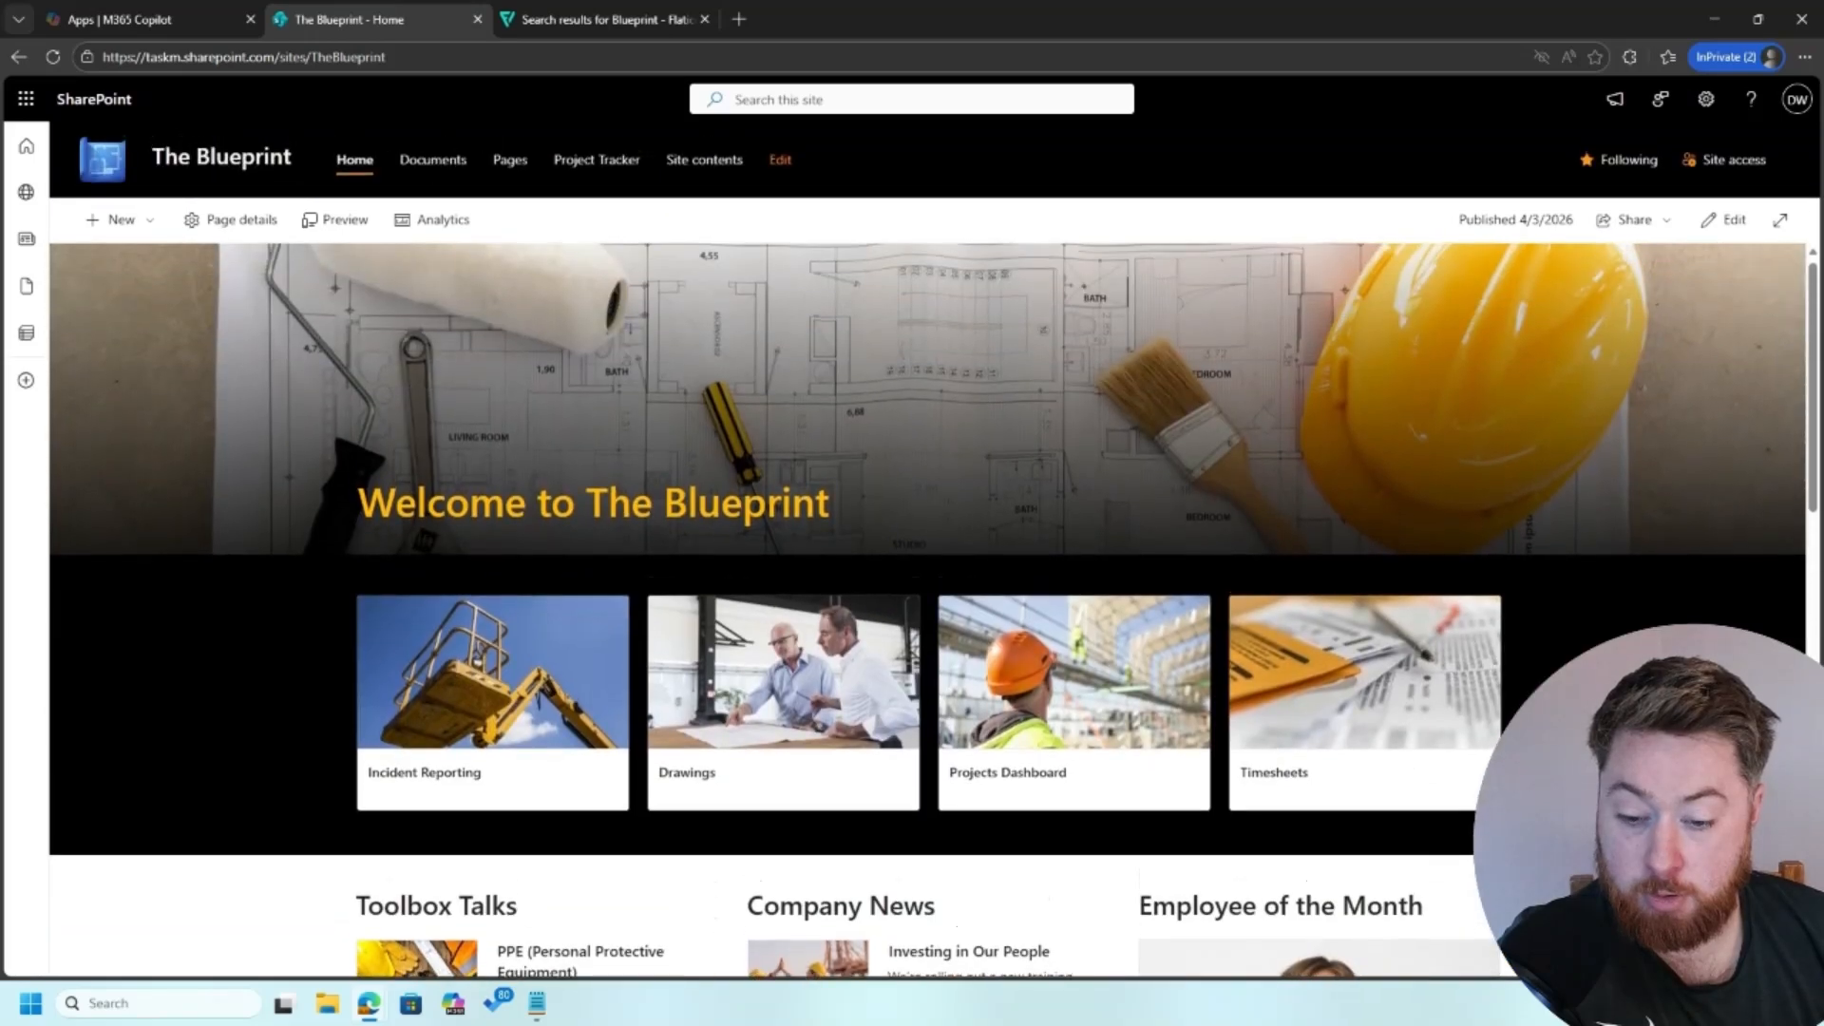
scroll(928, 610, down, 6)
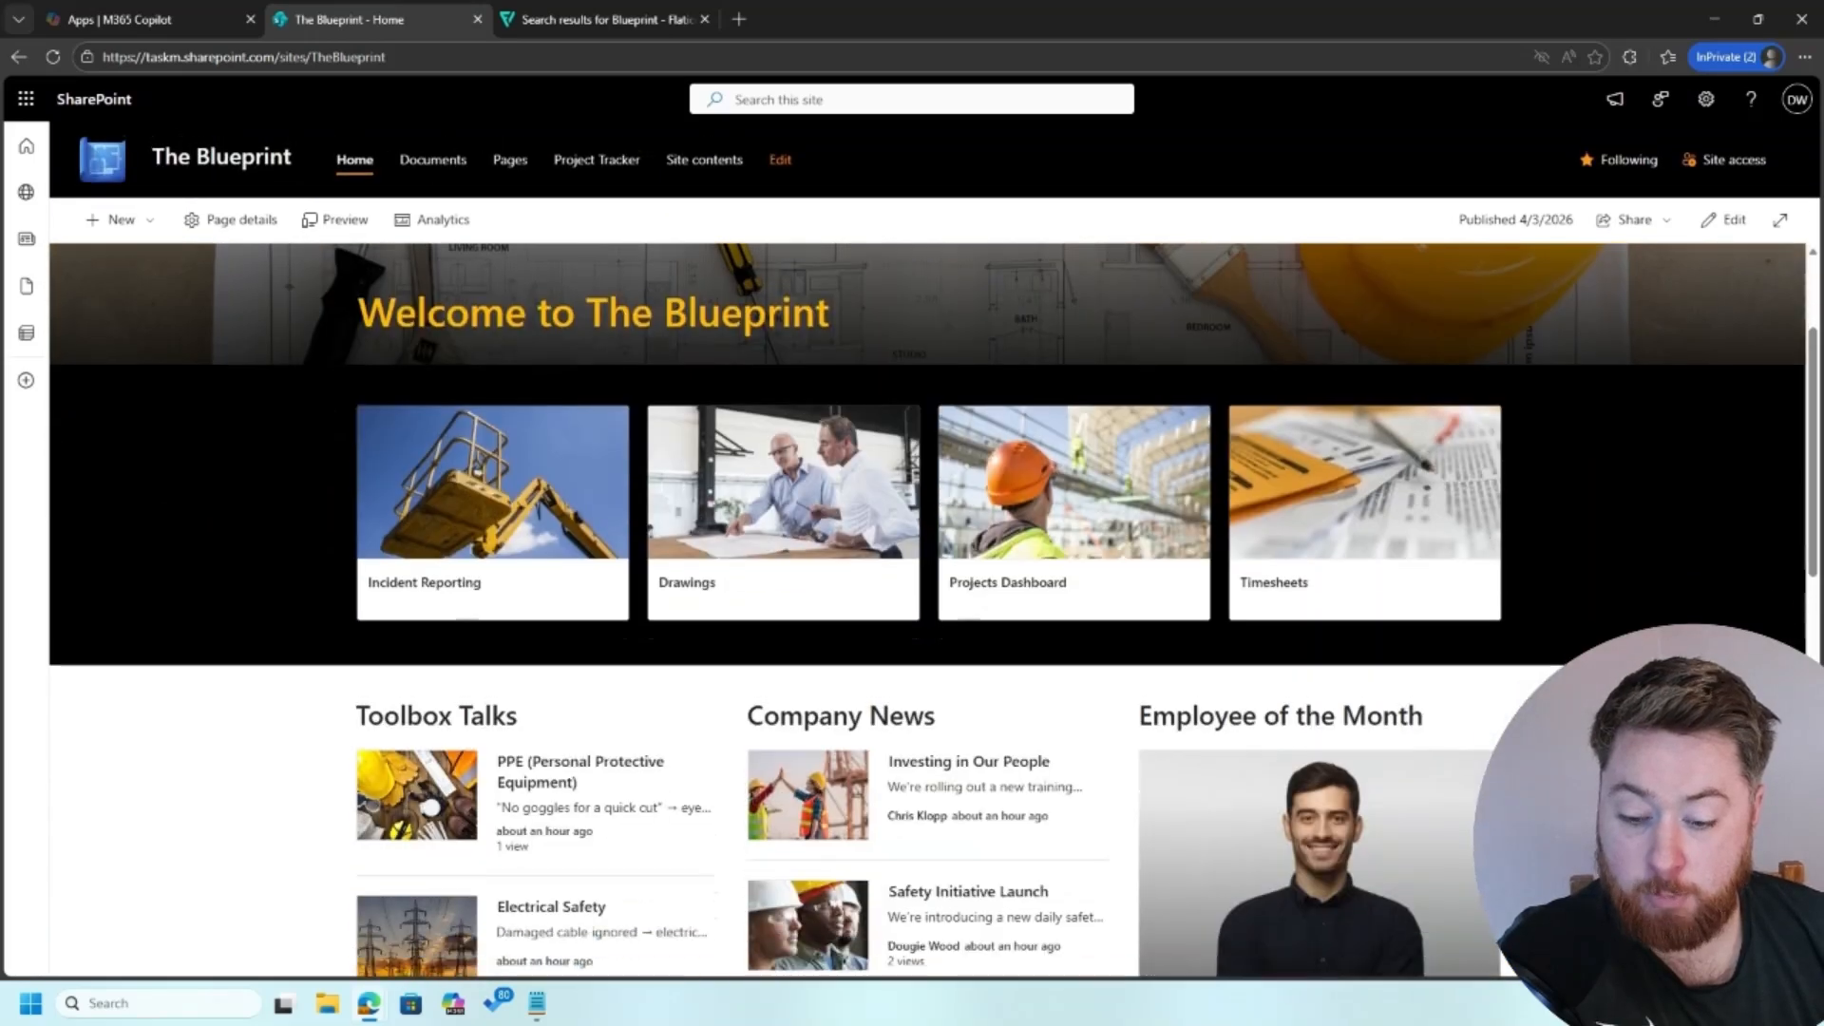
scroll(1397, 752, down, 6)
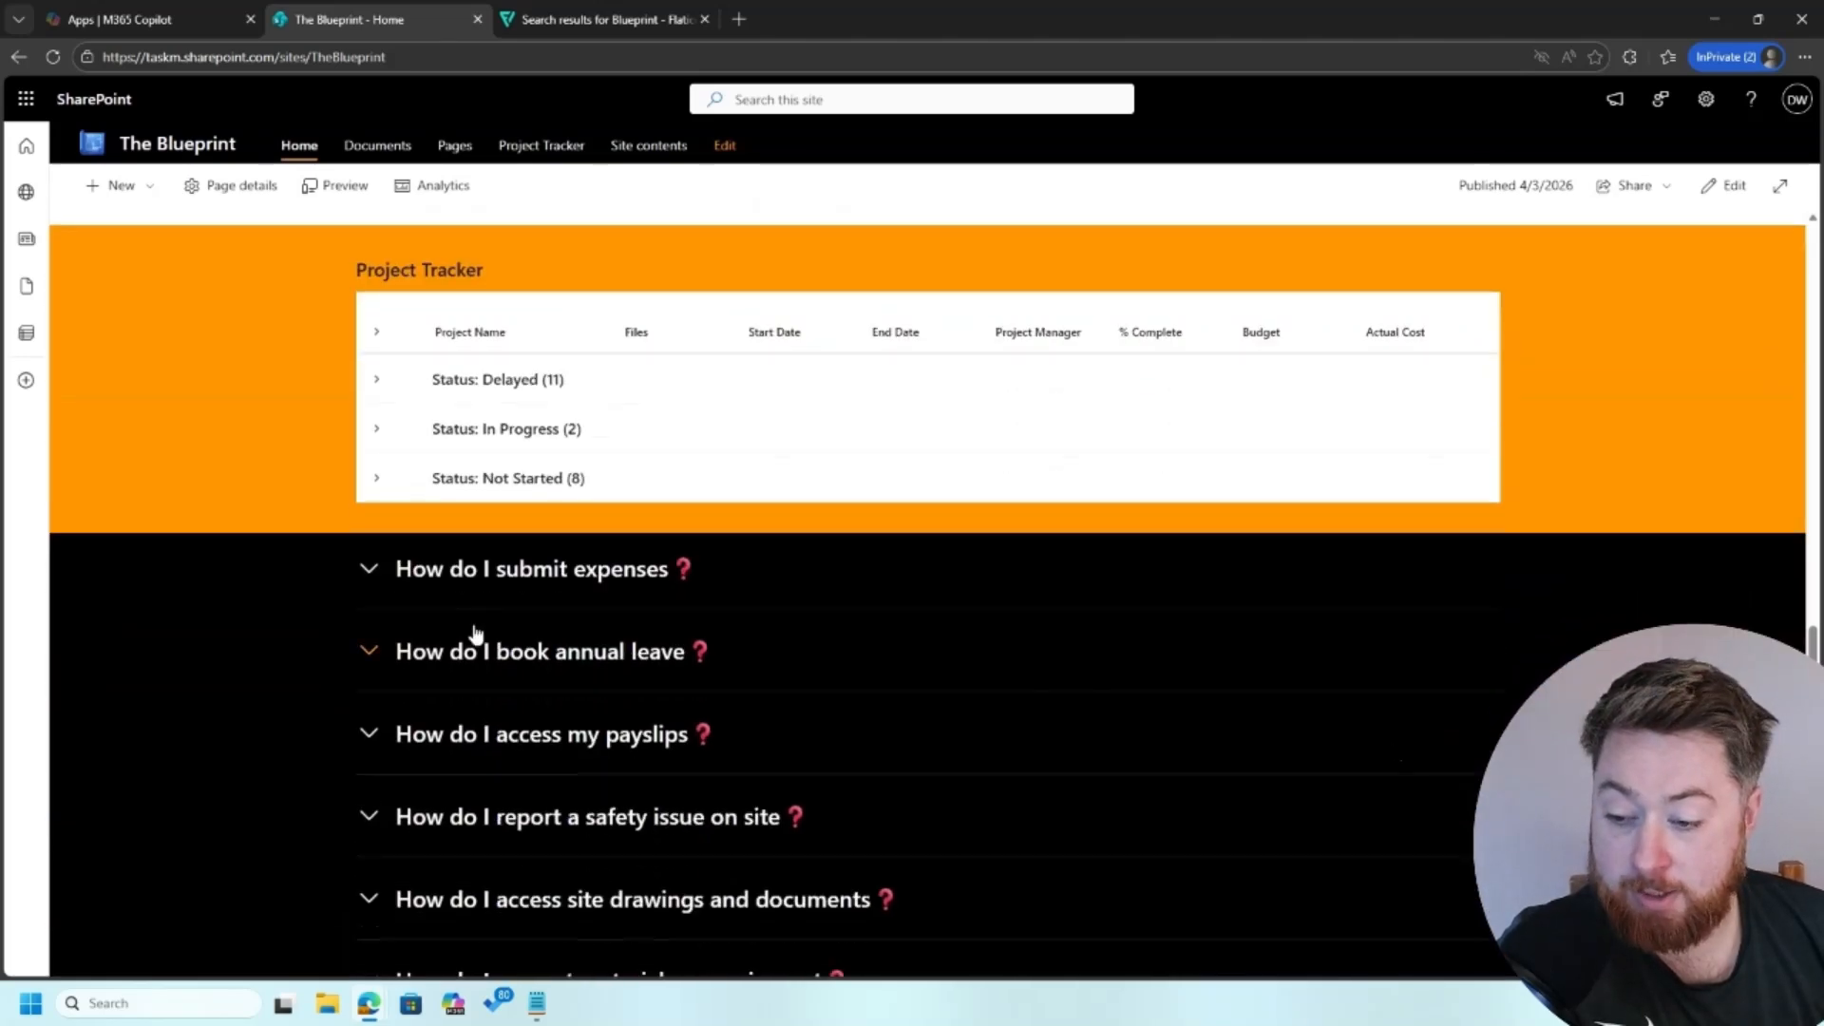
Step: Expand and collapse the "How do I submit expenses" and "How do I access my payslips" sections to check their appearance
click(371, 570)
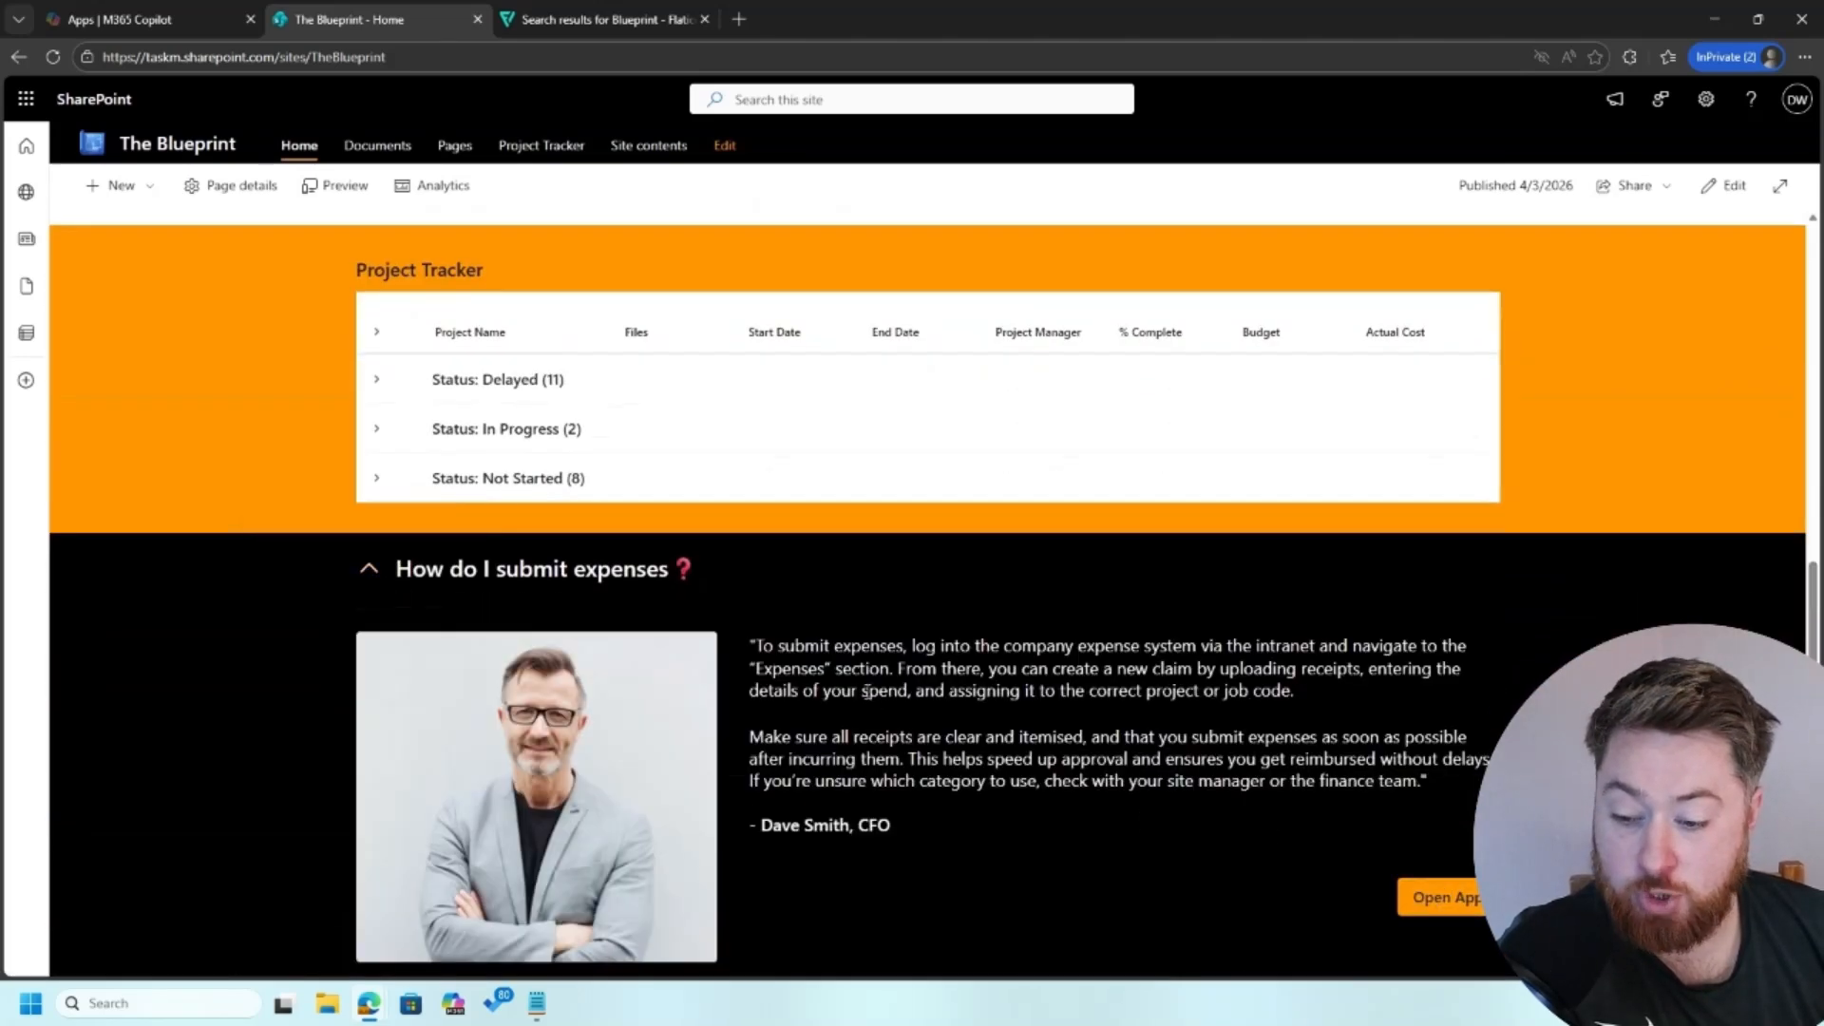
click(370, 572)
click(370, 731)
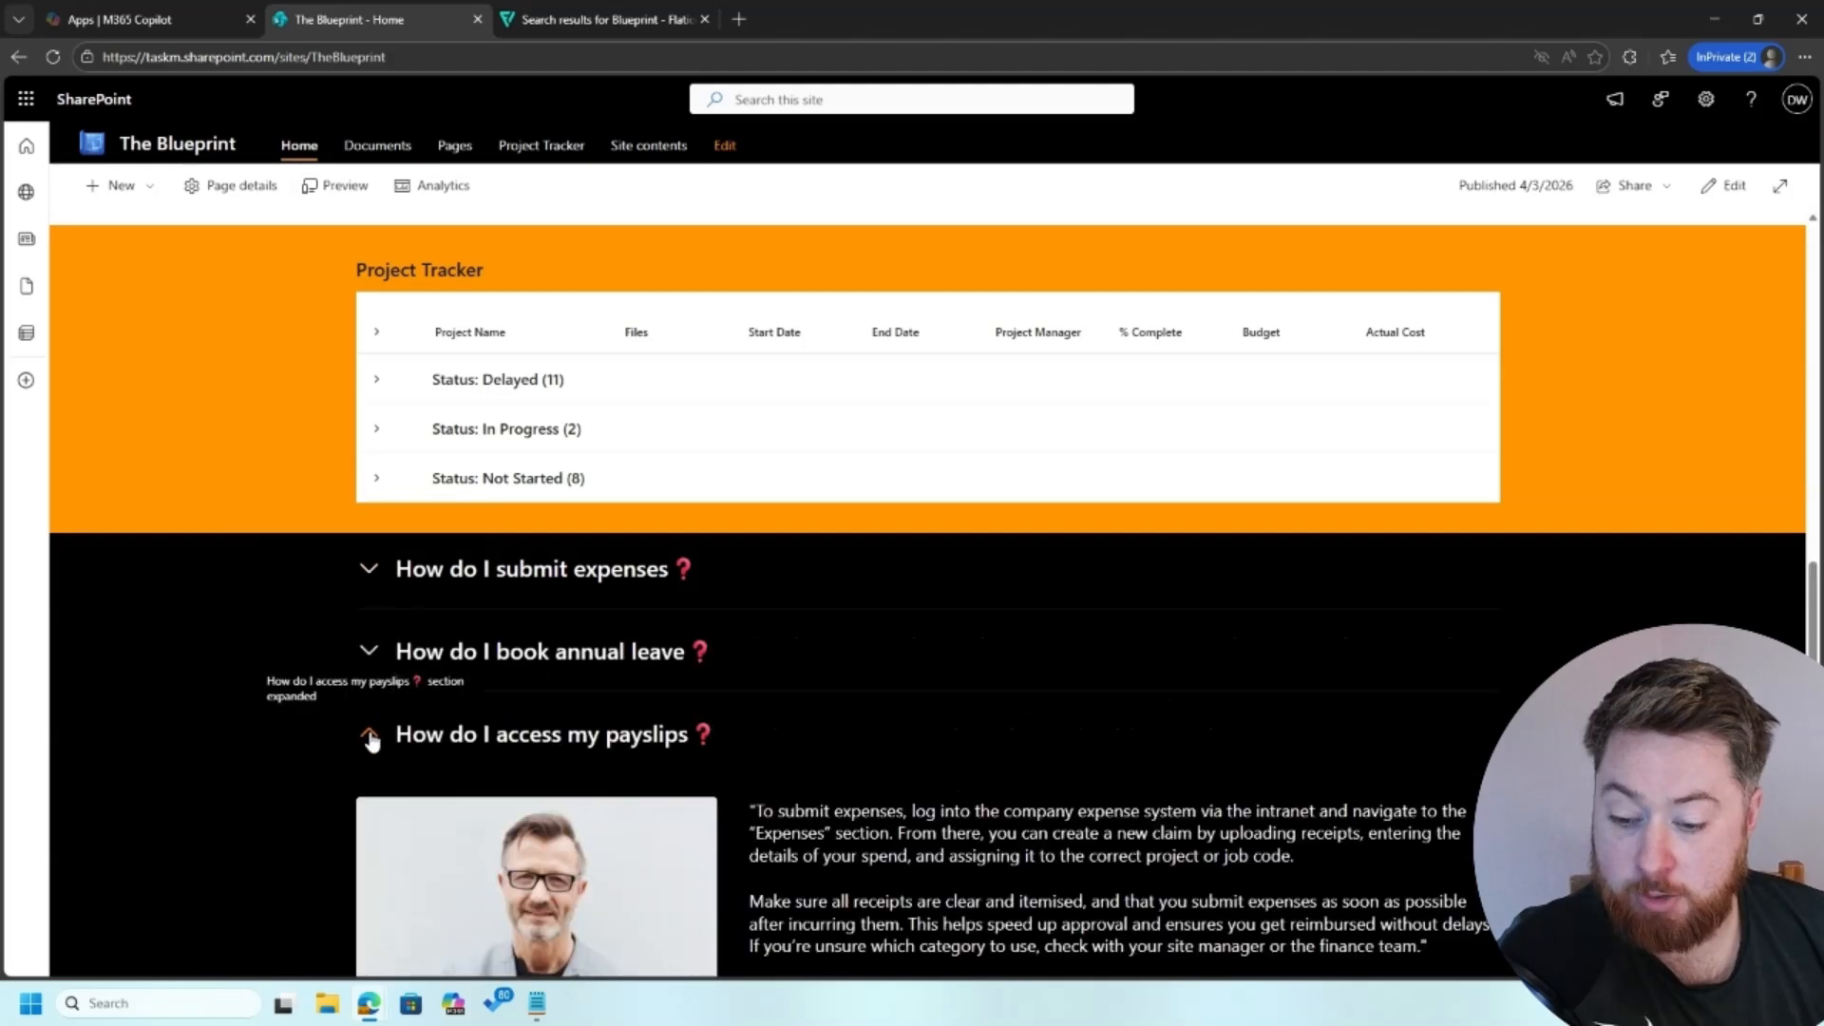
scroll(419, 492, down, 3)
click(373, 445)
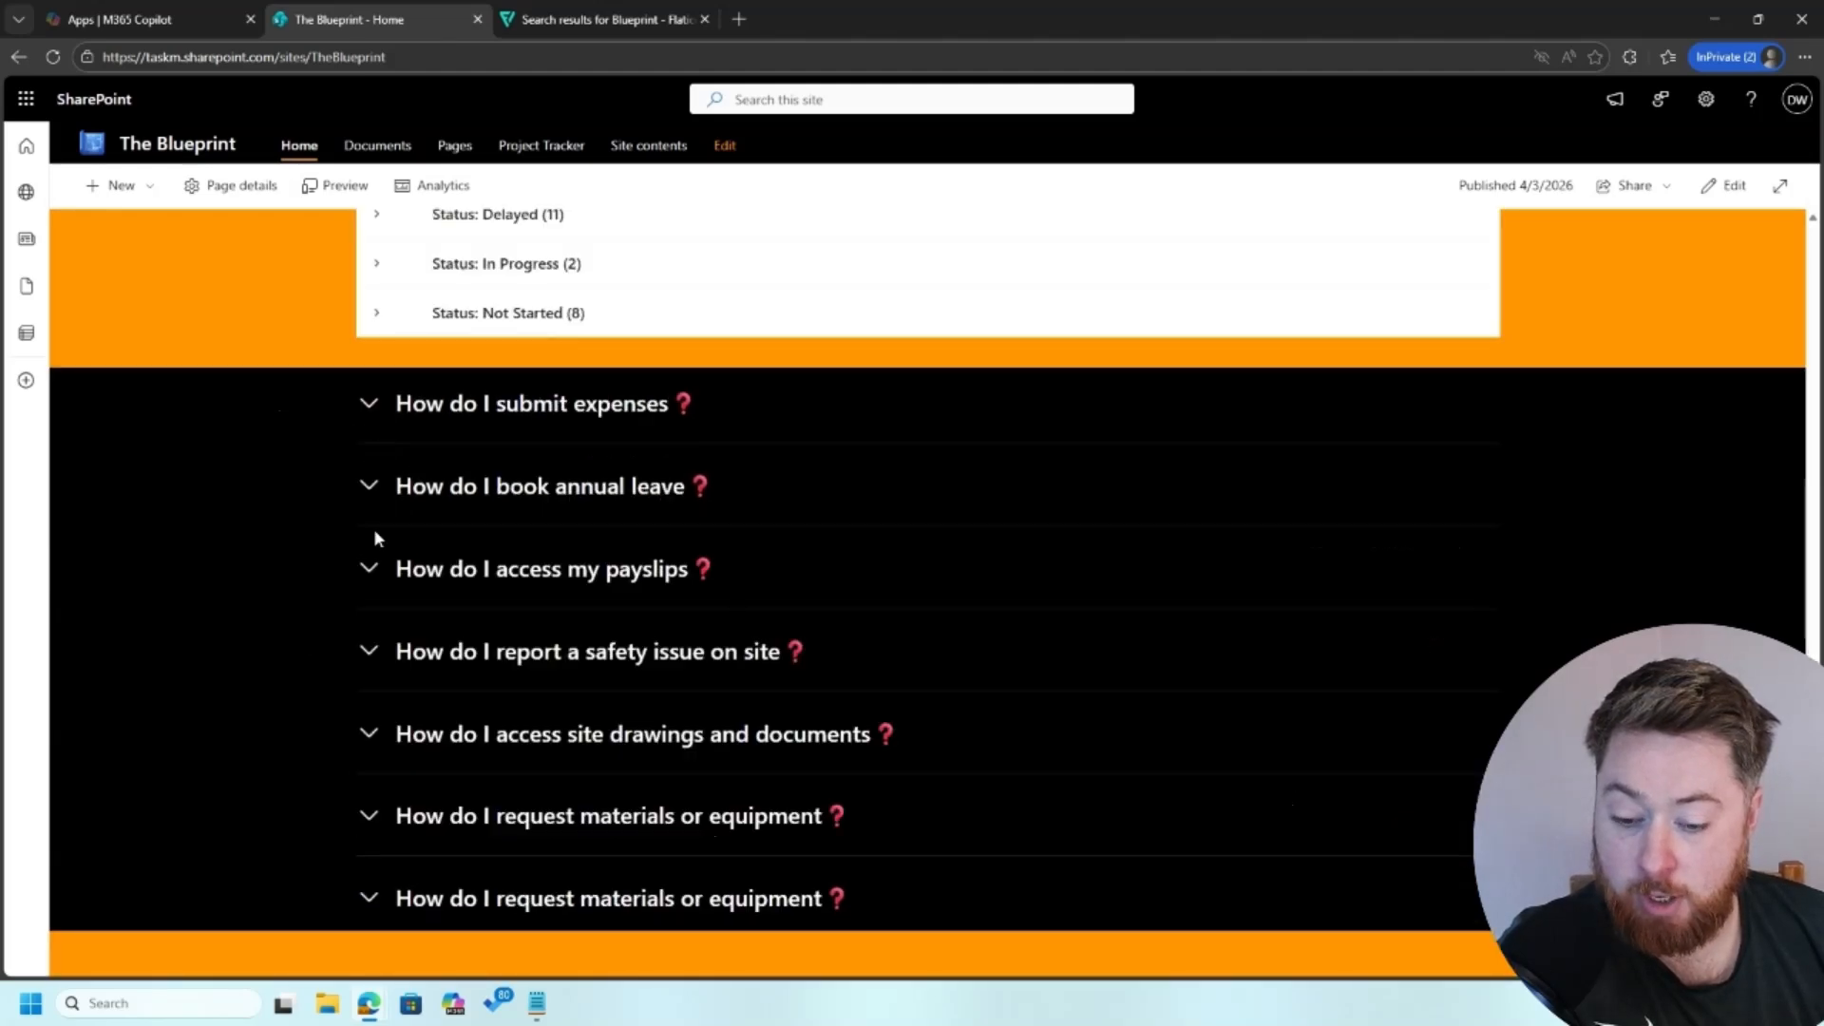
scroll(354, 740, up, 1)
scroll(355, 740, down, 1)
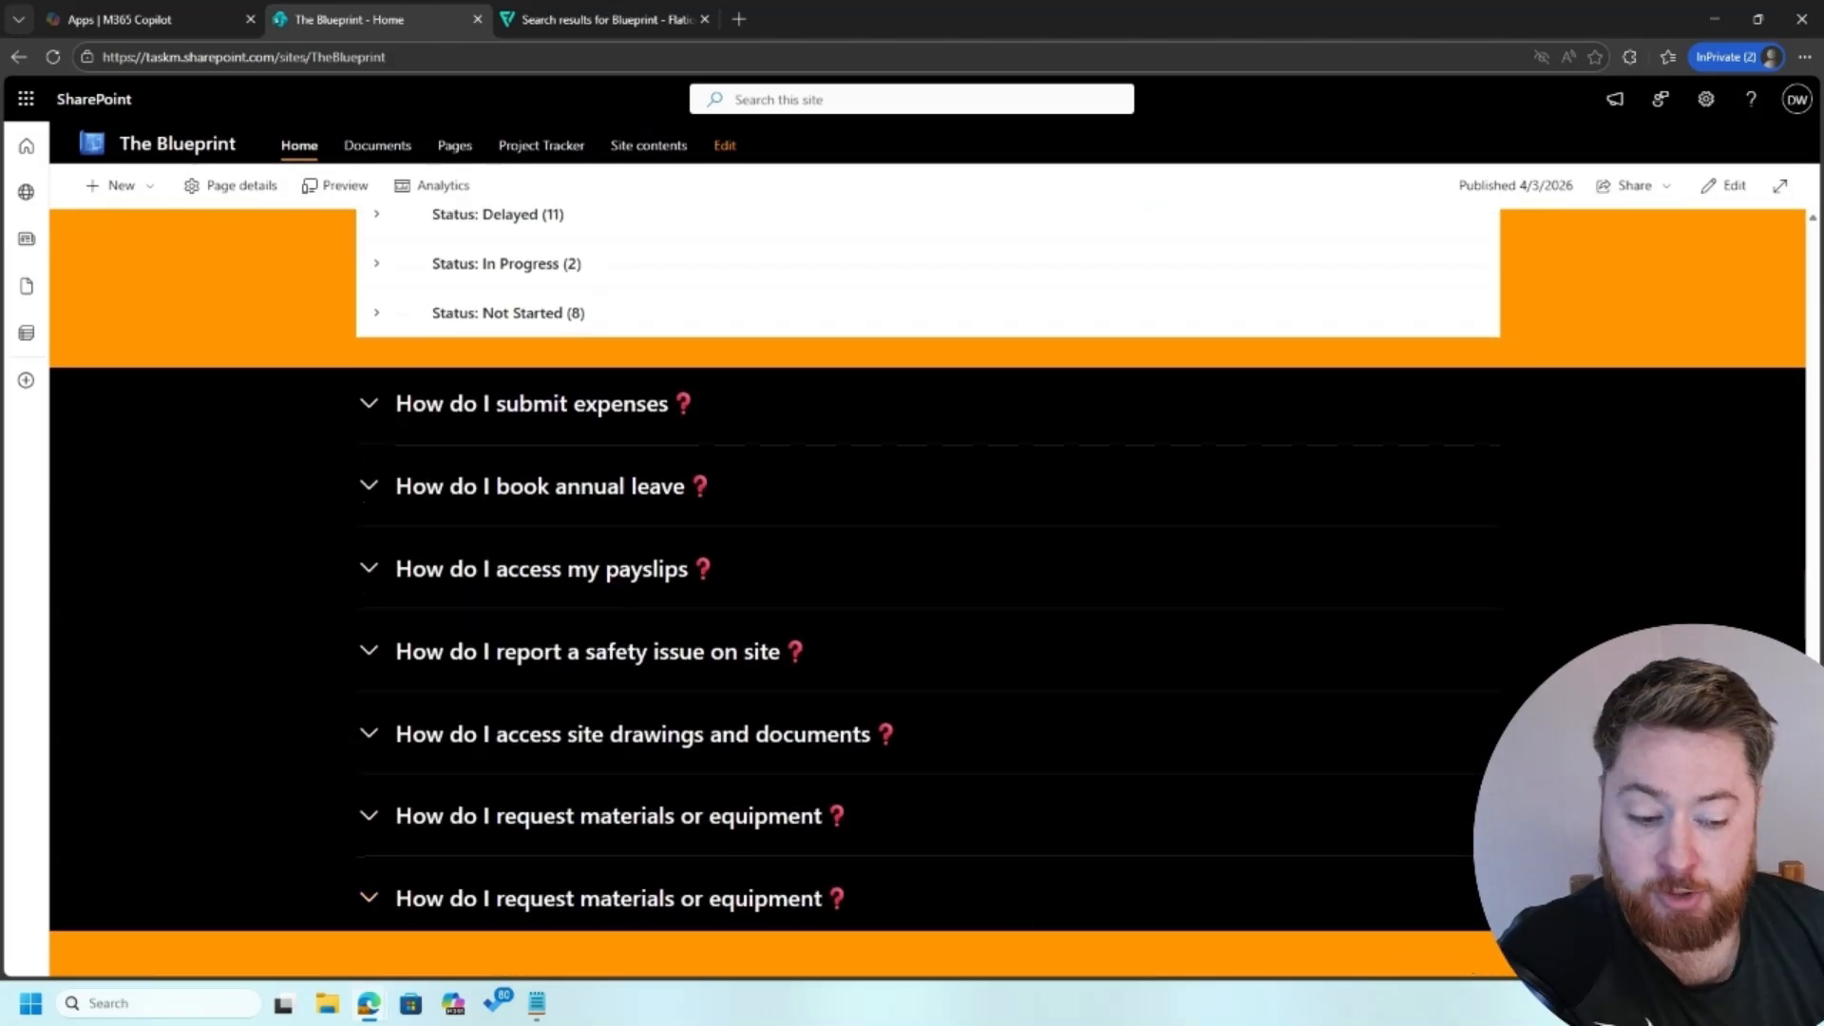
Step: Expand and collapse the Delayed status group in the Project Tracker to check its rows, returning to the welcome banner
scroll(785, 557, up, 4)
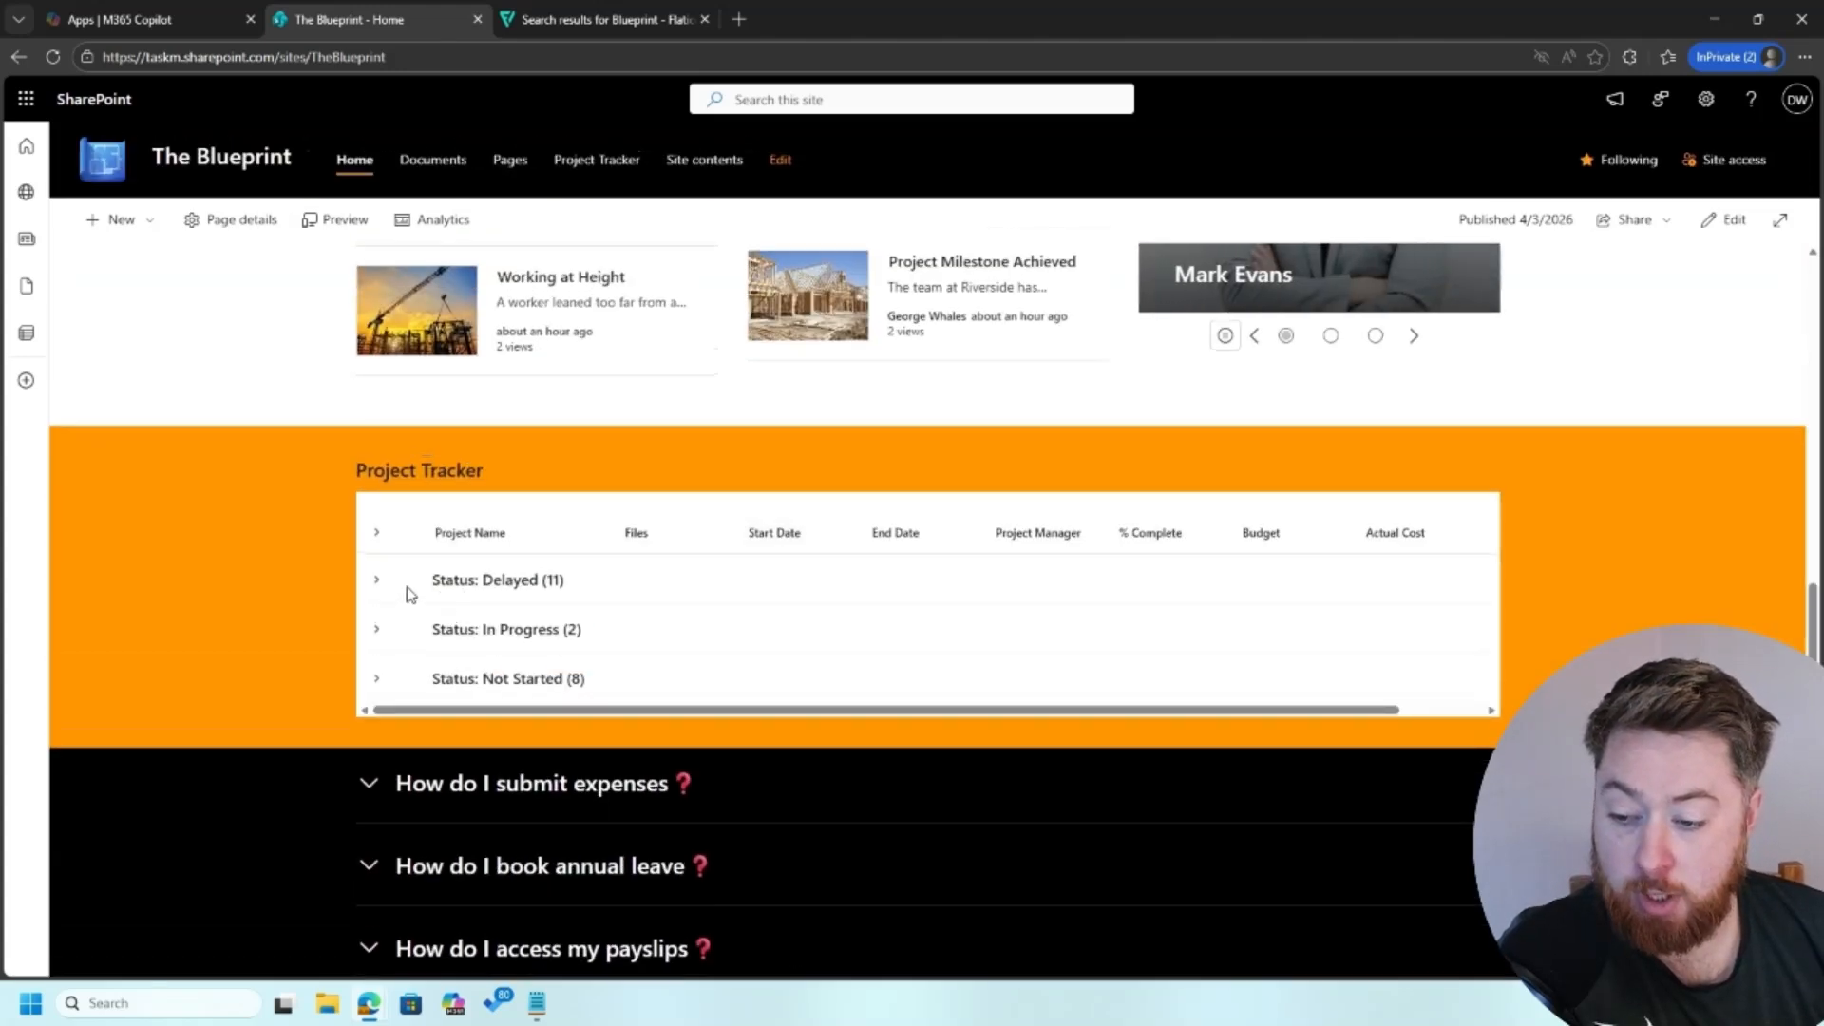
click(374, 580)
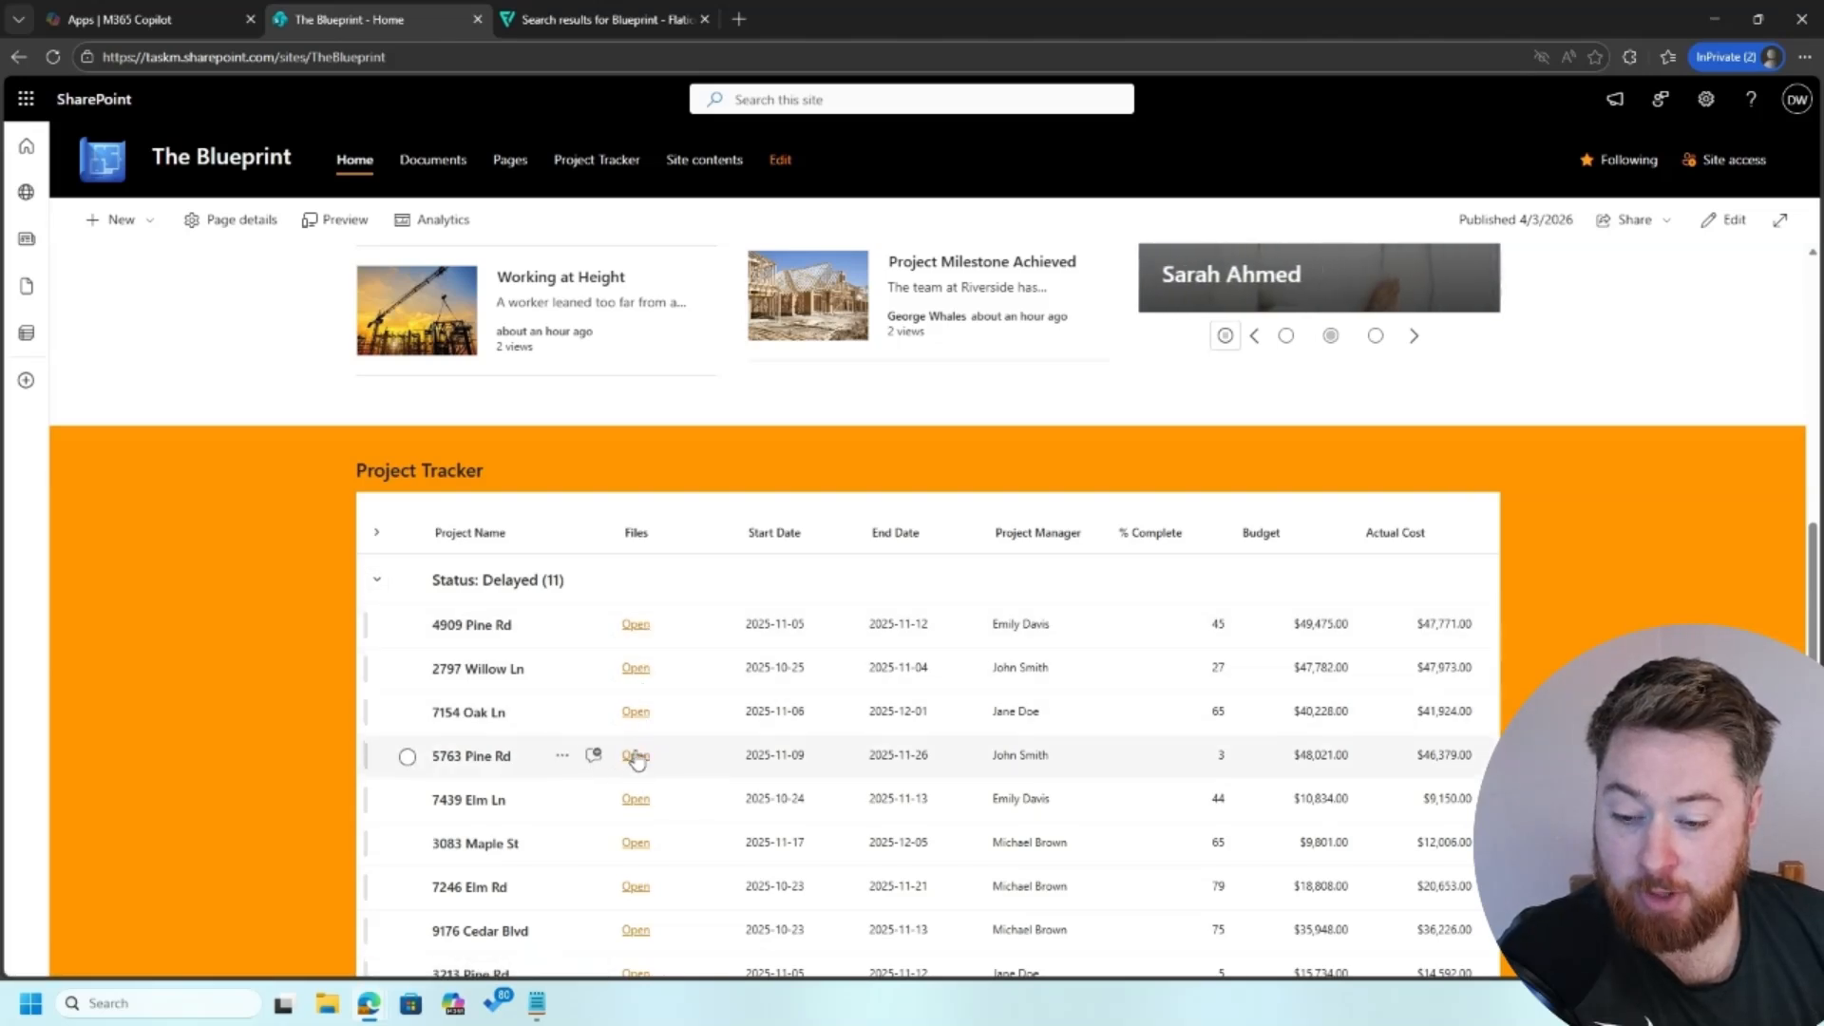
click(378, 583)
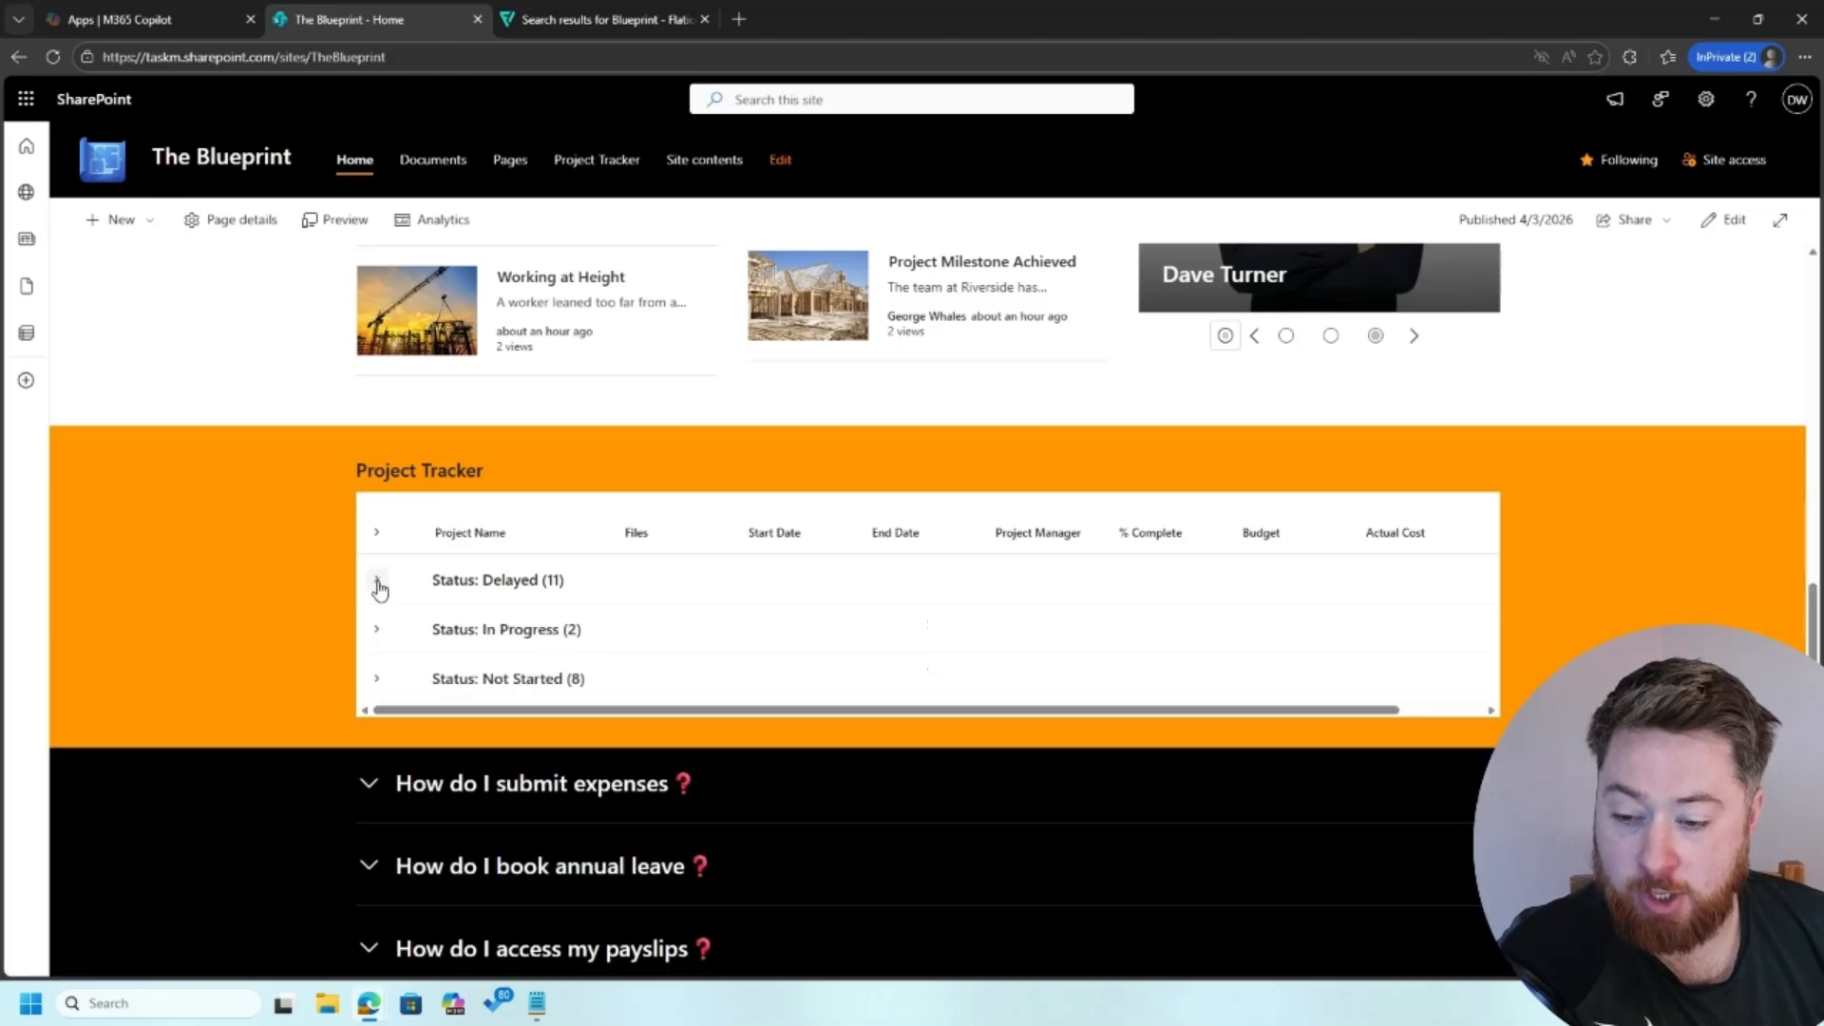
scroll(269, 566, up, 6)
scroll(268, 565, up, 4)
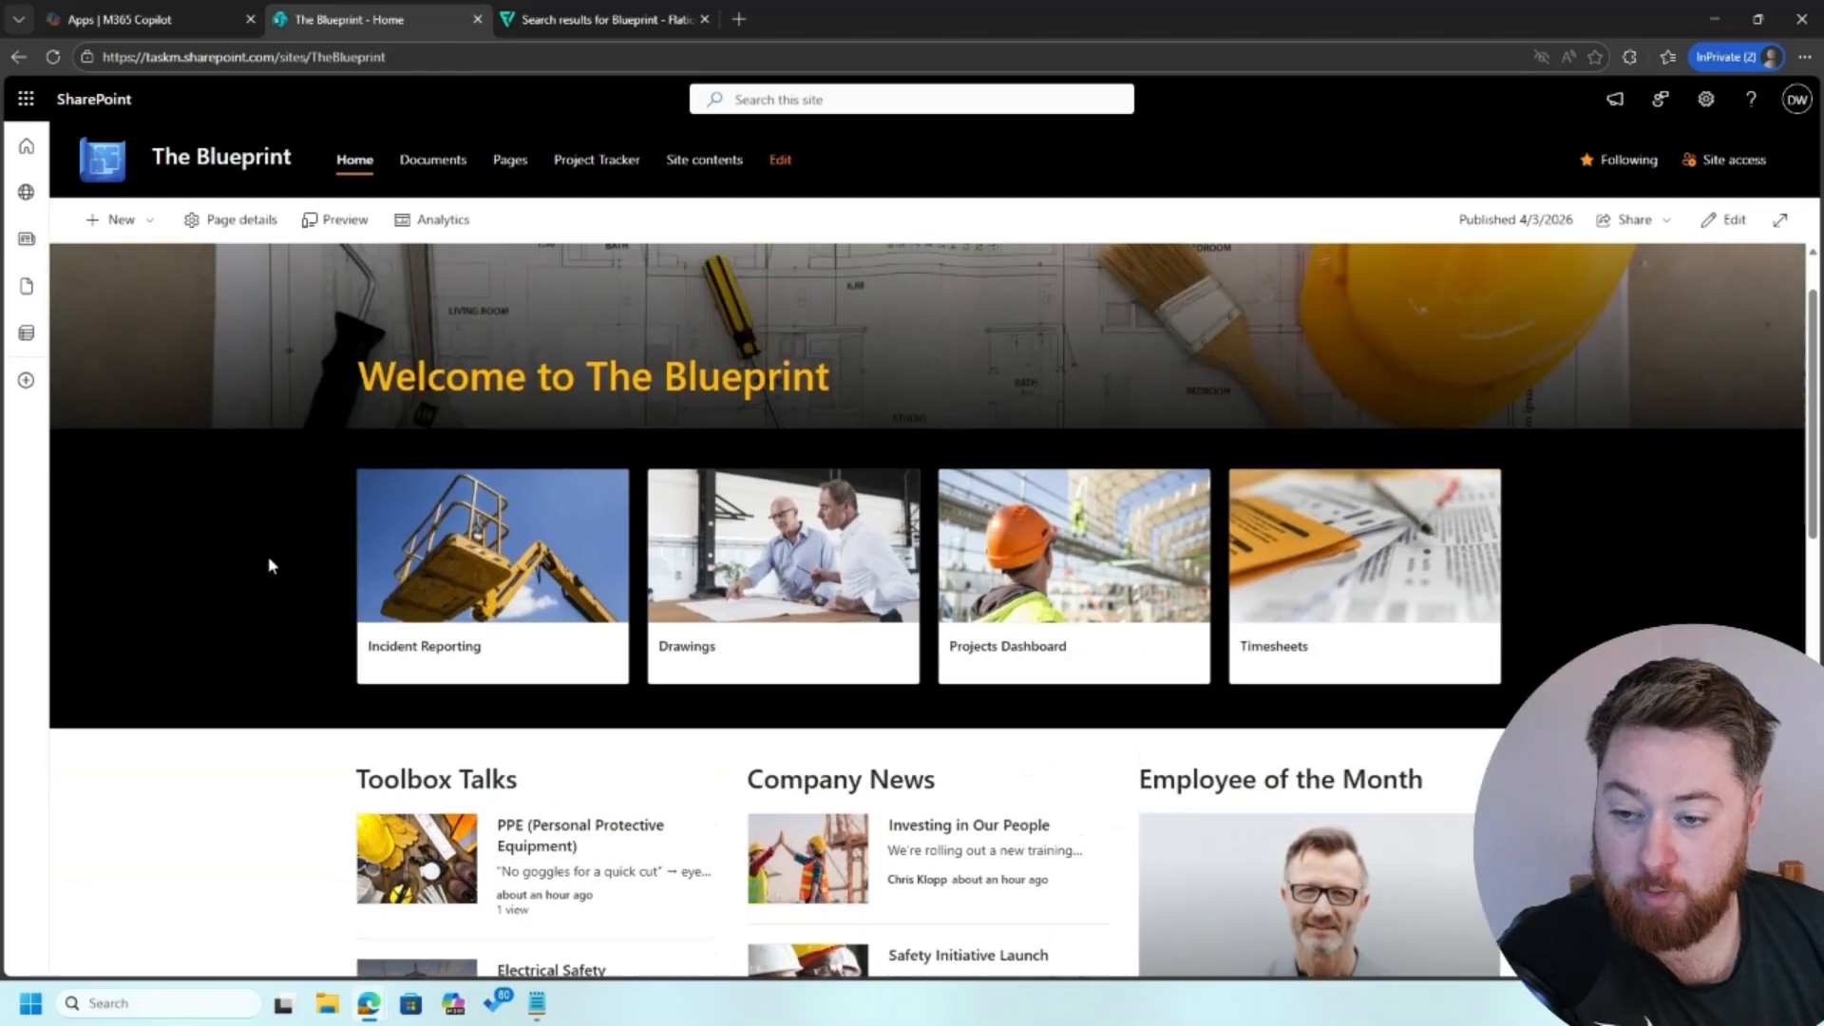